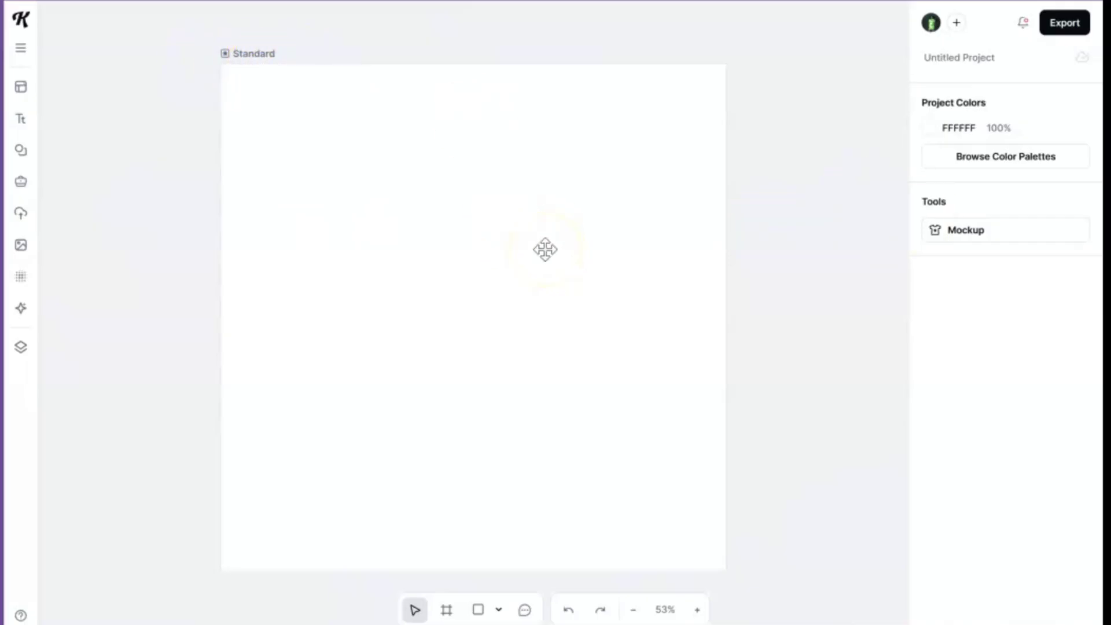
Step: Place the uploaded maroon and glitter graduation wrapper design on the blank artboard
left_click(21, 245)
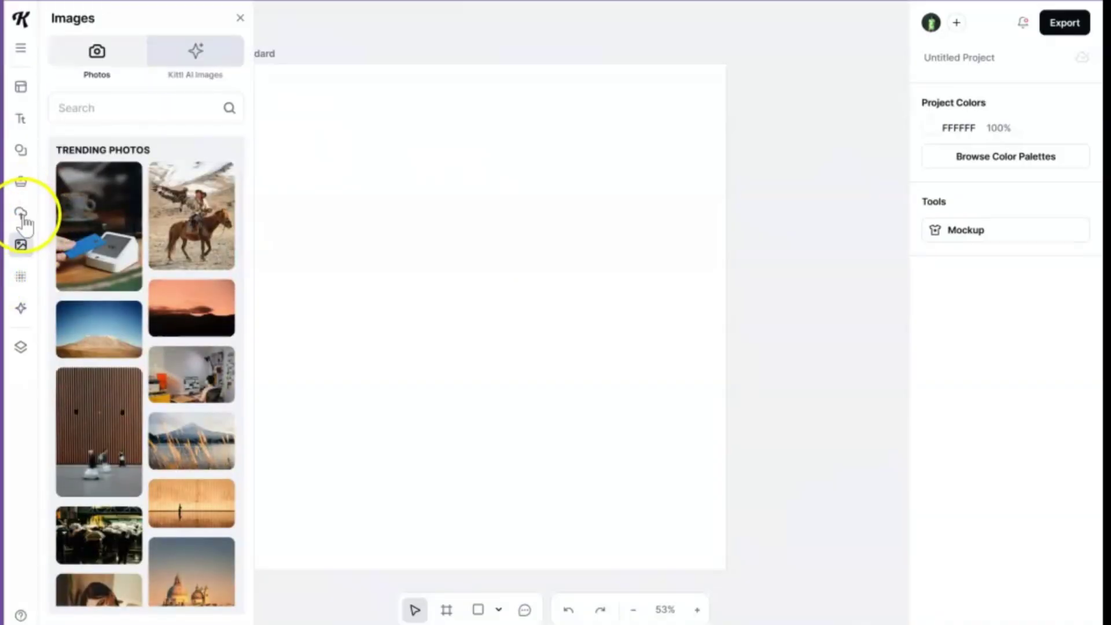
left_click(20, 213)
left_click(90, 379)
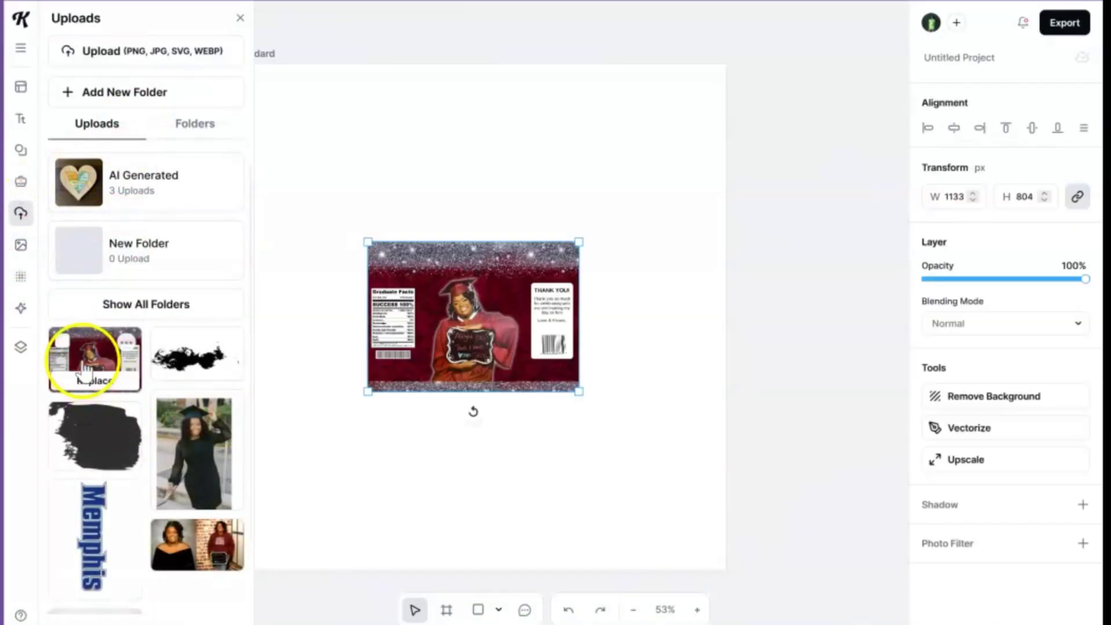
left_click(239, 22)
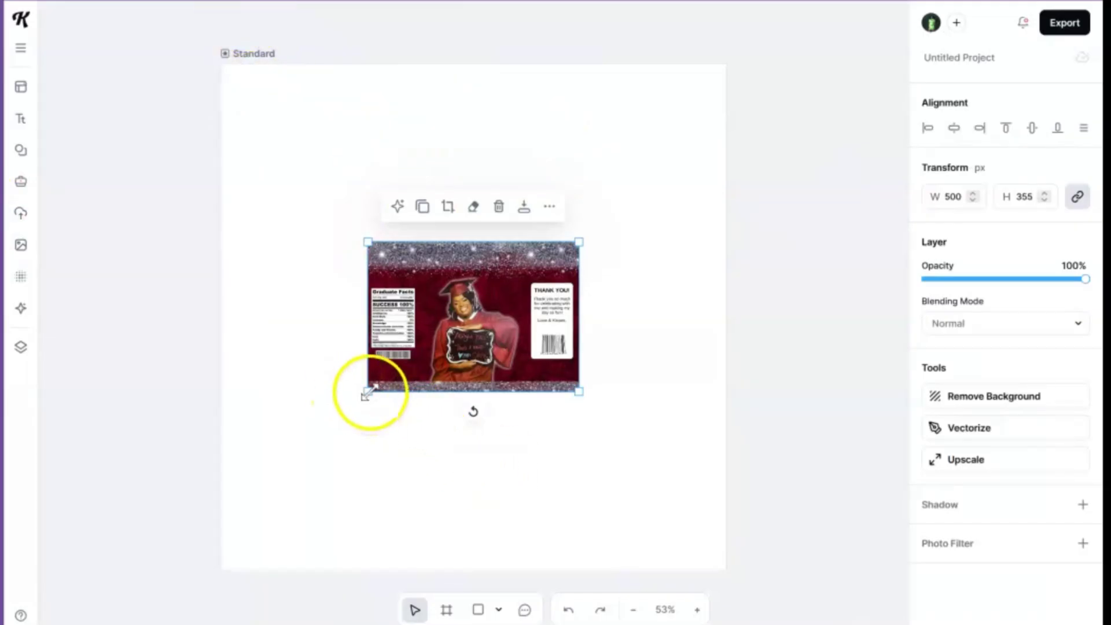
Step: Enlarge the wrapper image to about 1128 × 800 px and position it across the artboard
left_click_drag(368, 393, 272, 564)
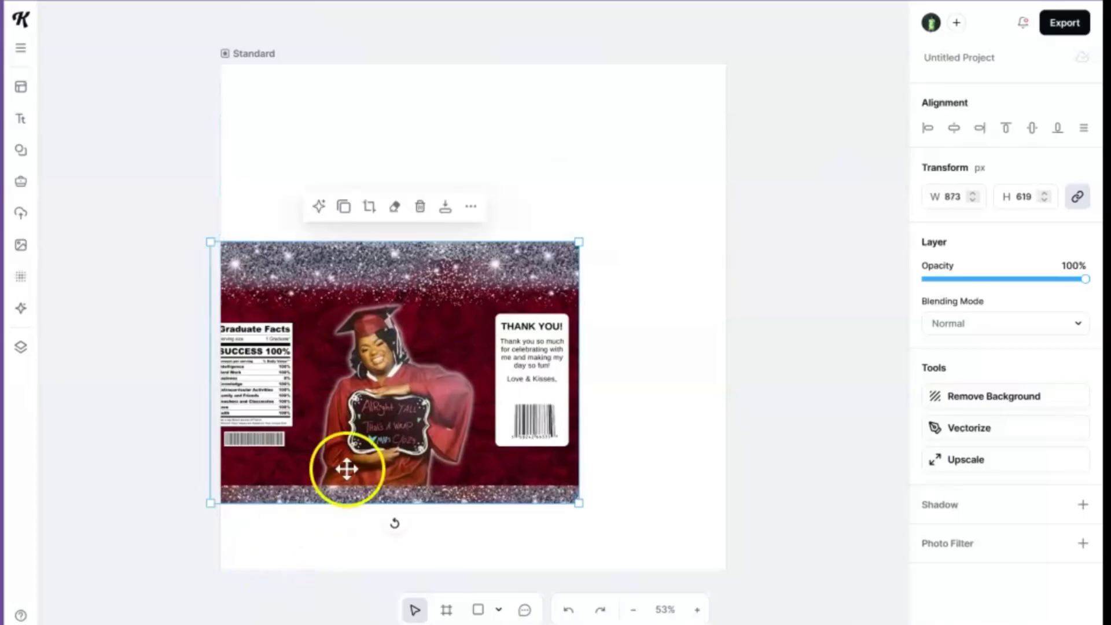
left_click_drag(379, 436, 399, 374)
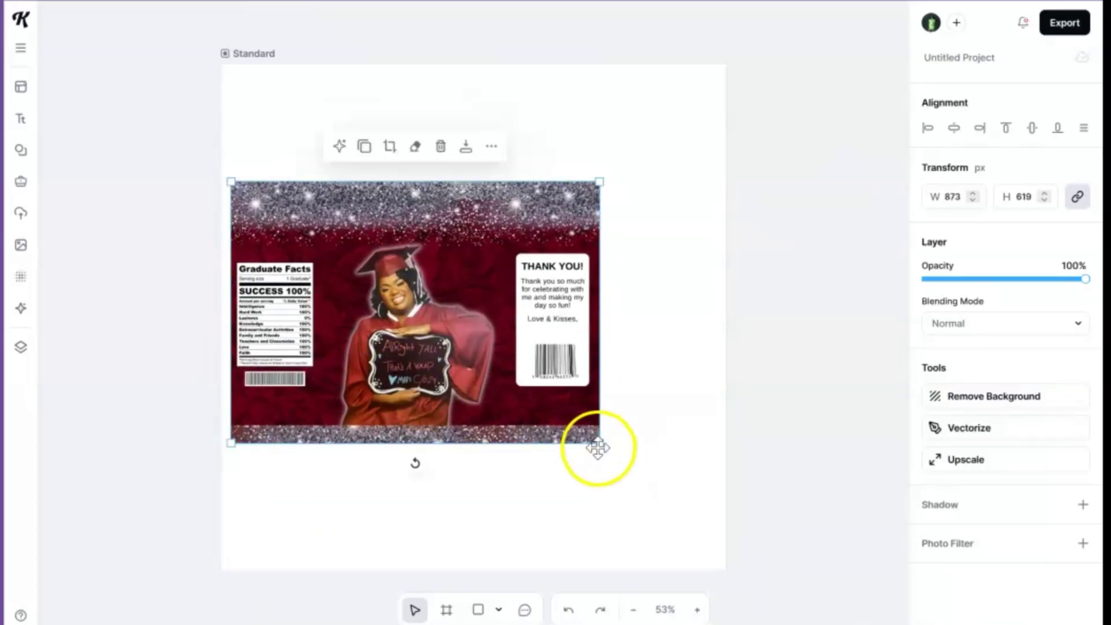
left_click_drag(596, 447, 666, 551)
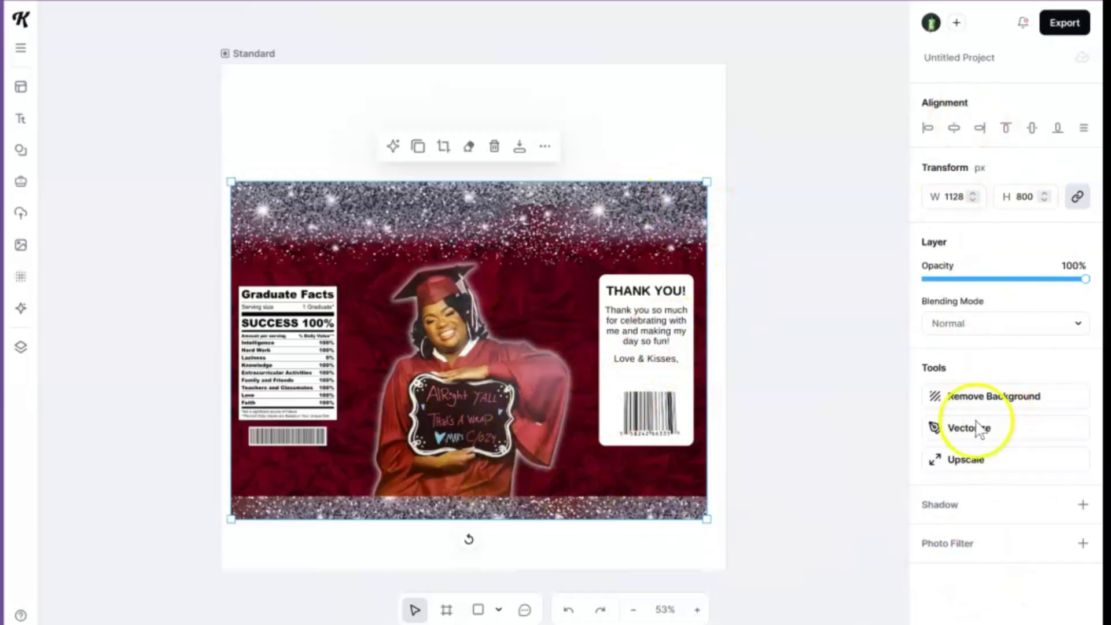
Step: Open the Mockup tool for the design and widen the mockup library to show more thumbnails per category
left_click(678, 124)
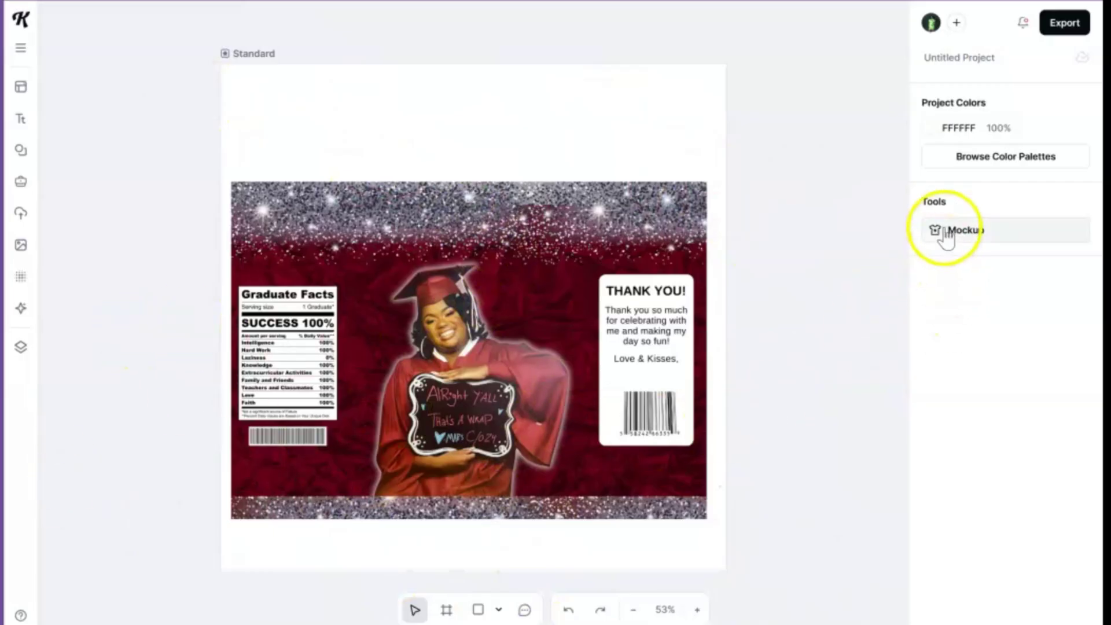
left_click(997, 247)
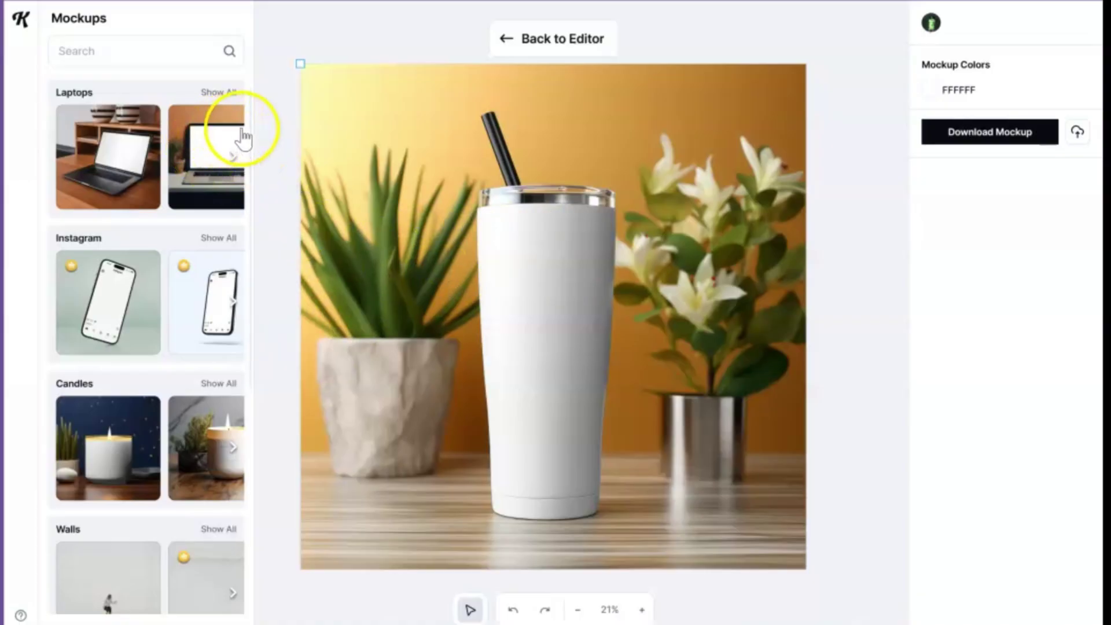
left_click_drag(254, 140, 565, 193)
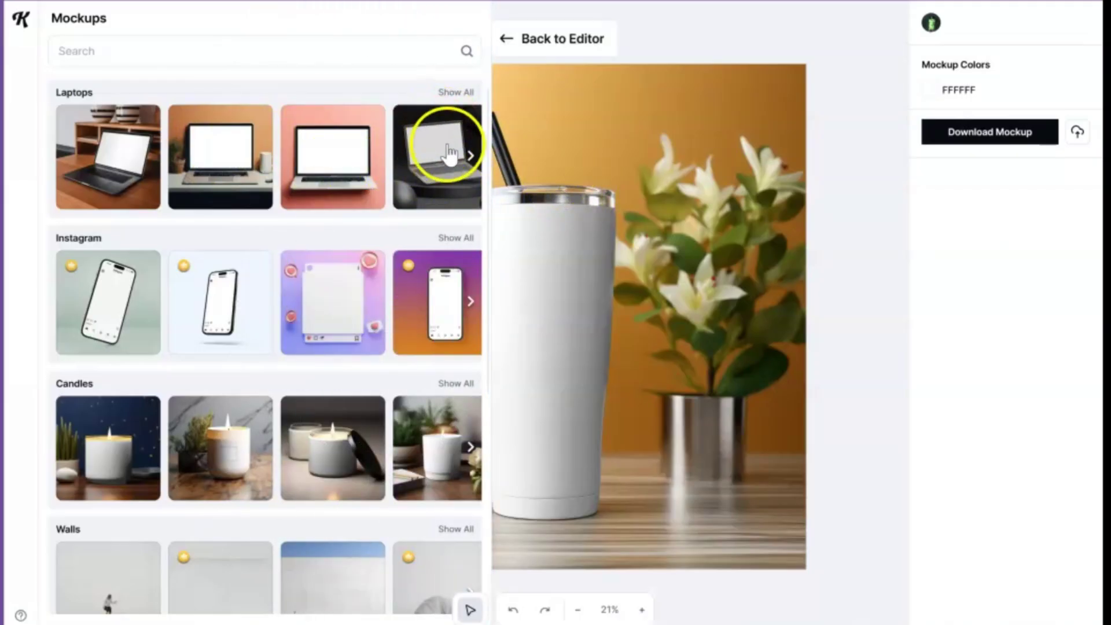
Step: Browse the mockup categories from Laptops down to Bottles and look through the bottle mockups
left_click_drag(484, 113, 483, 329)
scroll(478, 353, "up", 1)
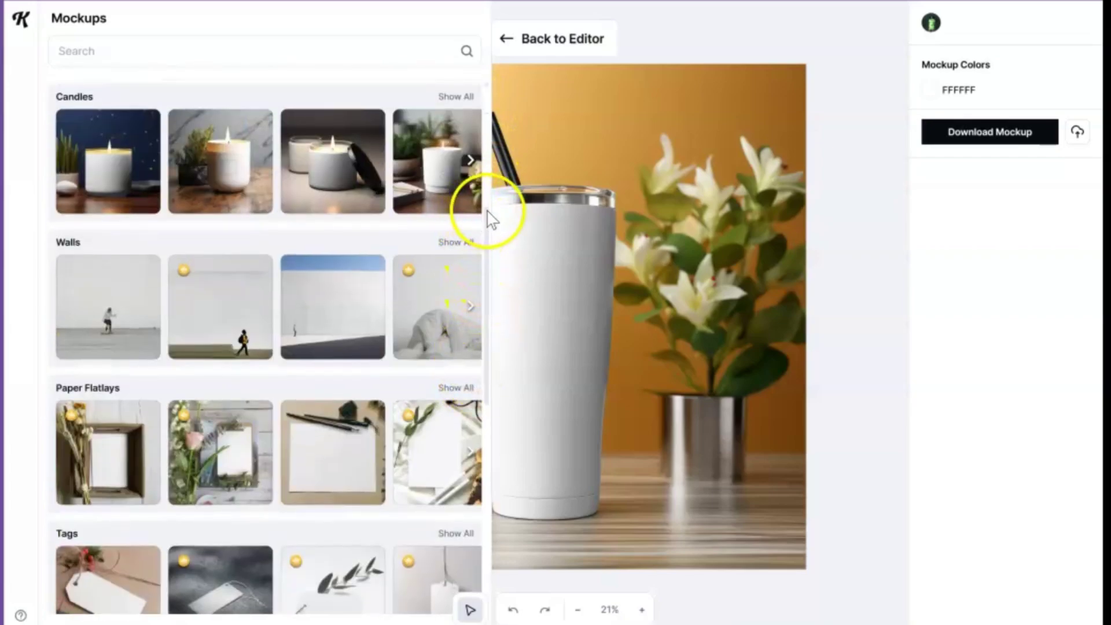
left_click_drag(492, 219, 523, 397)
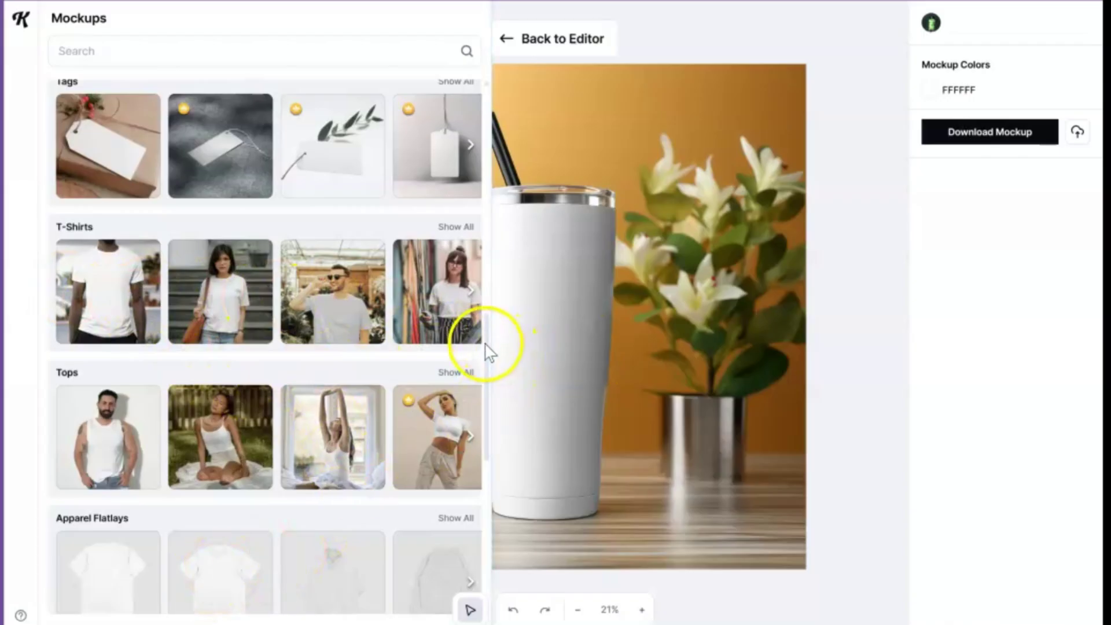
scroll(486, 347, "down", 5)
scroll(476, 463, "down", 2)
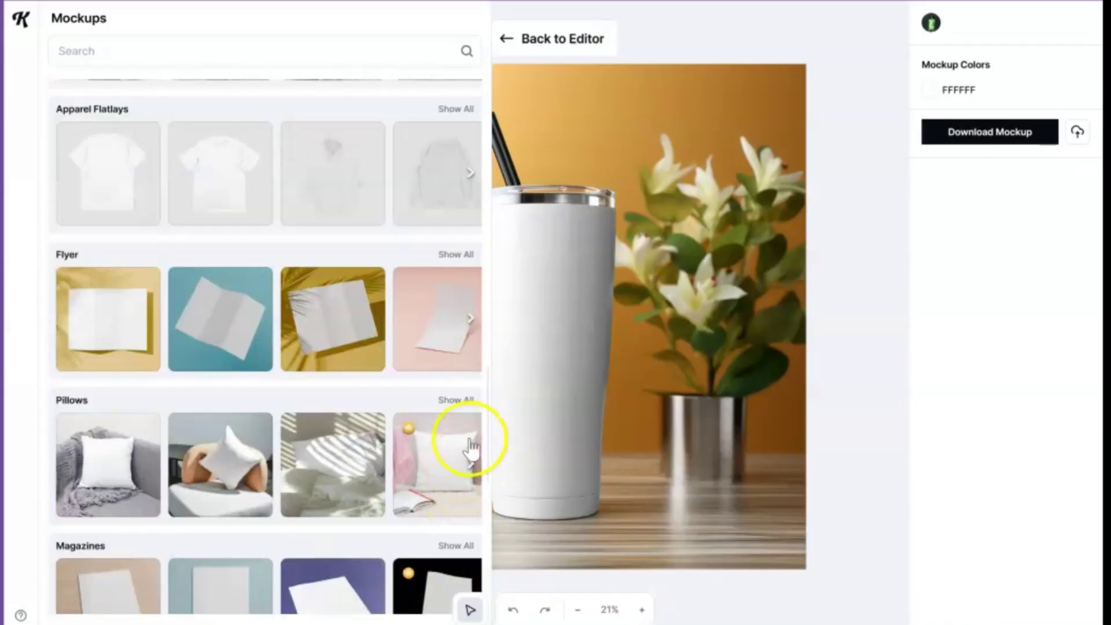
scroll(483, 405, "down", 2)
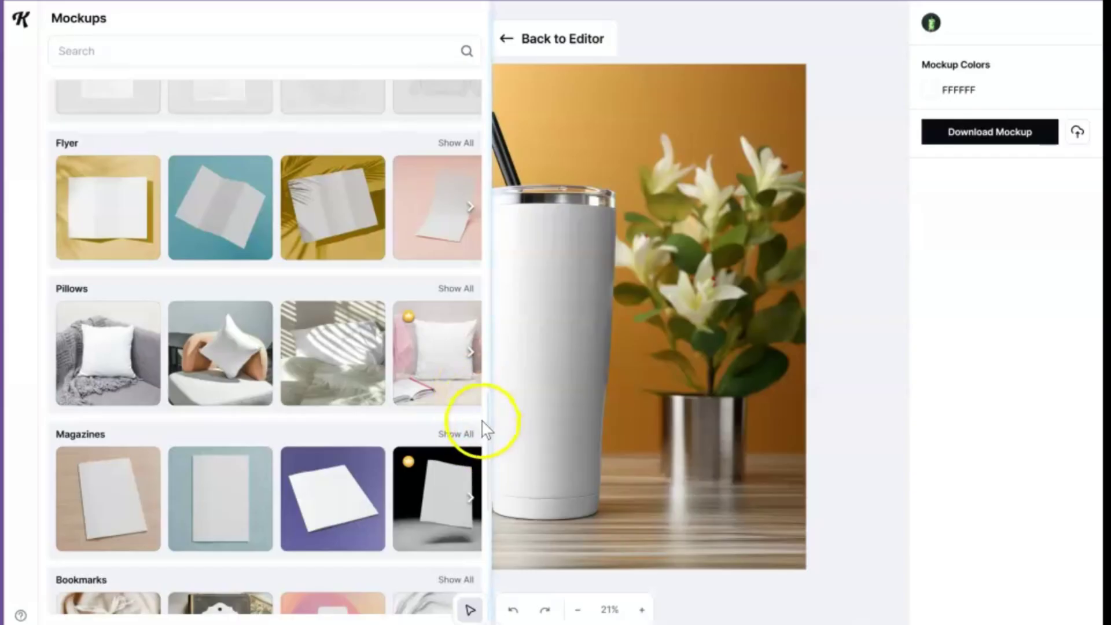
left_click_drag(489, 410, 507, 539)
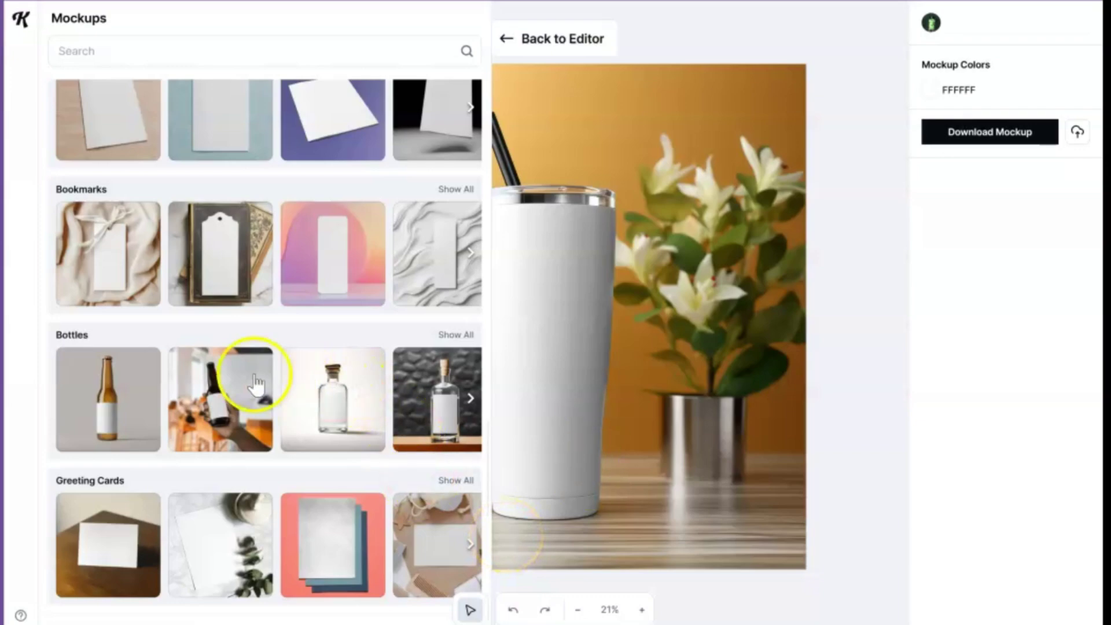
left_click(471, 399)
left_click(471, 399)
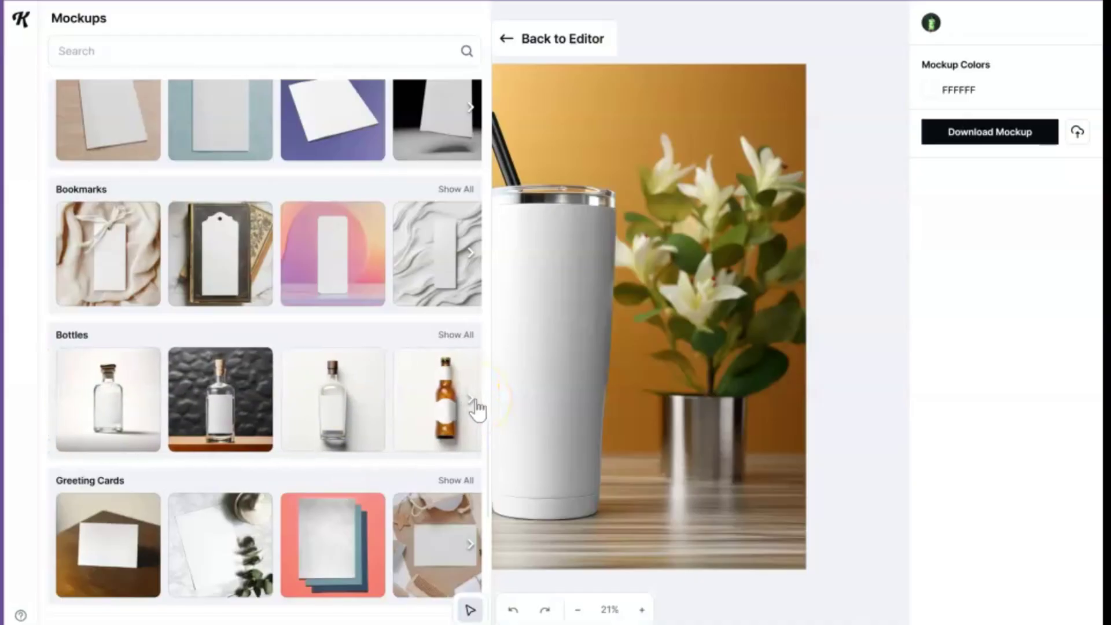
left_click(471, 399)
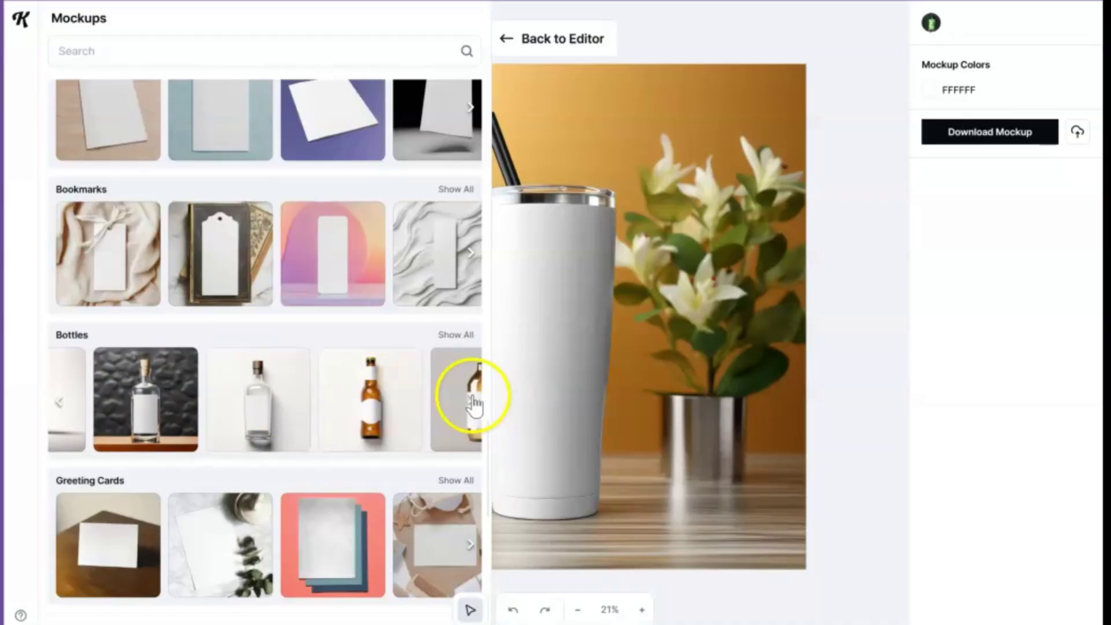
Step: Browse the categories below Bottles as far as Boxes and look through the box mockups
left_click_drag(488, 463, 485, 533)
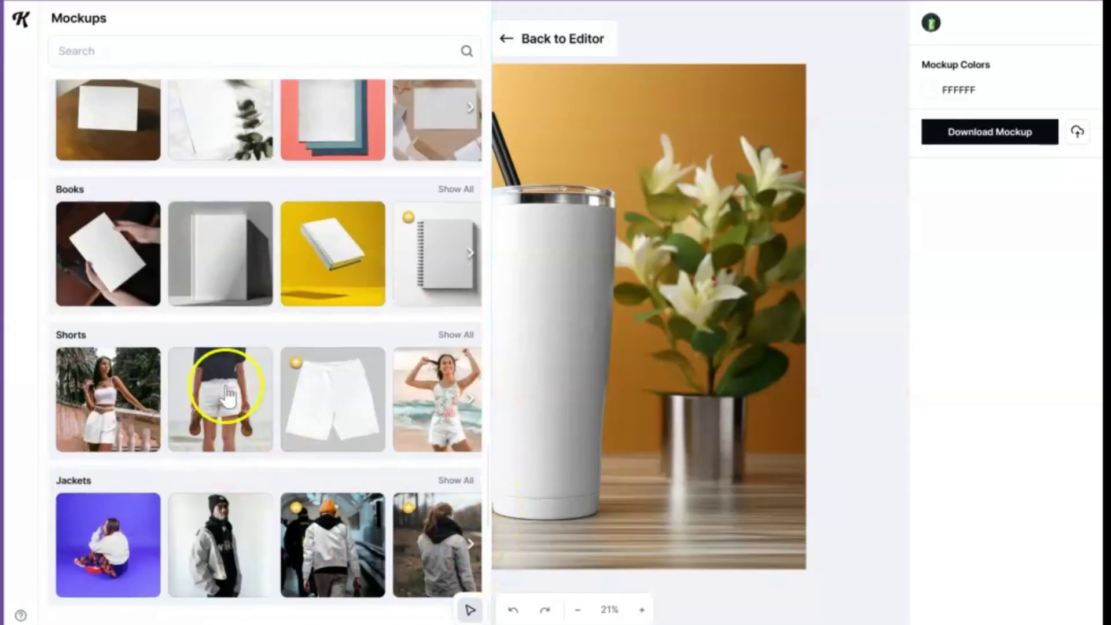
left_click_drag(489, 471, 496, 588)
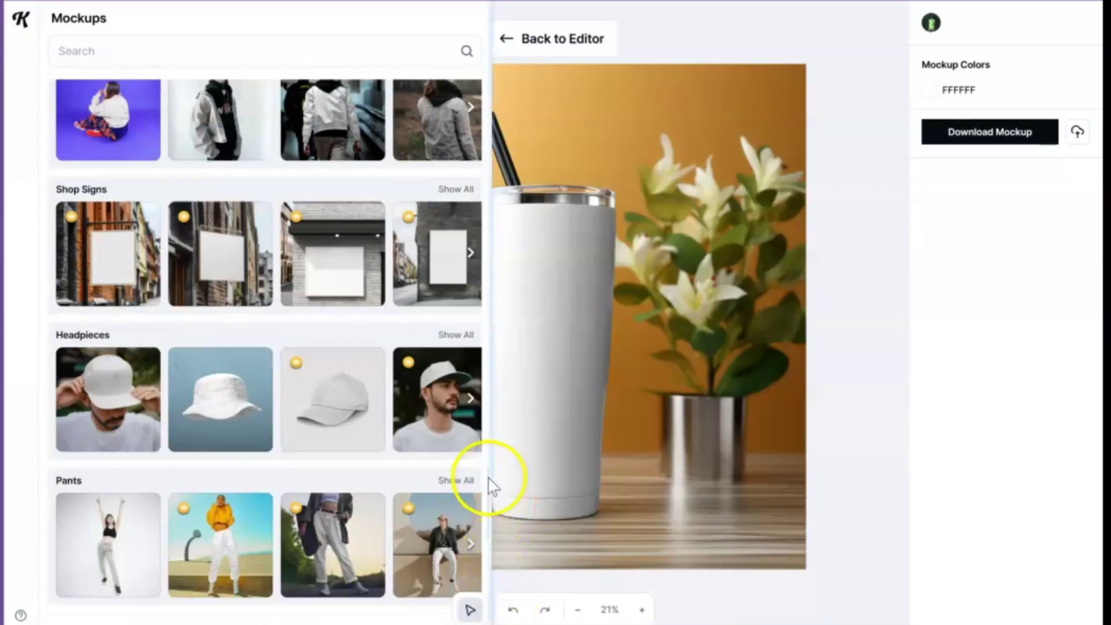
left_click_drag(490, 486, 491, 550)
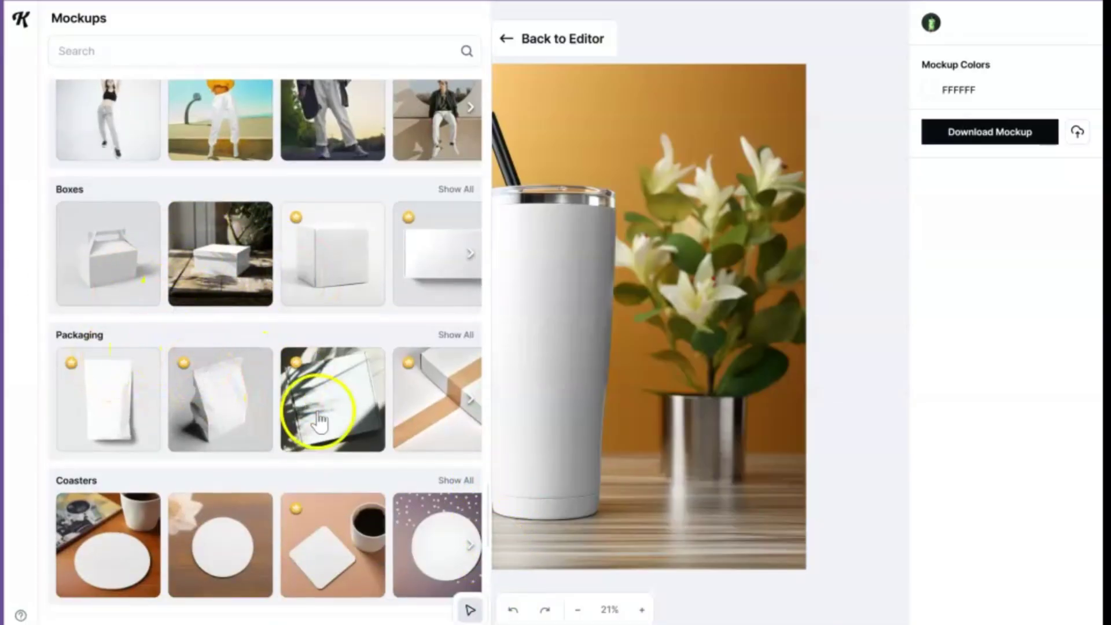
left_click(470, 255)
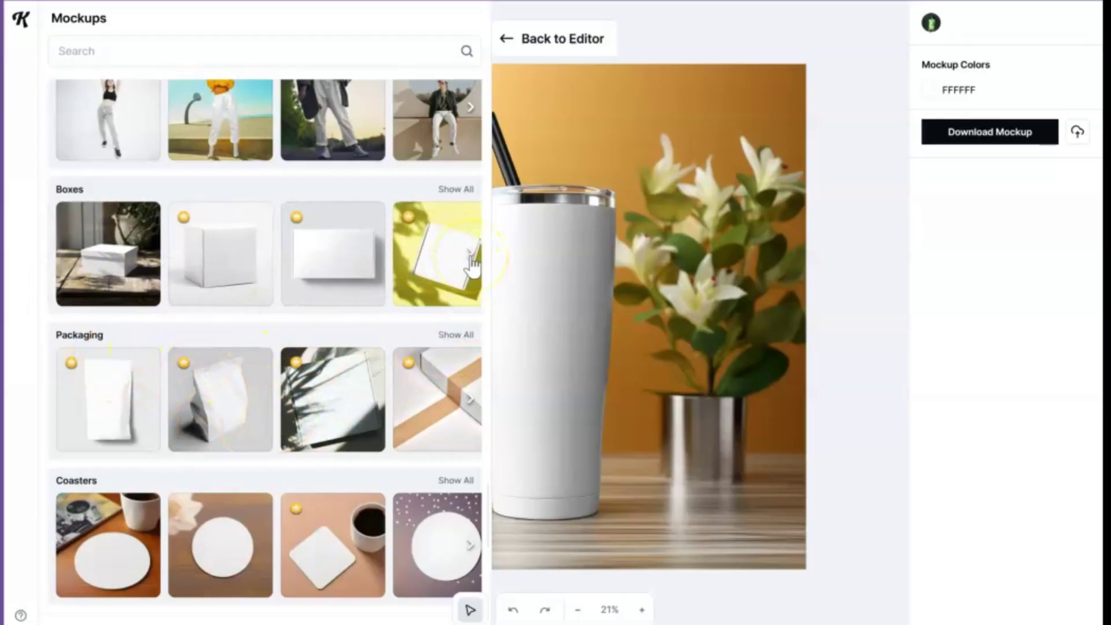
left_click(470, 254)
left_click(428, 272)
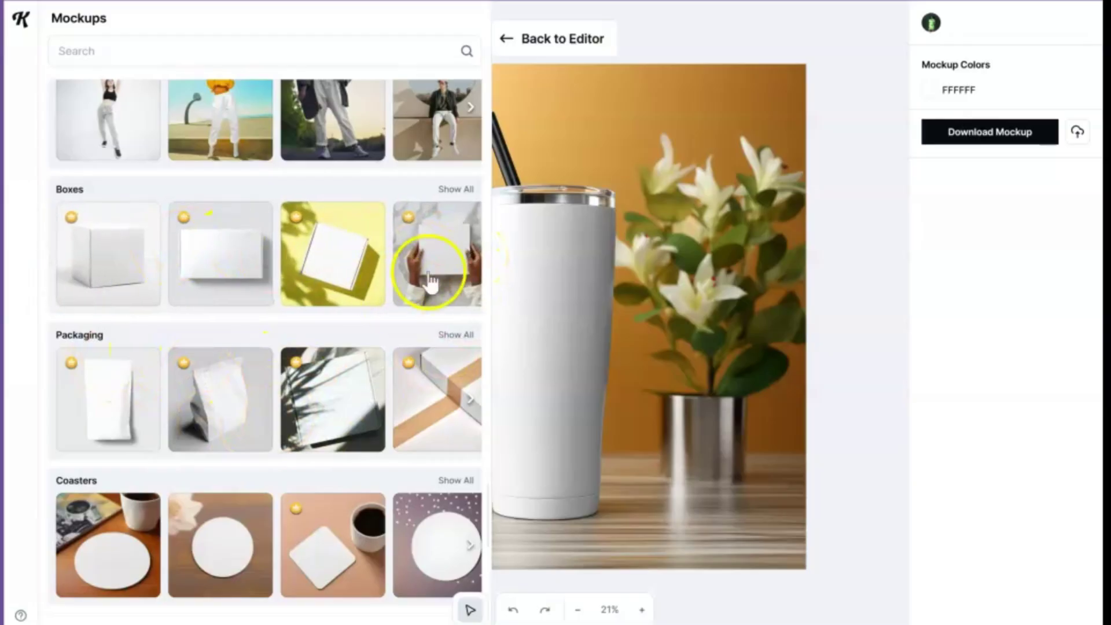
left_click(471, 254)
left_click(471, 249)
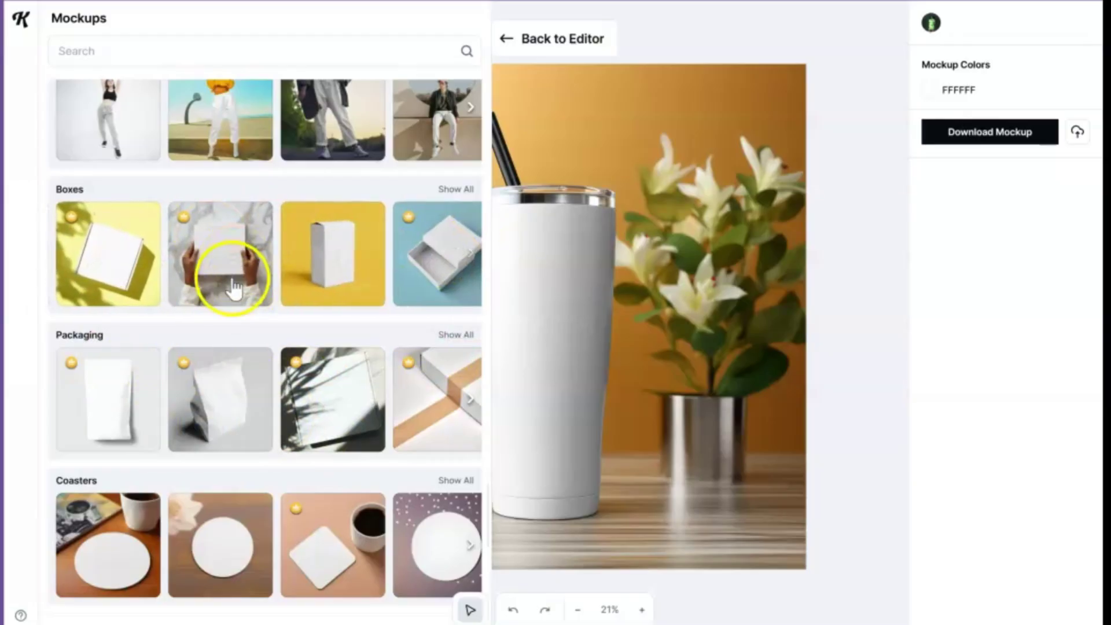
left_click(470, 255)
left_click(470, 254)
left_click(470, 255)
left_click(471, 255)
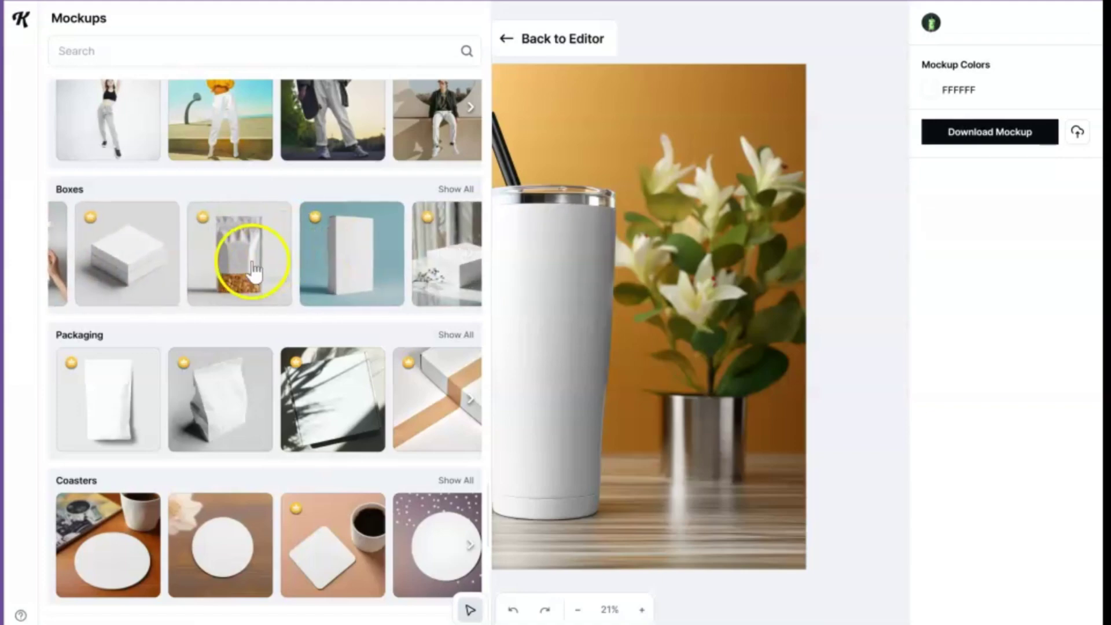
left_click(470, 254)
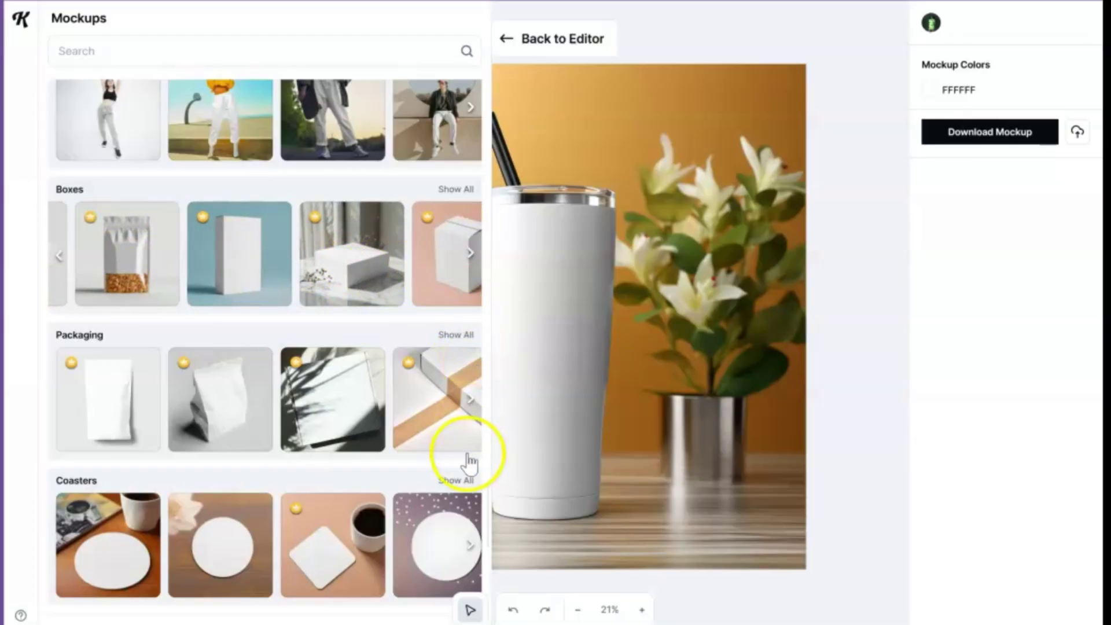
Step: Apply the Blankets mockup of a white blanket draped over an armchair and look through the other blanket mockups
left_click_drag(487, 503, 487, 554)
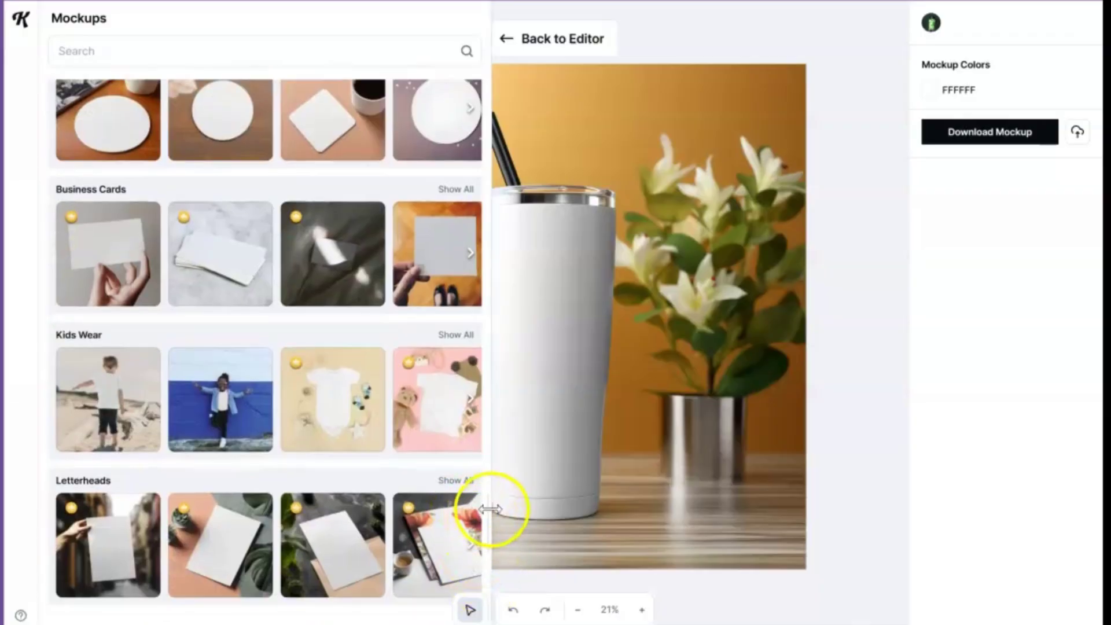
scroll(484, 508, "down", 5)
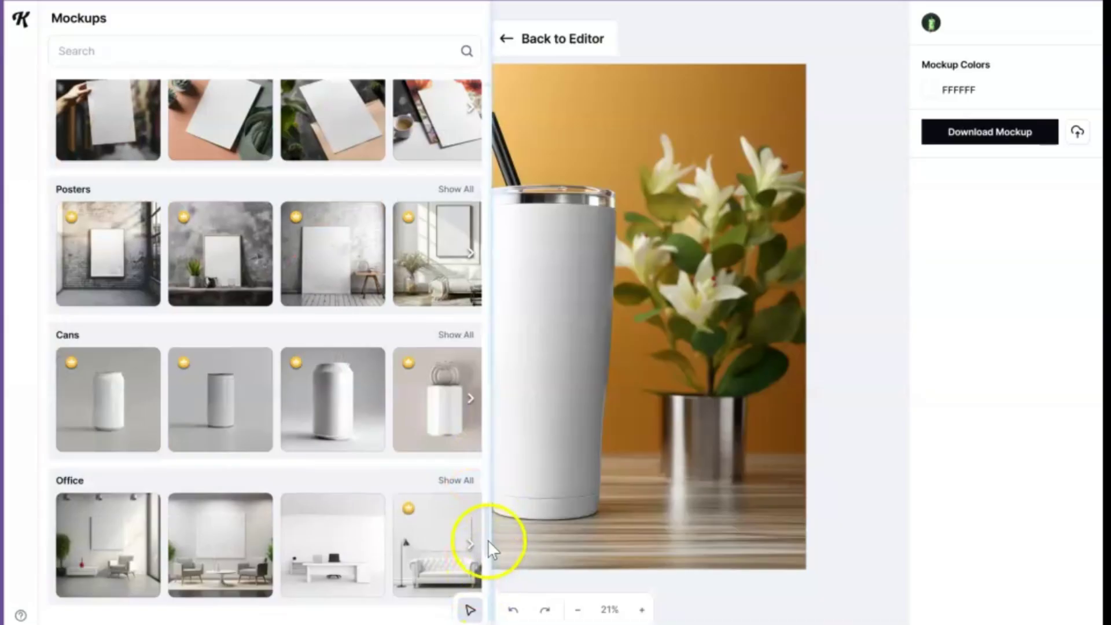
scroll(487, 547, "down", 6)
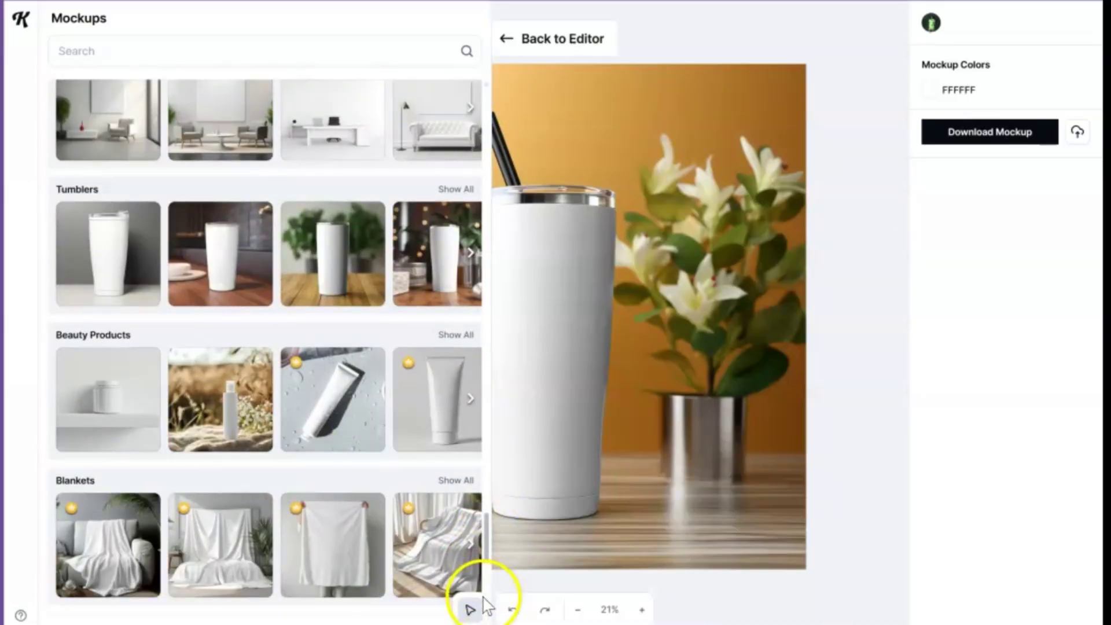
scroll(488, 540, "down", 4)
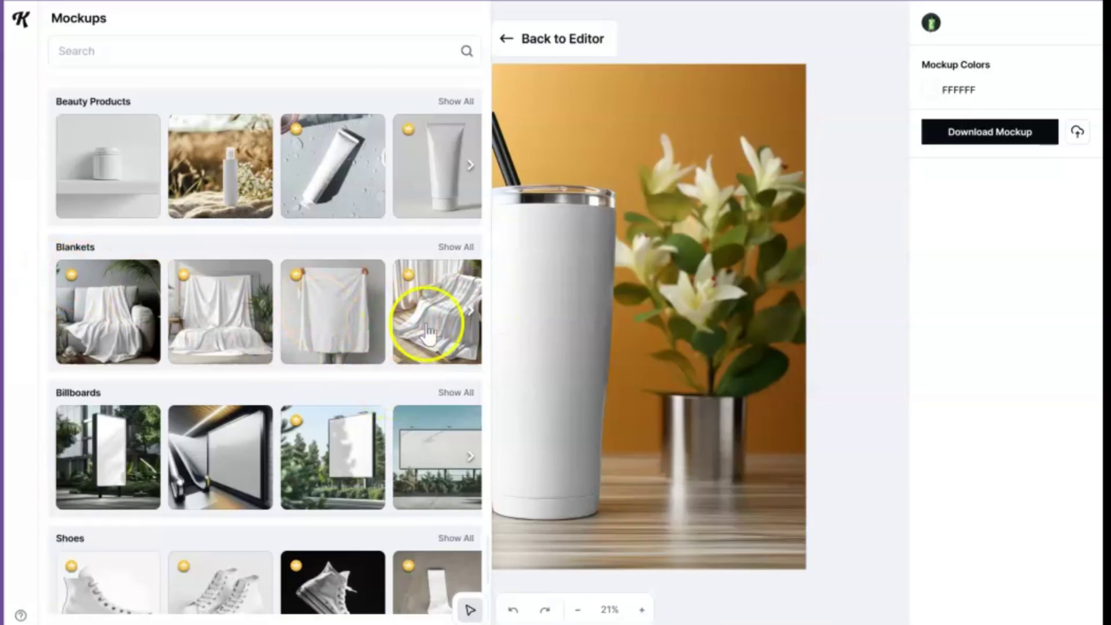
left_click(473, 315)
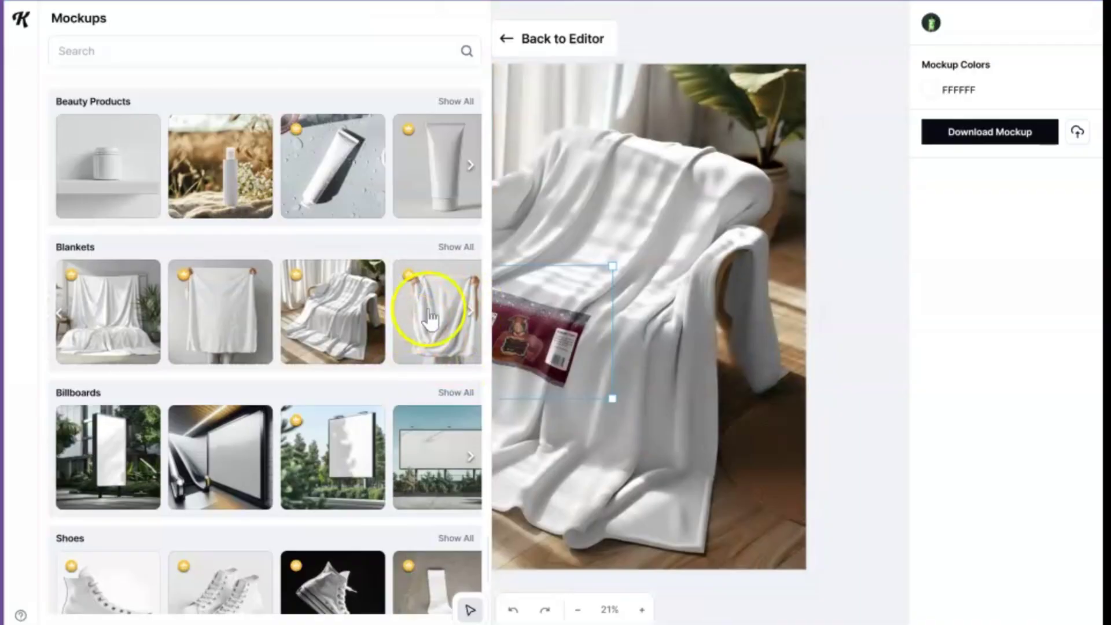
left_click(471, 315)
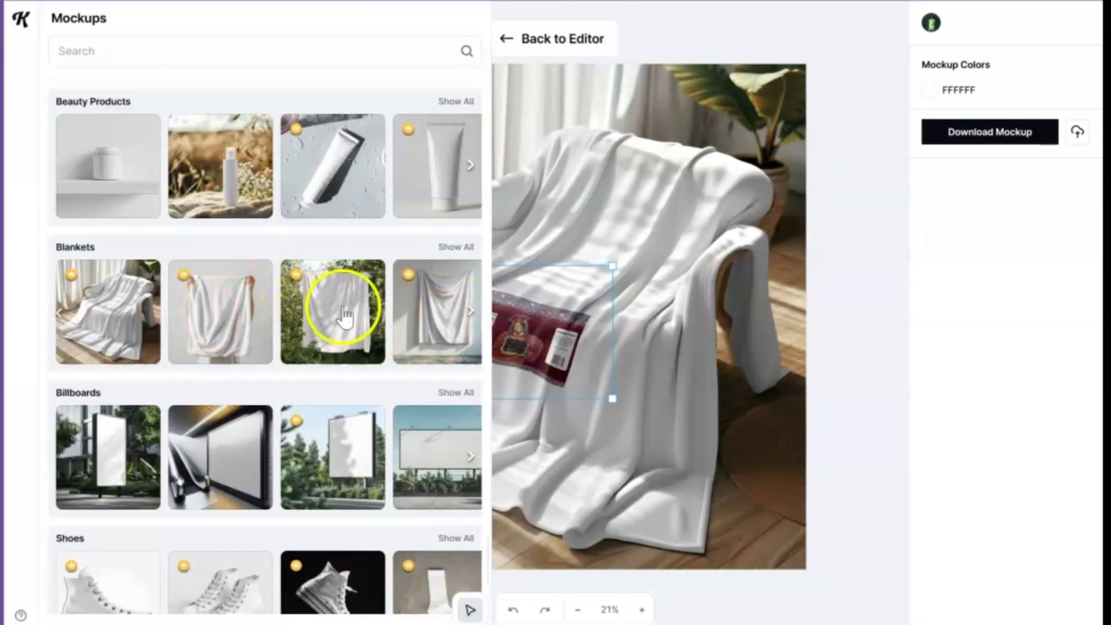
left_click(471, 316)
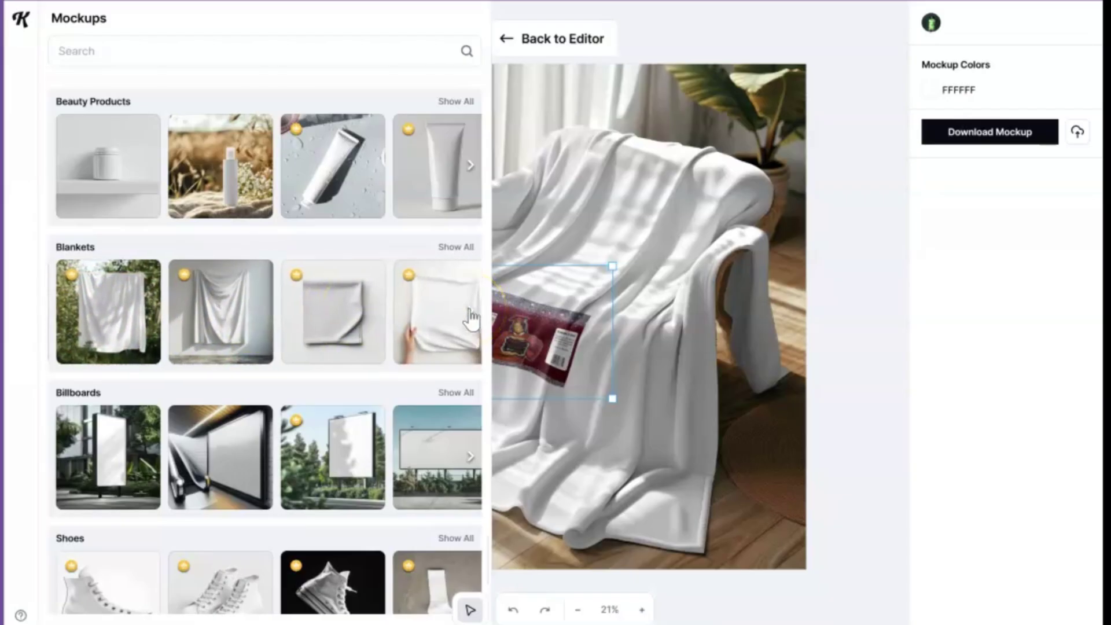
left_click(471, 315)
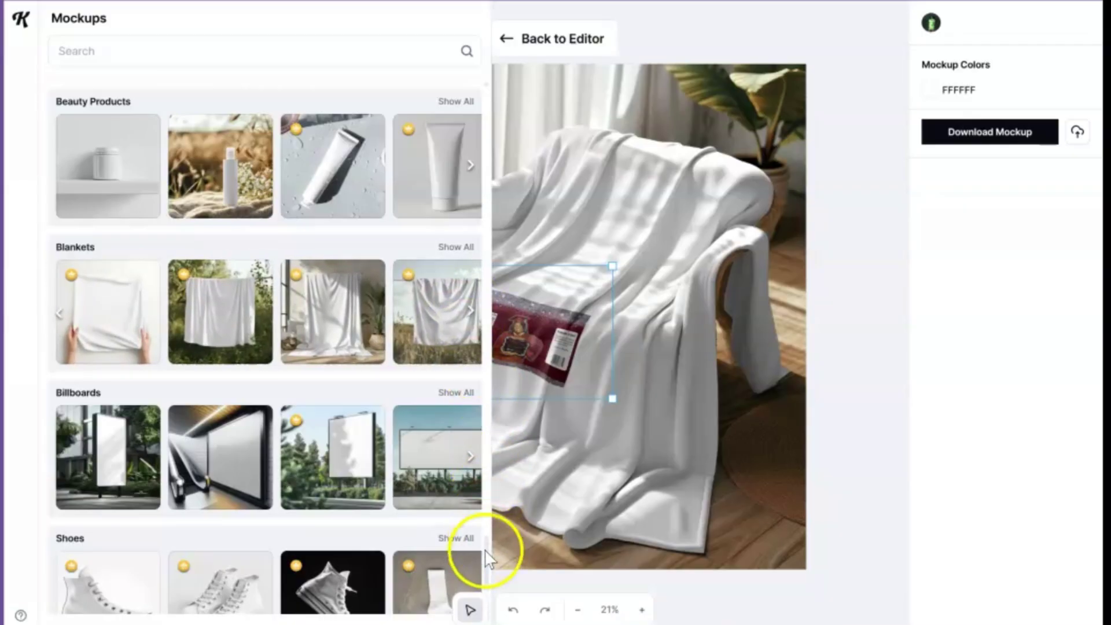
Step: Browse the mockup categories down to iPhones, and search the mockup library for "packaging plastic"
scroll(485, 552, "down", 3)
scroll(484, 559, "down", 6)
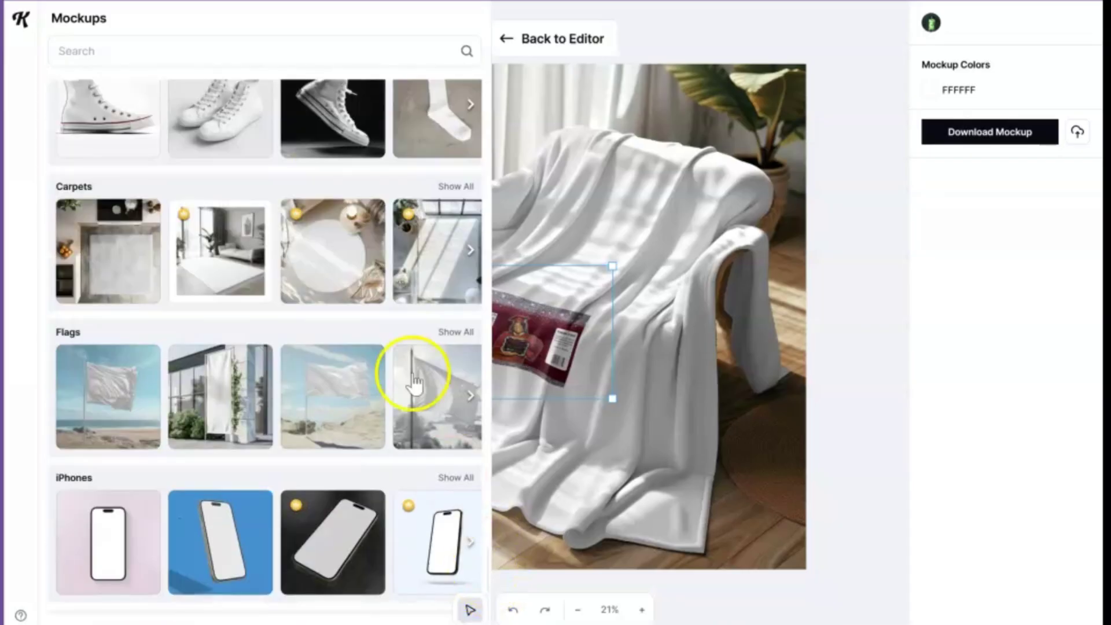
left_click(177, 58)
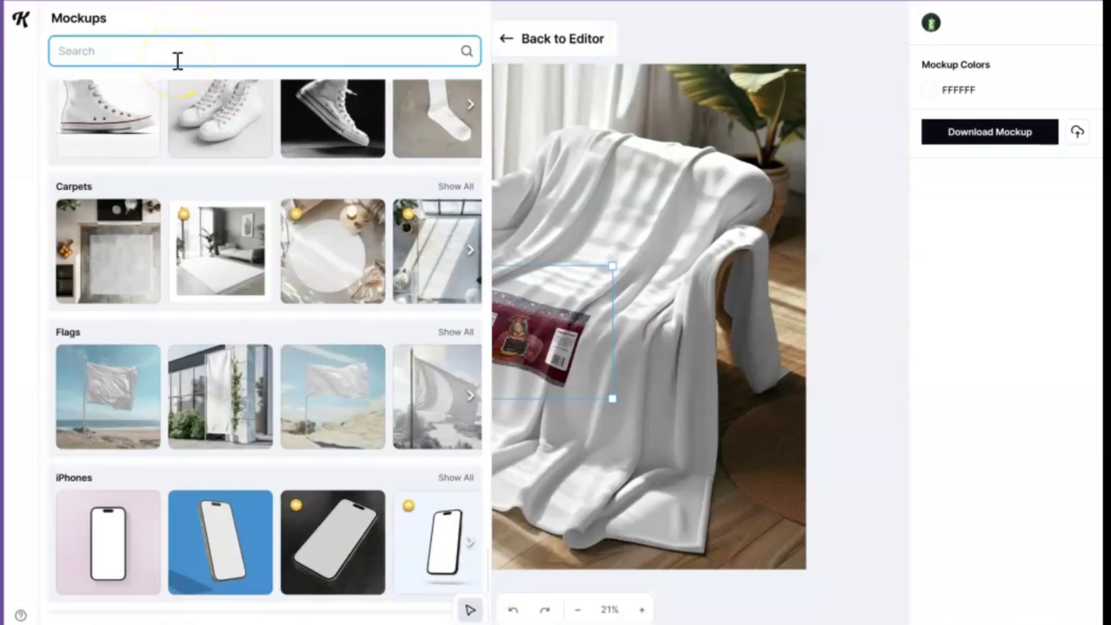
type("plastic")
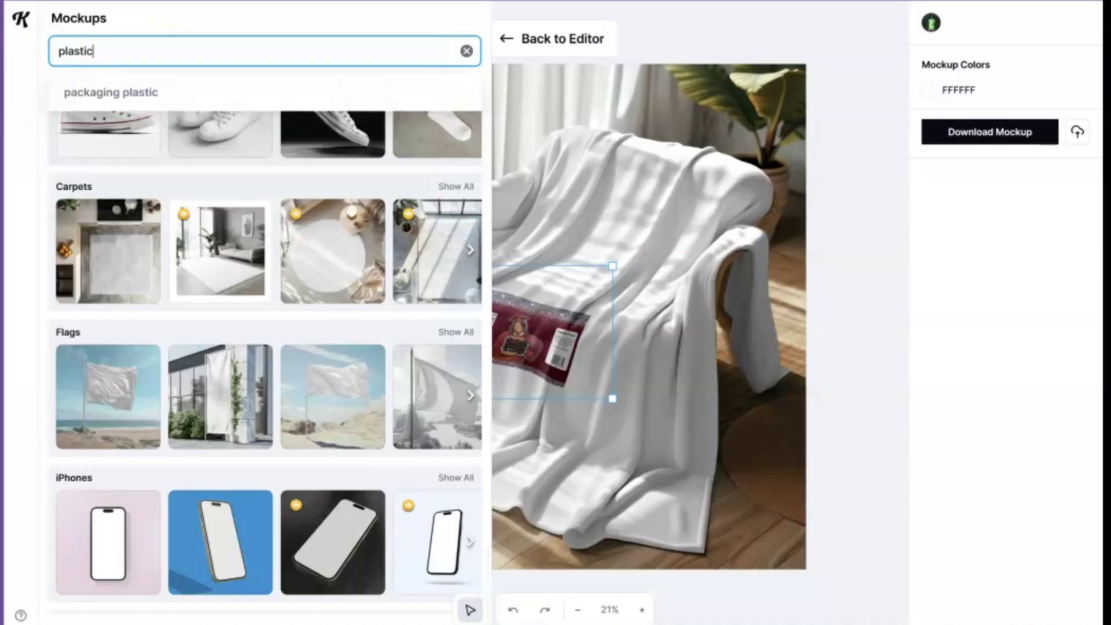
left_click(133, 94)
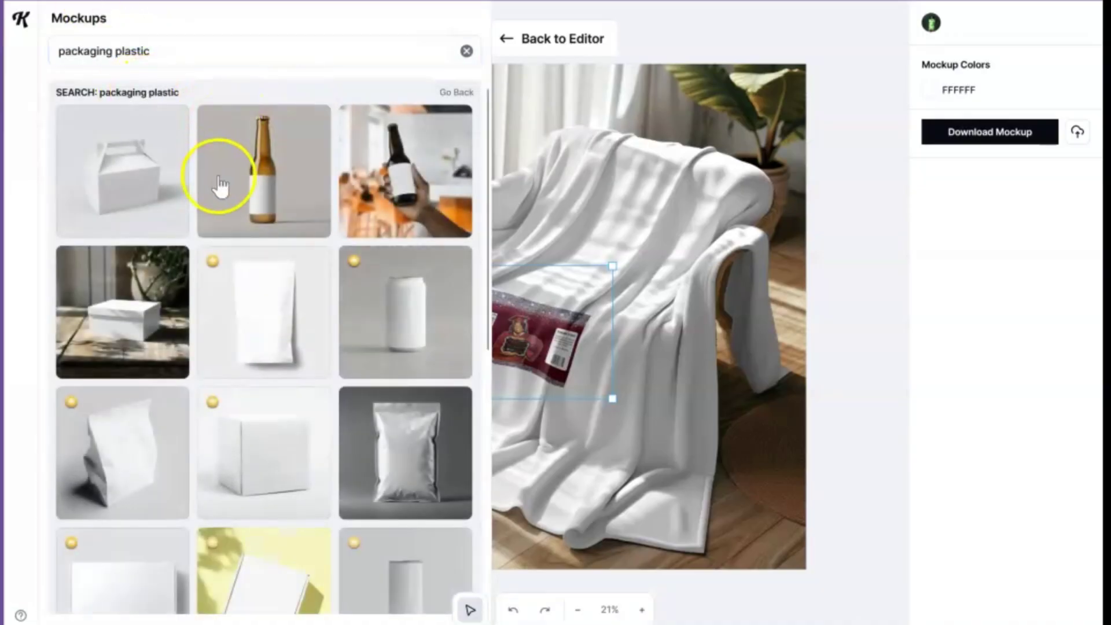
Step: Apply the mockup of a standing white plastic bag on a grey background and narrow the mockup library again
left_click_drag(486, 161, 484, 596)
left_click_drag(484, 327, 504, 512)
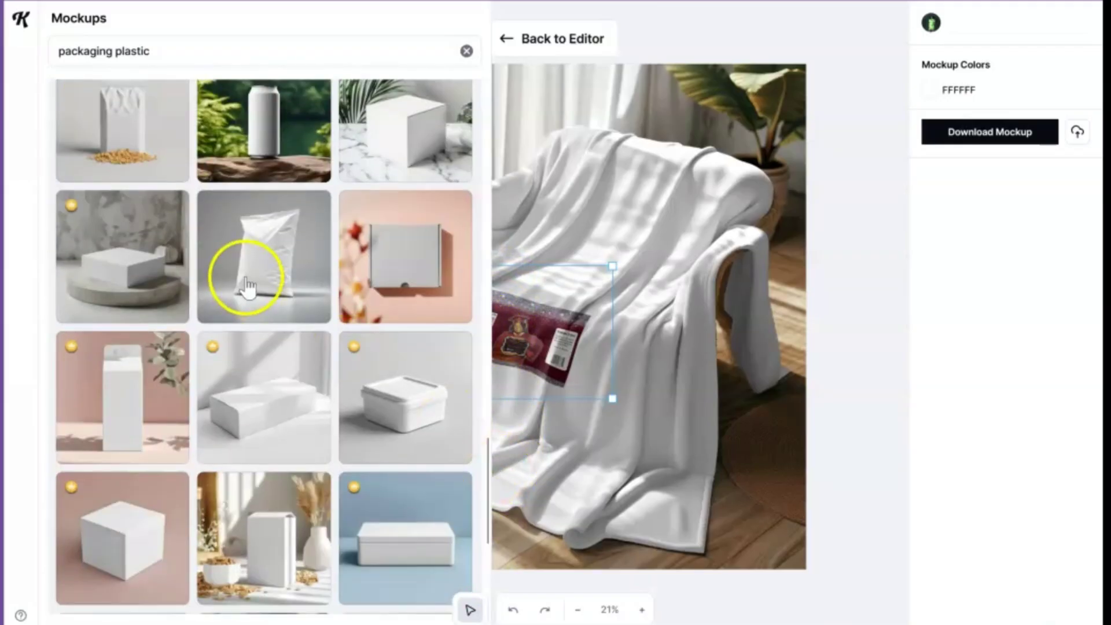
left_click(246, 262)
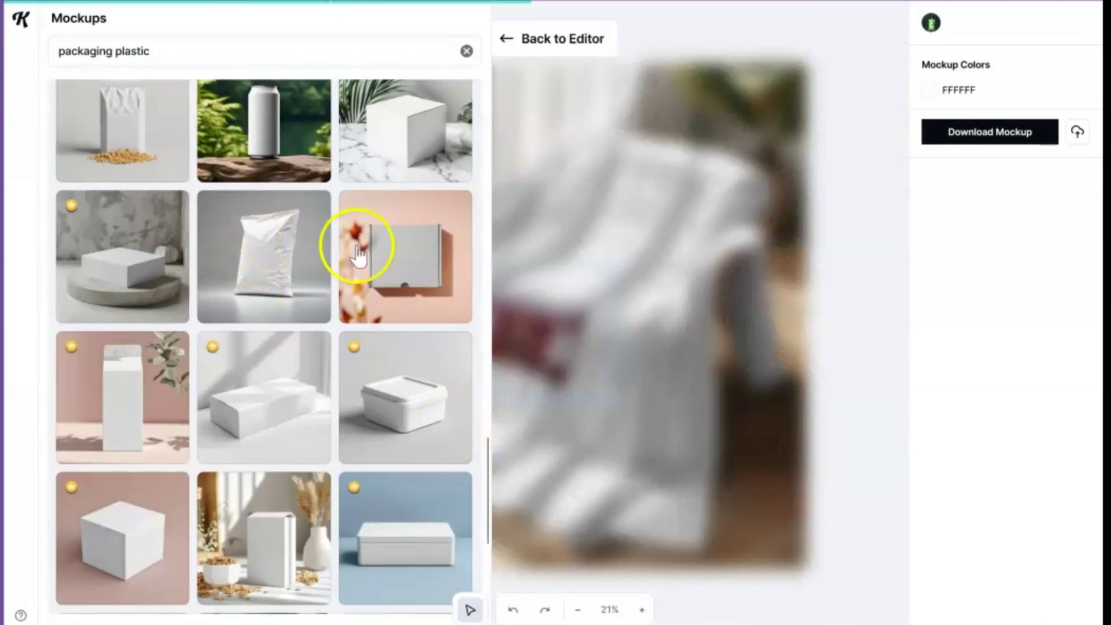
left_click(730, 122)
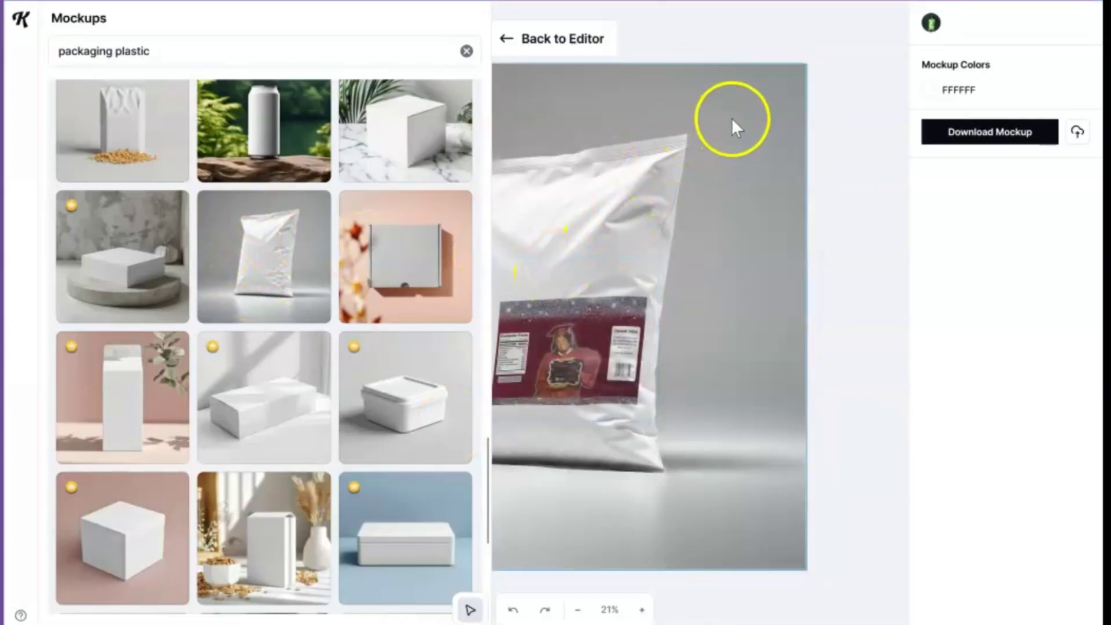
left_click_drag(488, 90, 35, 186)
left_click(229, 52)
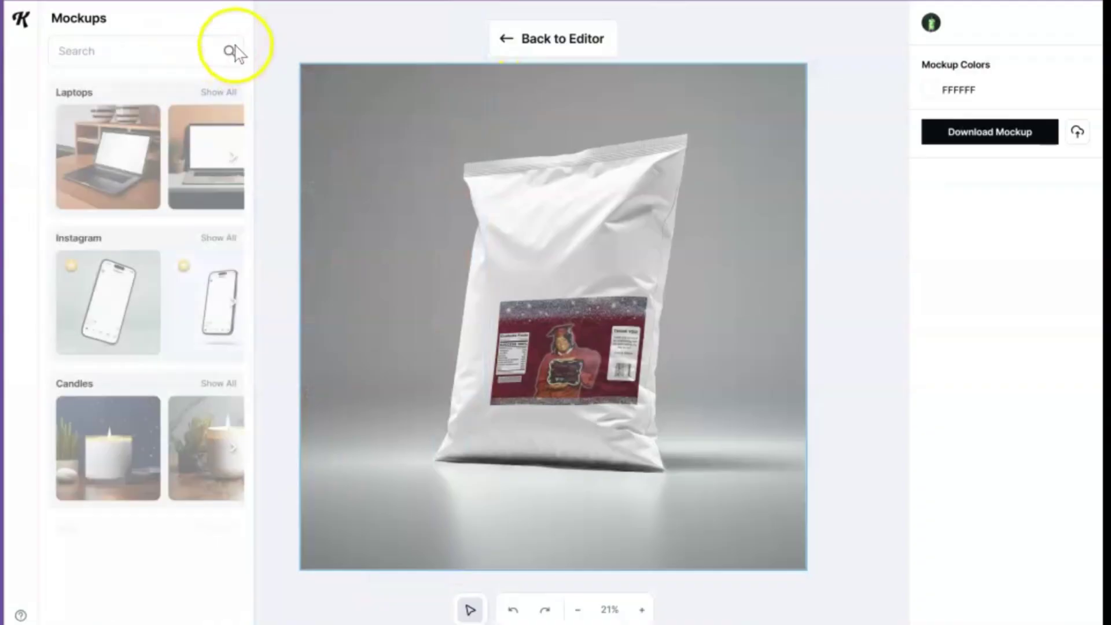
Step: Return to the editor and crop the Graduate Facts and THANK YOU side panels off the wrapper design, keeping the centre portrait
left_click(567, 342)
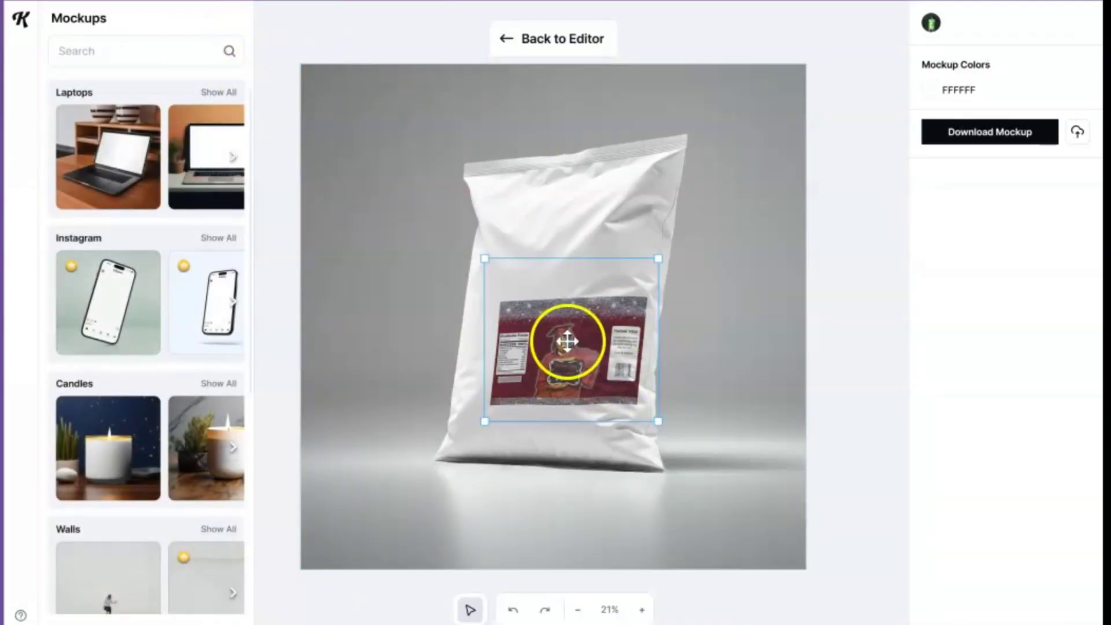
left_click_drag(585, 369, 563, 334)
left_click(561, 46)
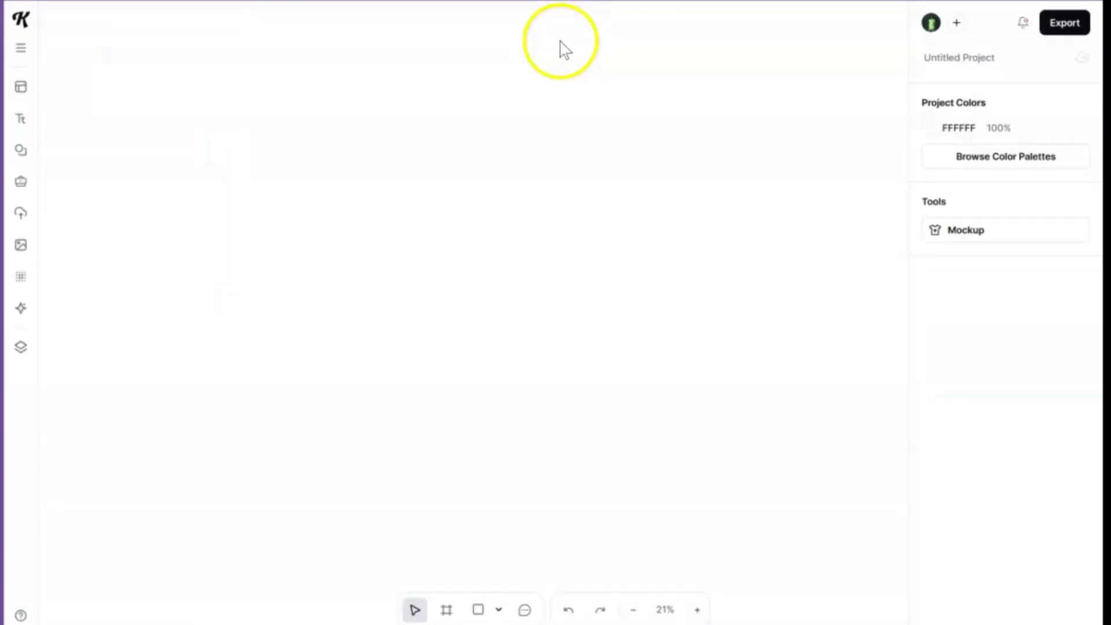
left_click(522, 304)
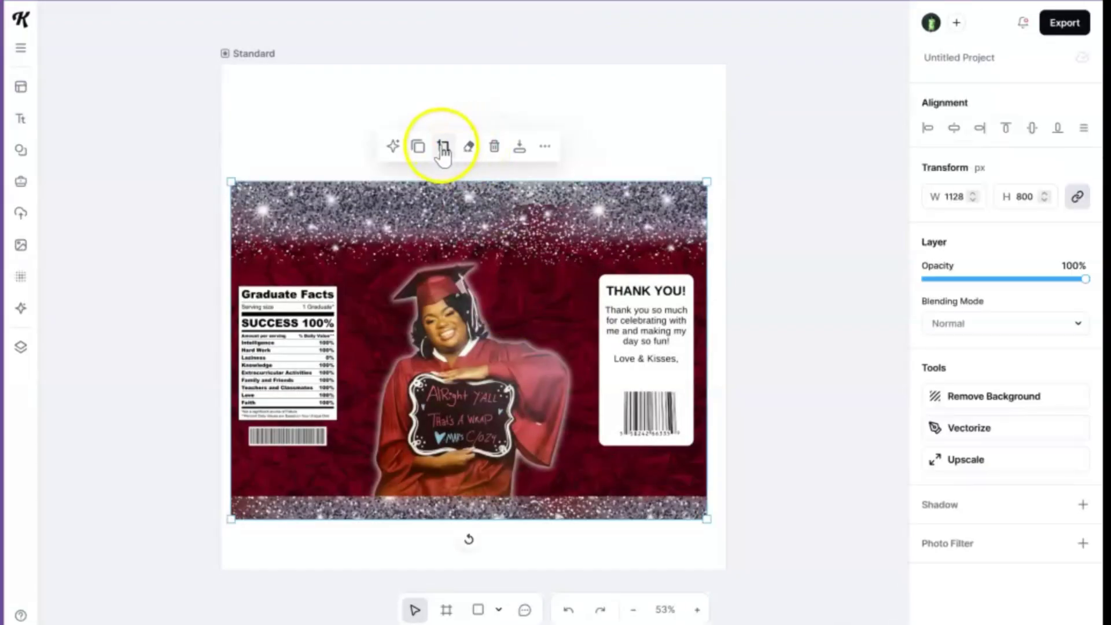
left_click(443, 148)
left_click_drag(237, 189, 340, 175)
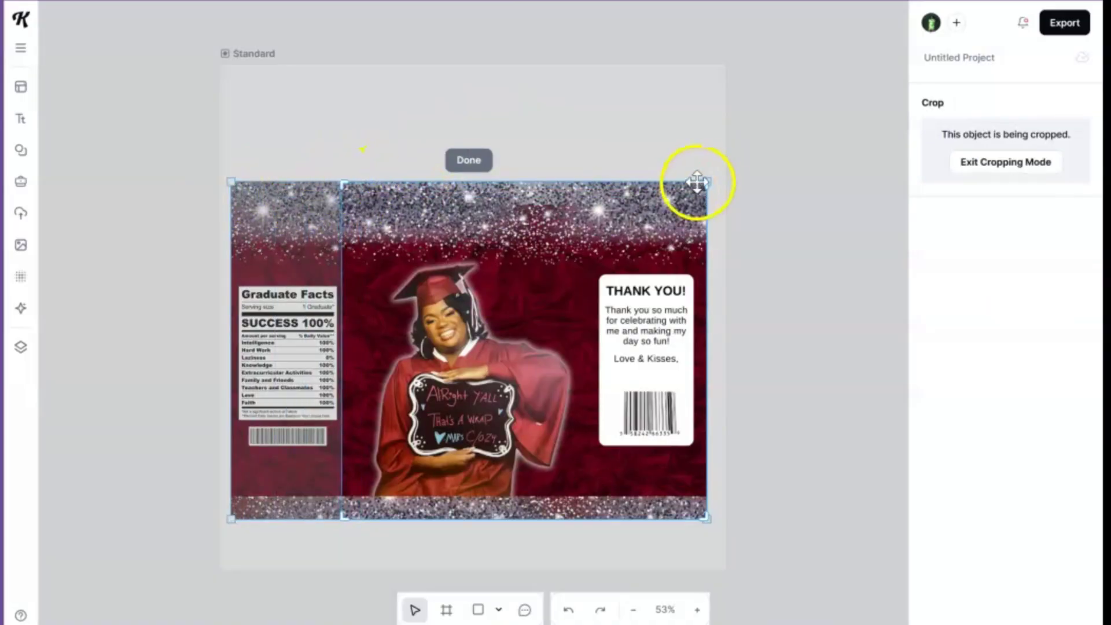
left_click_drag(703, 183, 589, 180)
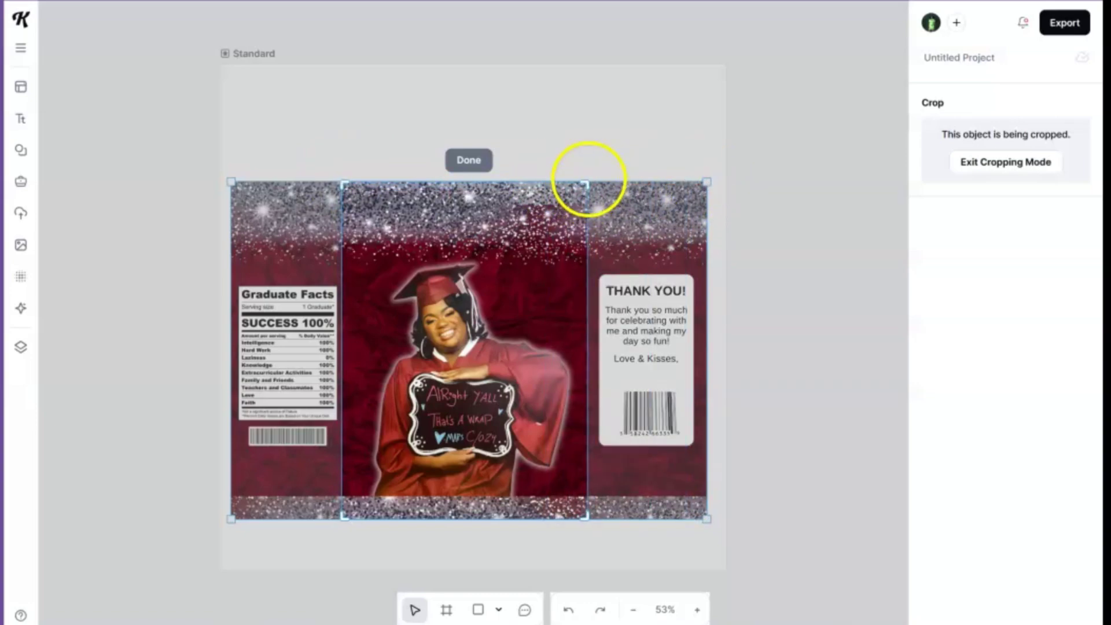
left_click(469, 161)
Step: Enlarge the cropped design proportionally to about 846 by 1160 px and centre it on the artboard
left_click_drag(340, 520, 276, 605)
left_click_drag(396, 446, 424, 349)
left_click_drag(301, 508, 261, 575)
left_click_drag(397, 466, 426, 446)
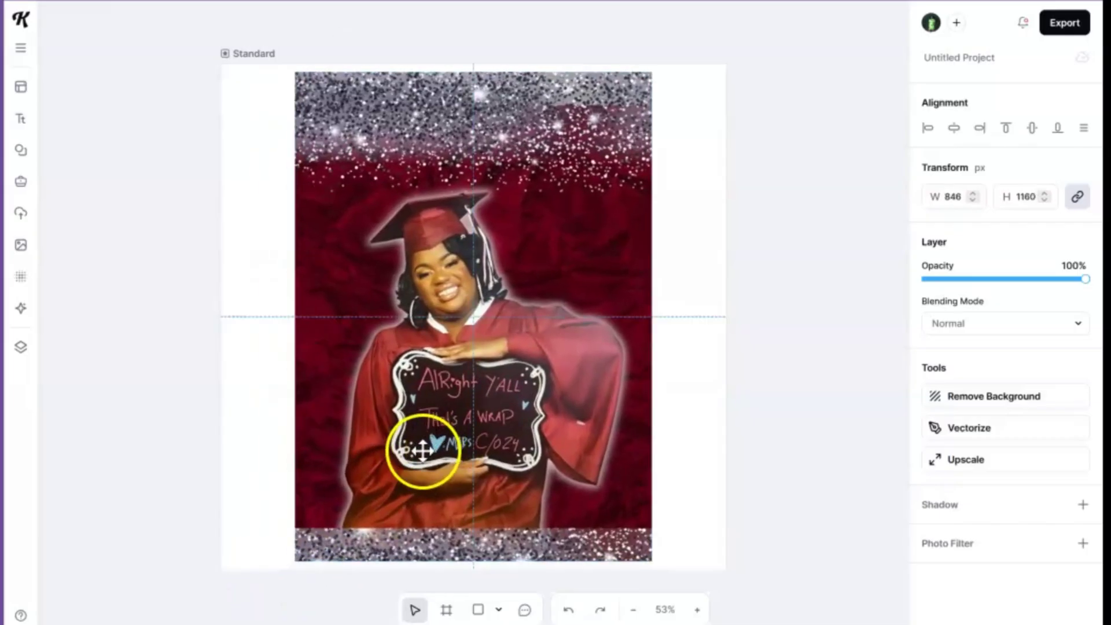
left_click(697, 283)
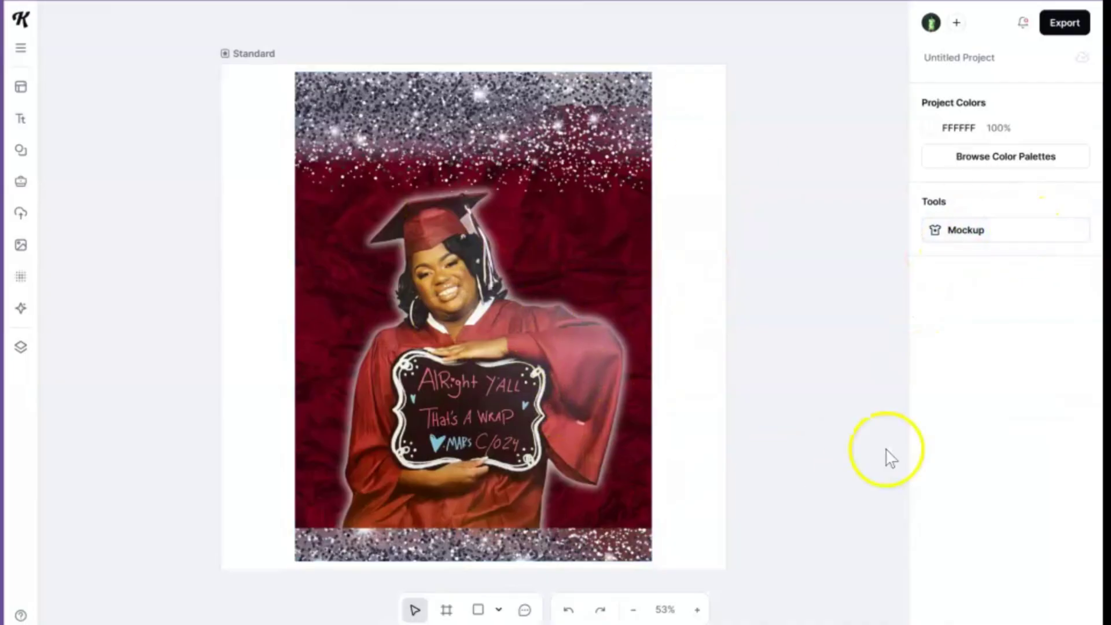
Step: Reopen the Mockup tool and enlarge the cropped design to cover the whole front of the bag
left_click(952, 232)
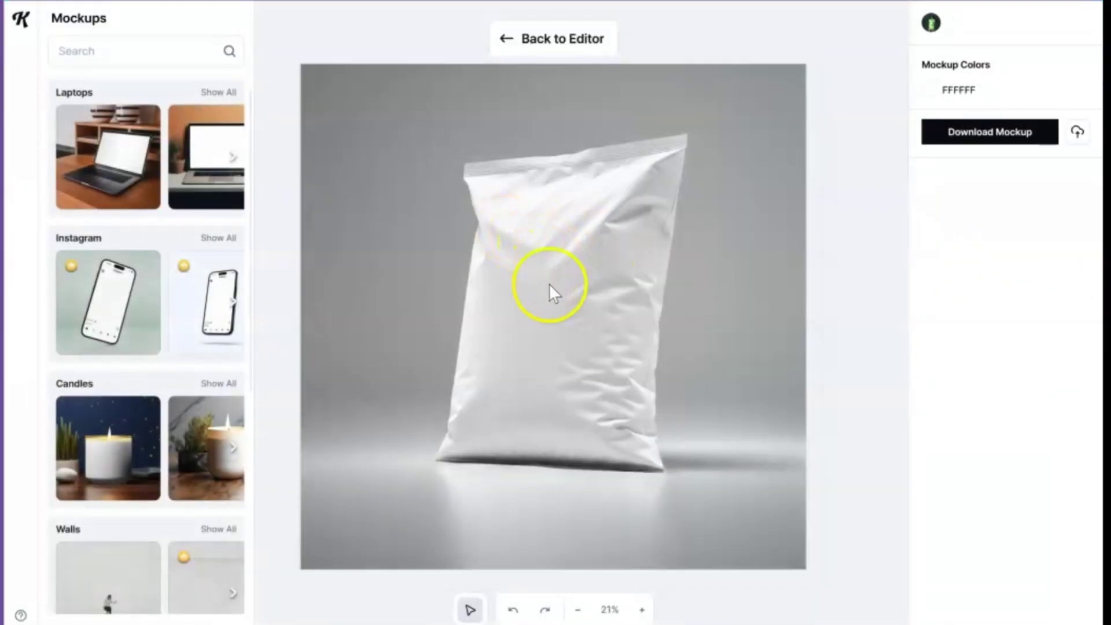
left_click_drag(570, 367, 516, 265)
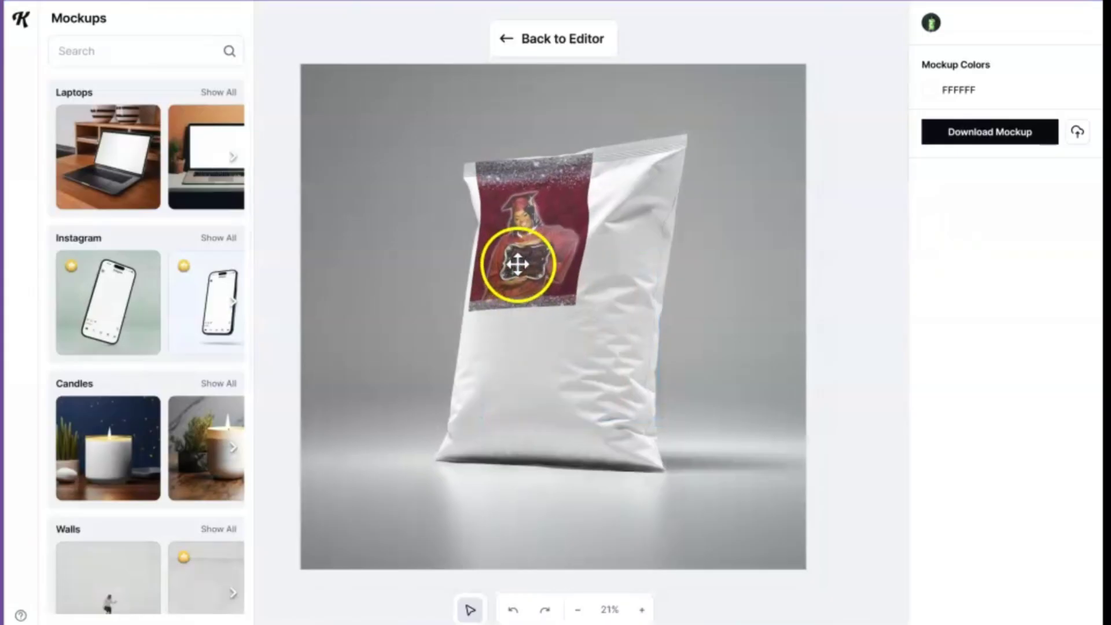
left_click_drag(620, 318, 656, 412)
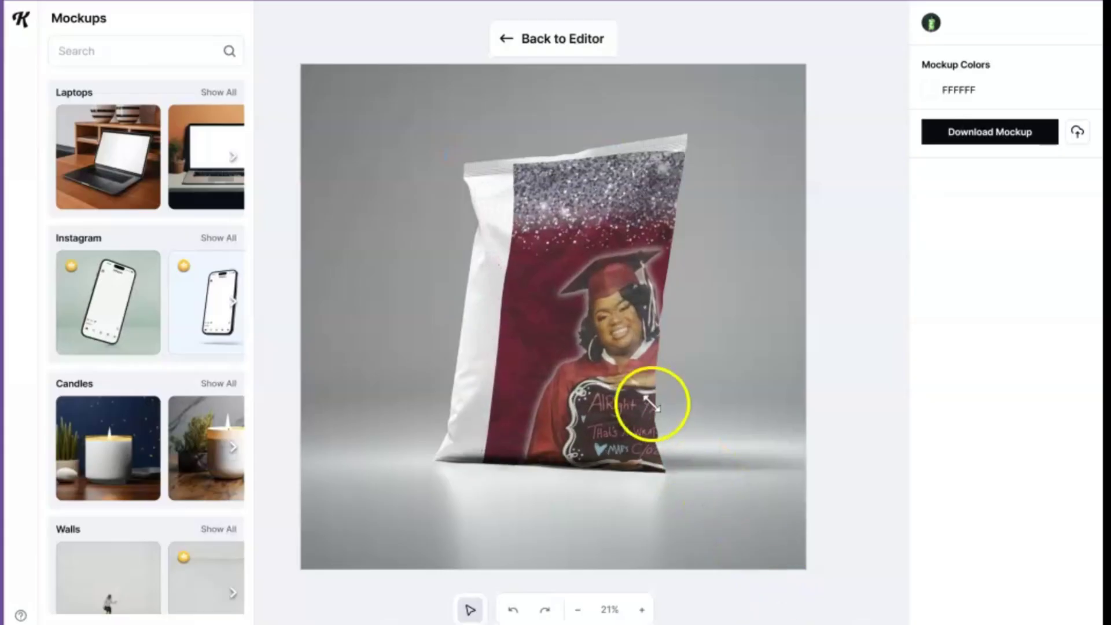
left_click_drag(588, 338, 566, 264)
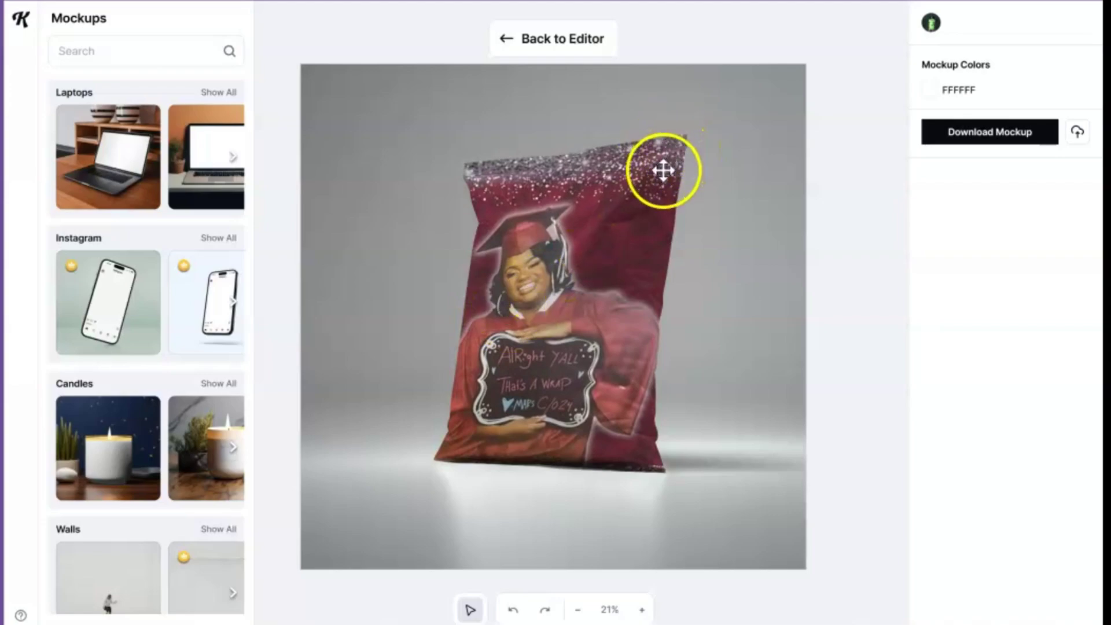
Step: Scale the design down and reposition it on the bag to fit both the upper and lower glitter bands
left_click_drag(767, 94, 585, 268)
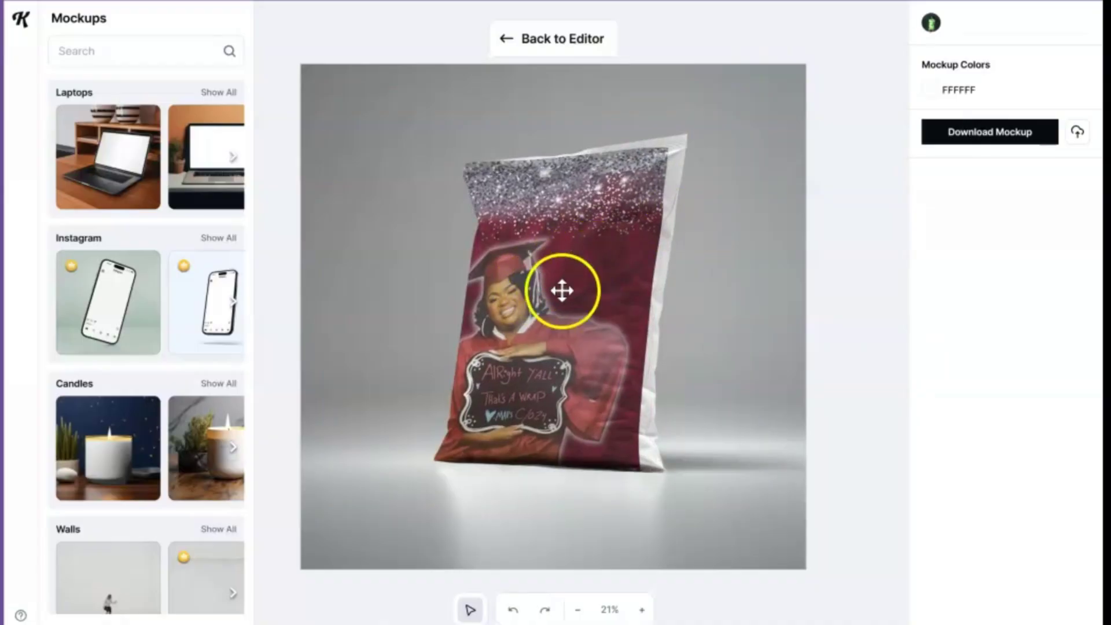
left_click_drag(512, 366, 568, 331)
left_click_drag(590, 290, 568, 305)
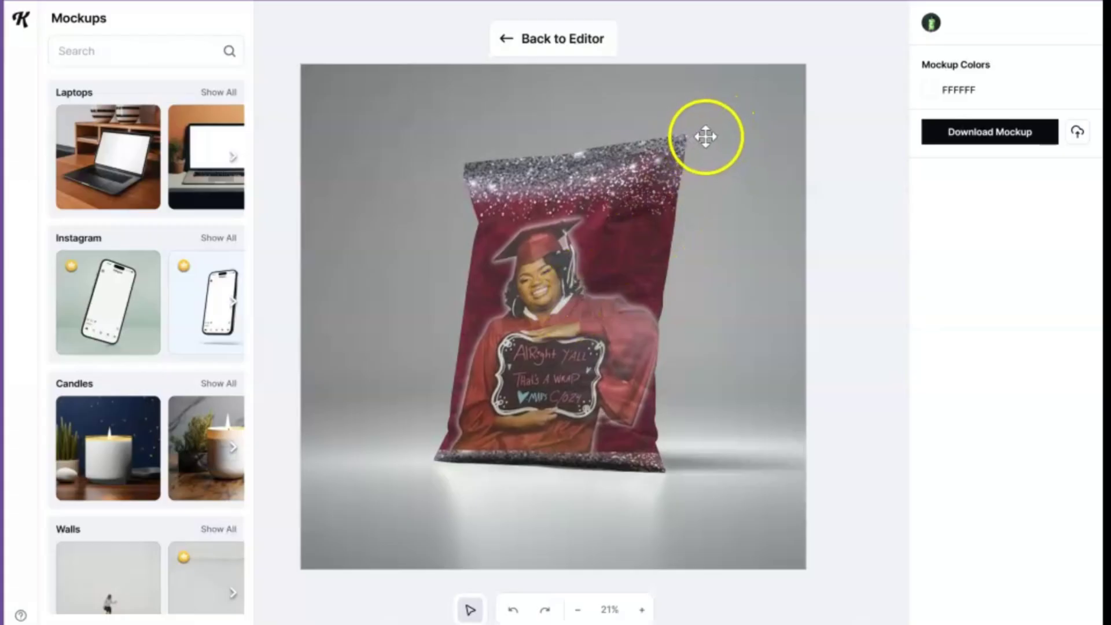
left_click(716, 145)
left_click_drag(753, 122, 606, 255)
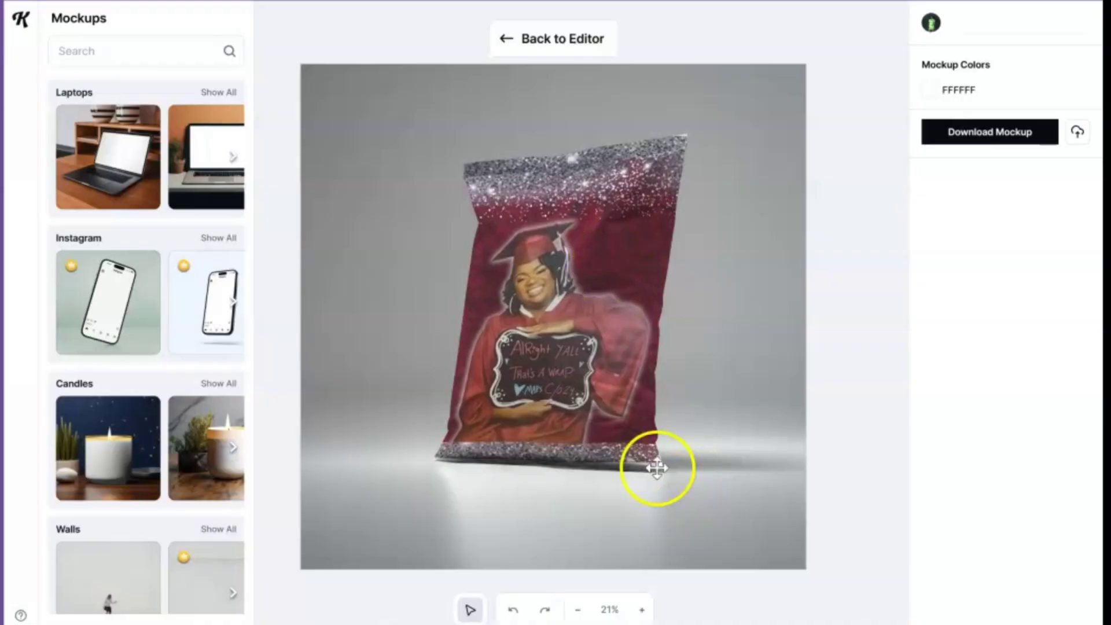
left_click_drag(576, 316, 578, 312)
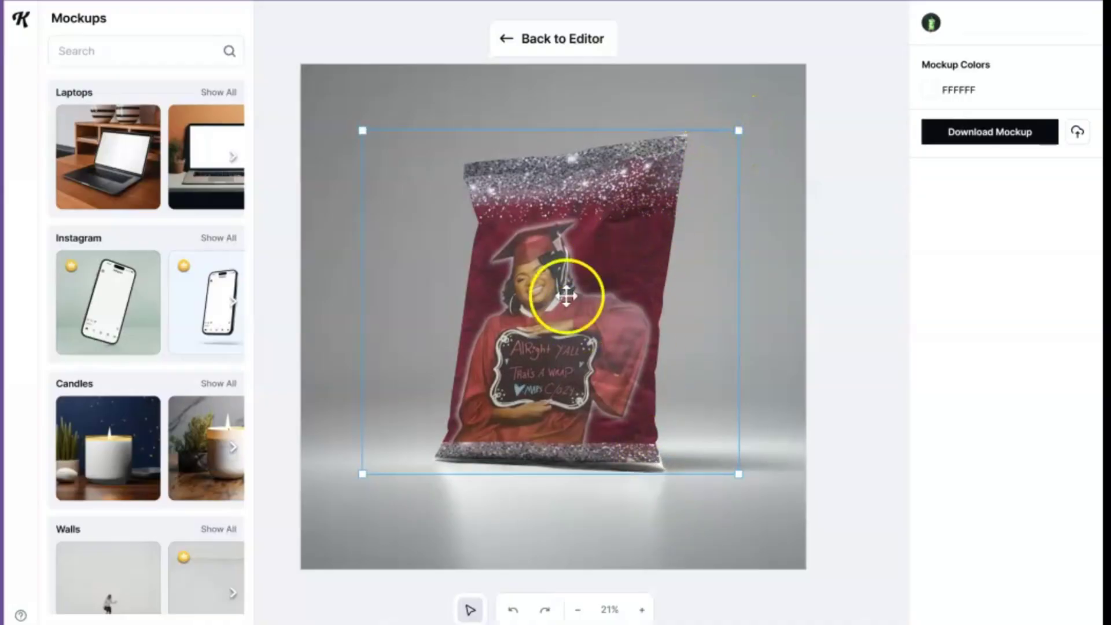
left_click_drag(741, 131, 712, 161)
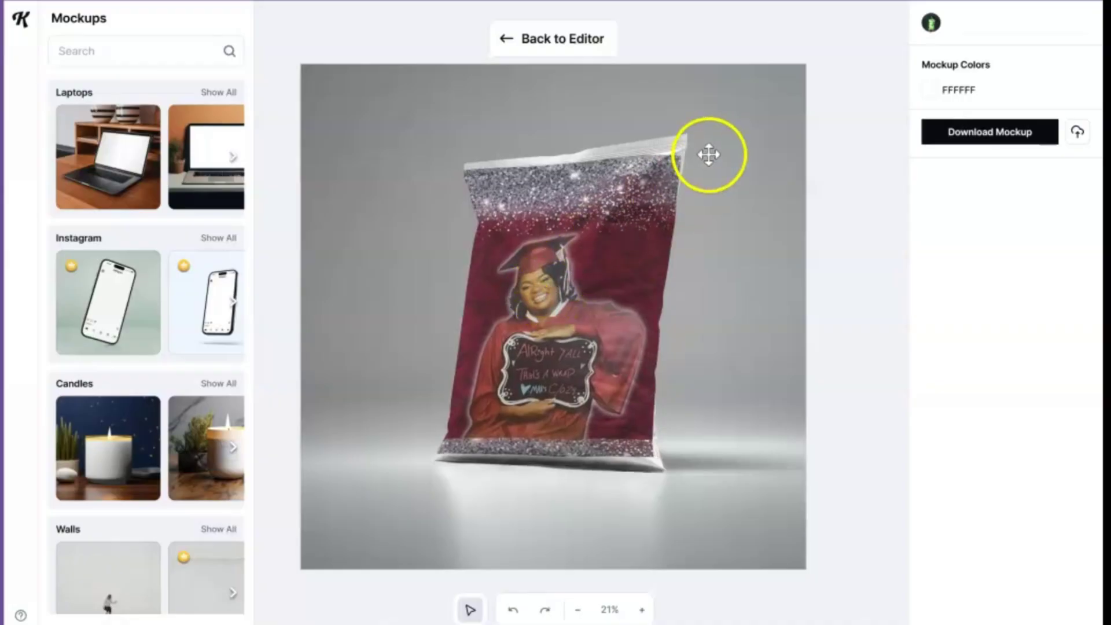
Step: Shrink the design further and centre it on the bag, leaving a margin of bag around all sides
left_click(649, 232)
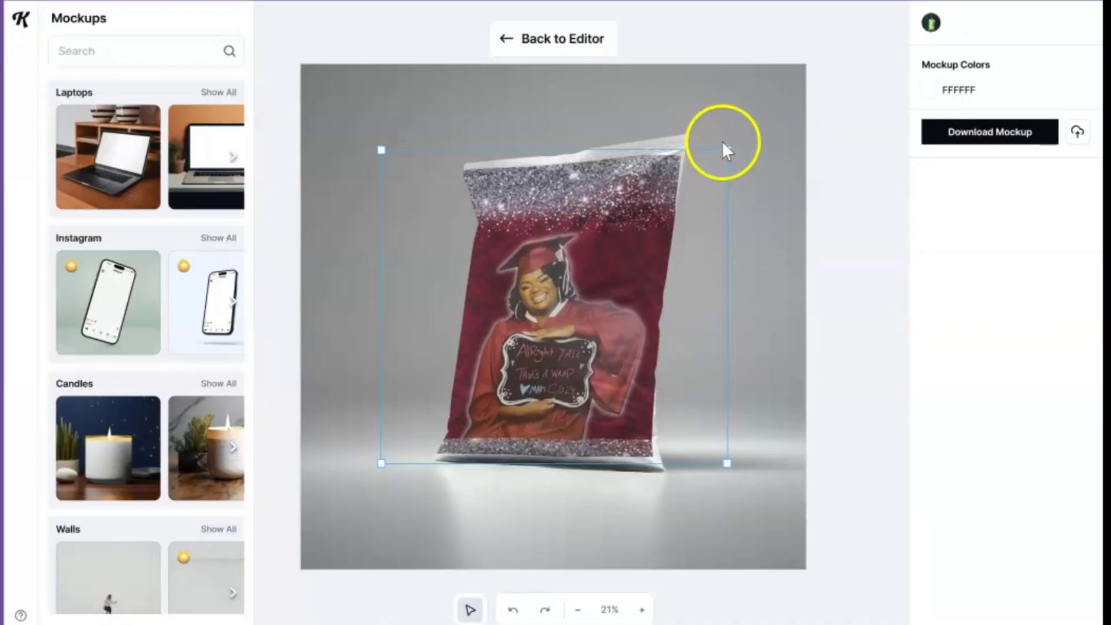
left_click_drag(727, 152, 665, 228)
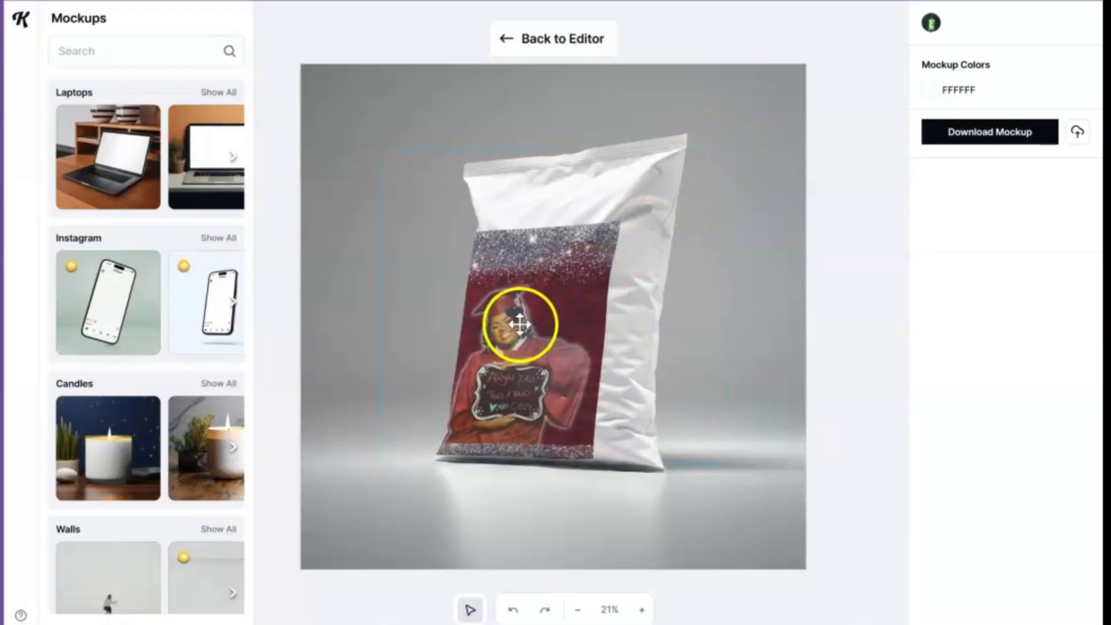
mouse_move(556, 301)
left_mouse_down()
mouse_move(588, 272)
mouse_move(556, 303)
left_mouse_up()
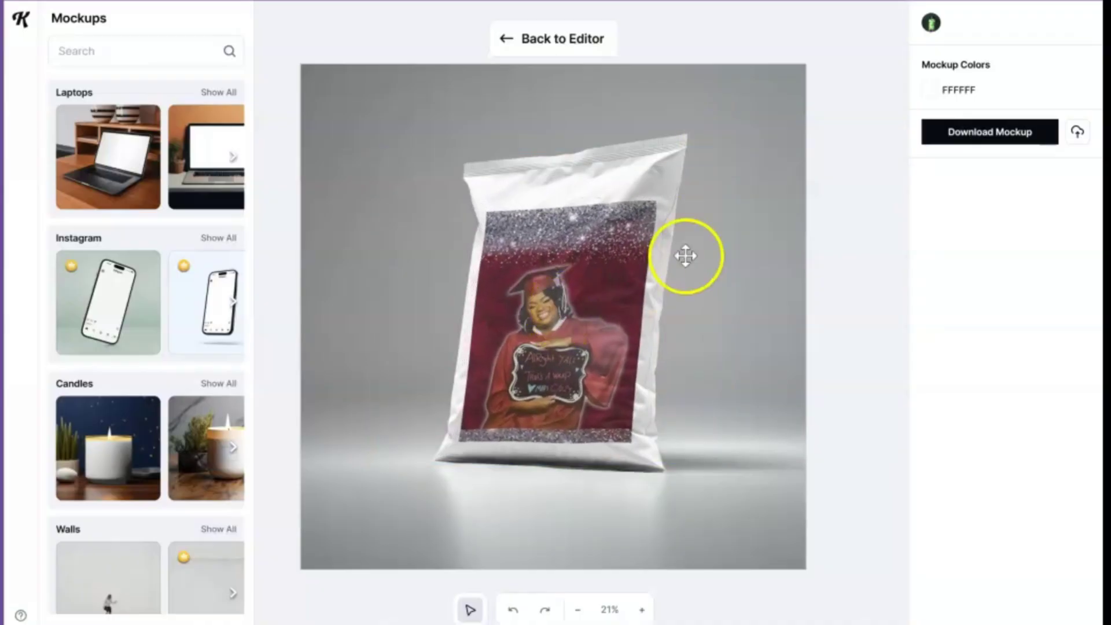
Step: Set the mockup colour of the bag to dark red 521313
left_click(935, 97)
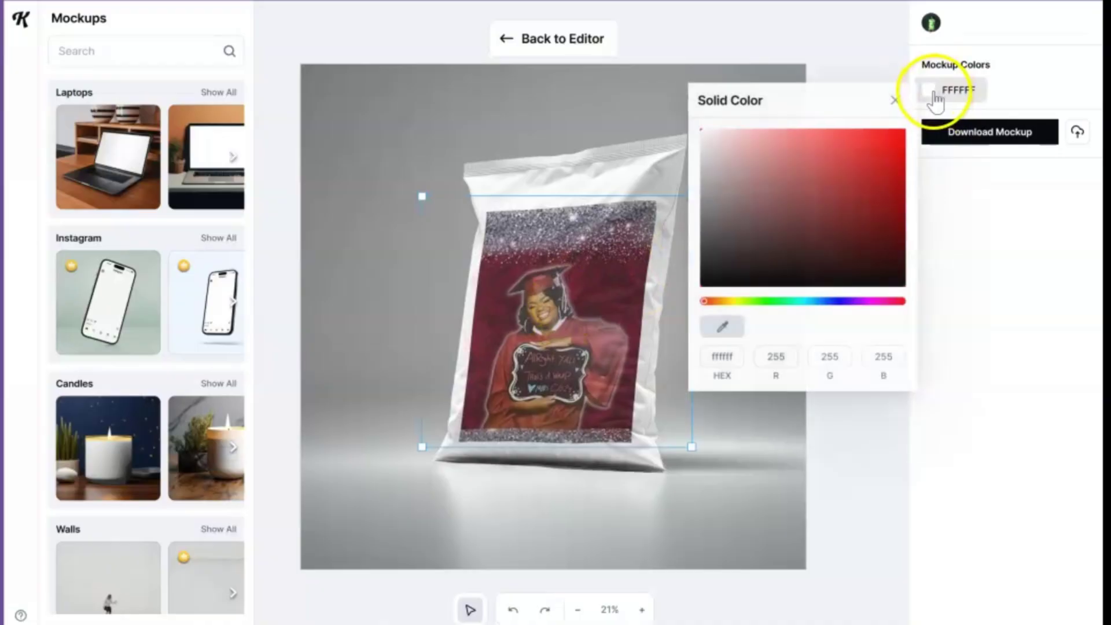
left_click(802, 262)
left_click_drag(802, 262, 858, 236)
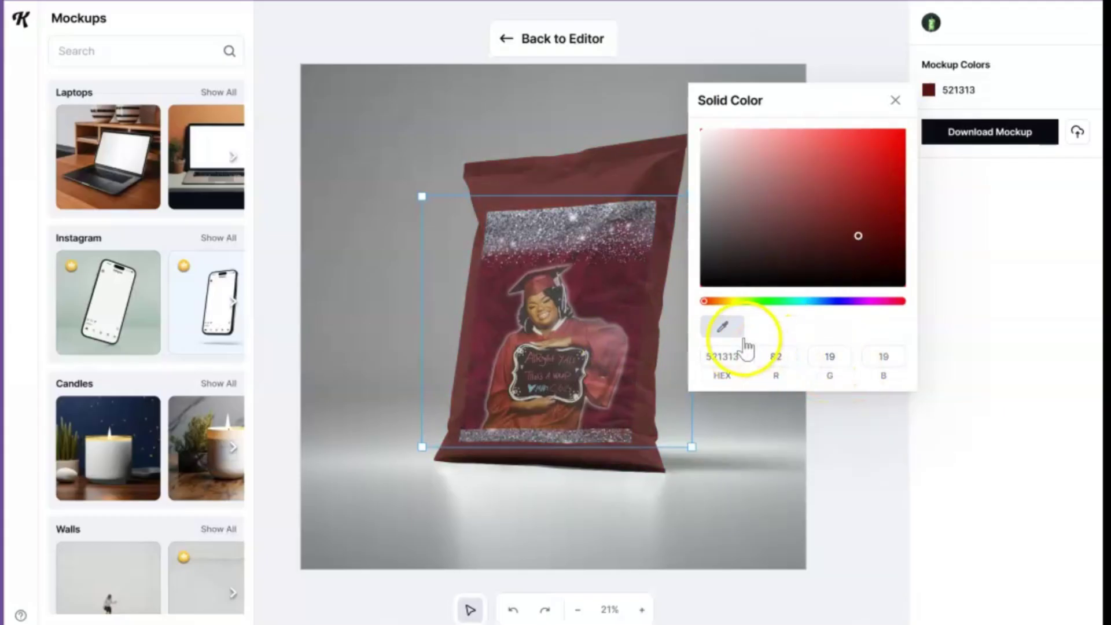
Step: Sample the bag's mockup colour from the design with the eyedropper, darken it, and resample the burgundy background as 502932
left_click(713, 324)
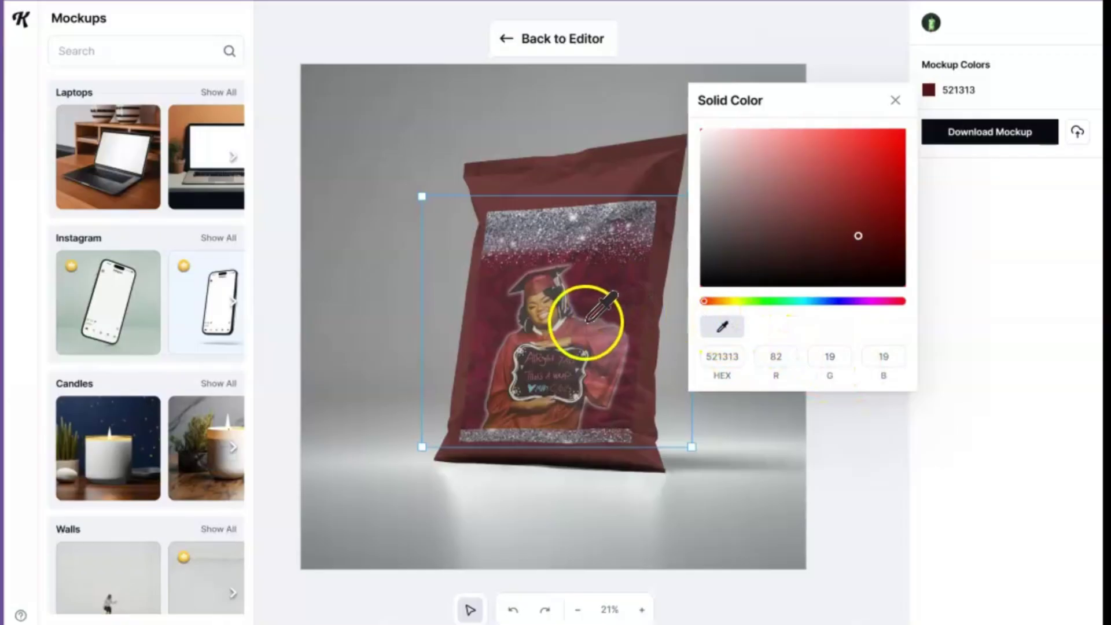
left_click(567, 328)
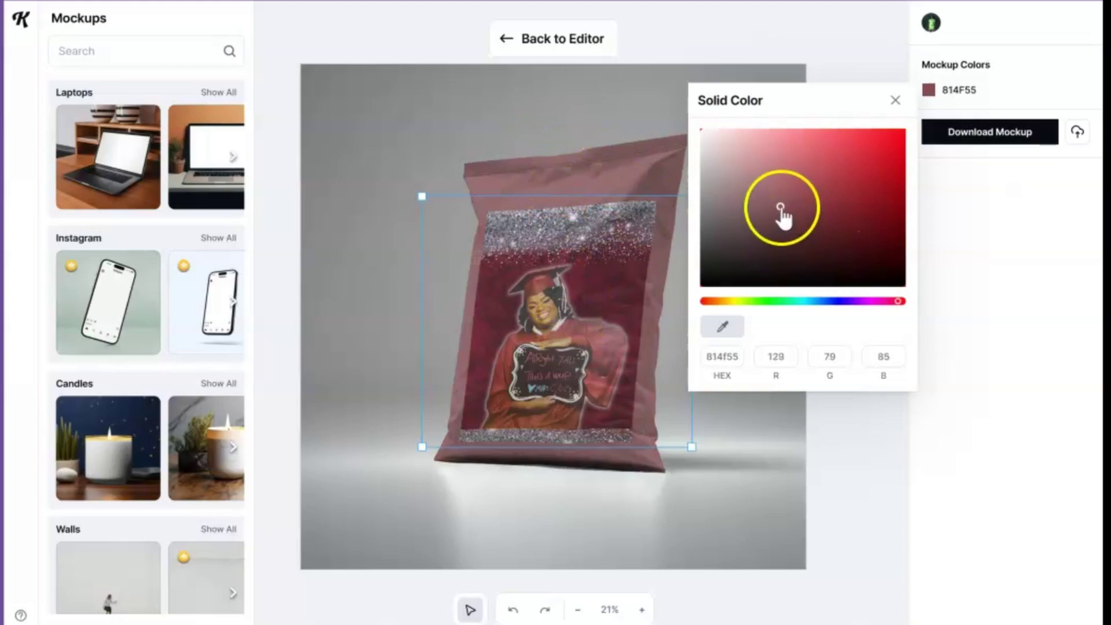
left_click_drag(787, 209, 817, 244)
left_click(722, 327)
left_click(618, 302)
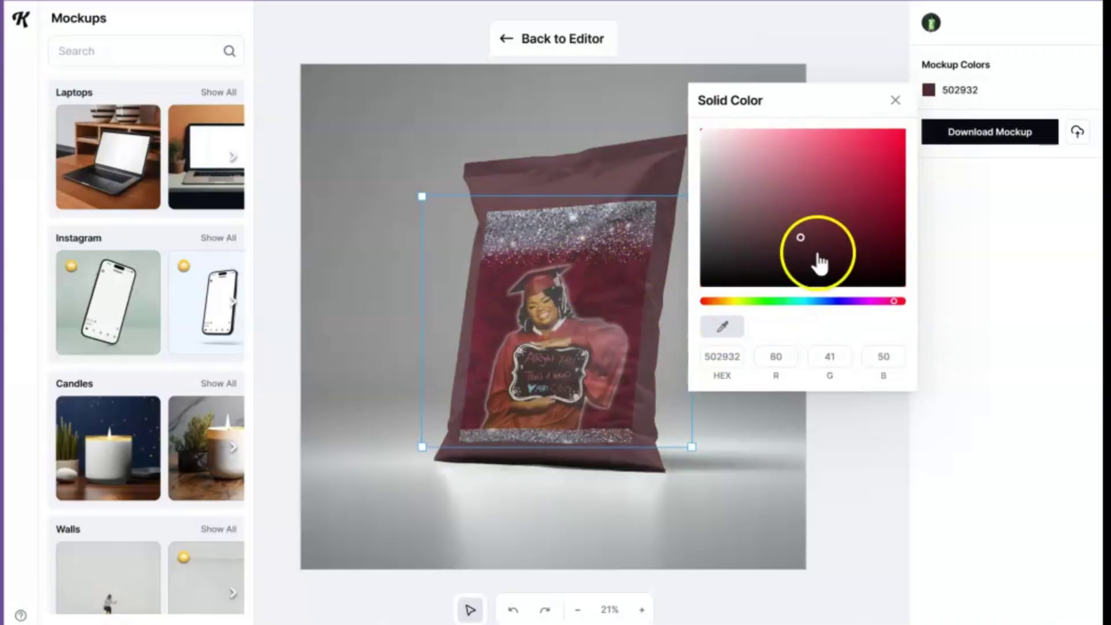
Step: Adjust the bag's mockup colour to crimson A91437 and close the colour picker
mouse_move(802, 243)
left_mouse_down()
mouse_move(860, 224)
mouse_move(873, 162)
mouse_move(848, 246)
mouse_move(822, 243)
left_mouse_up()
left_click_drag(859, 295, 880, 182)
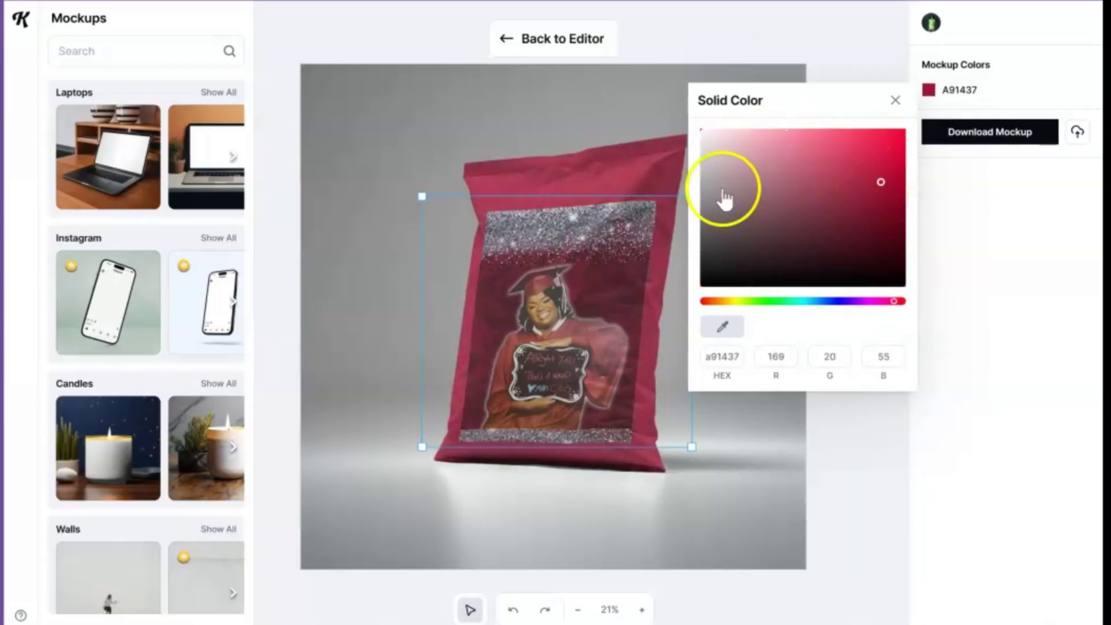
left_click(895, 101)
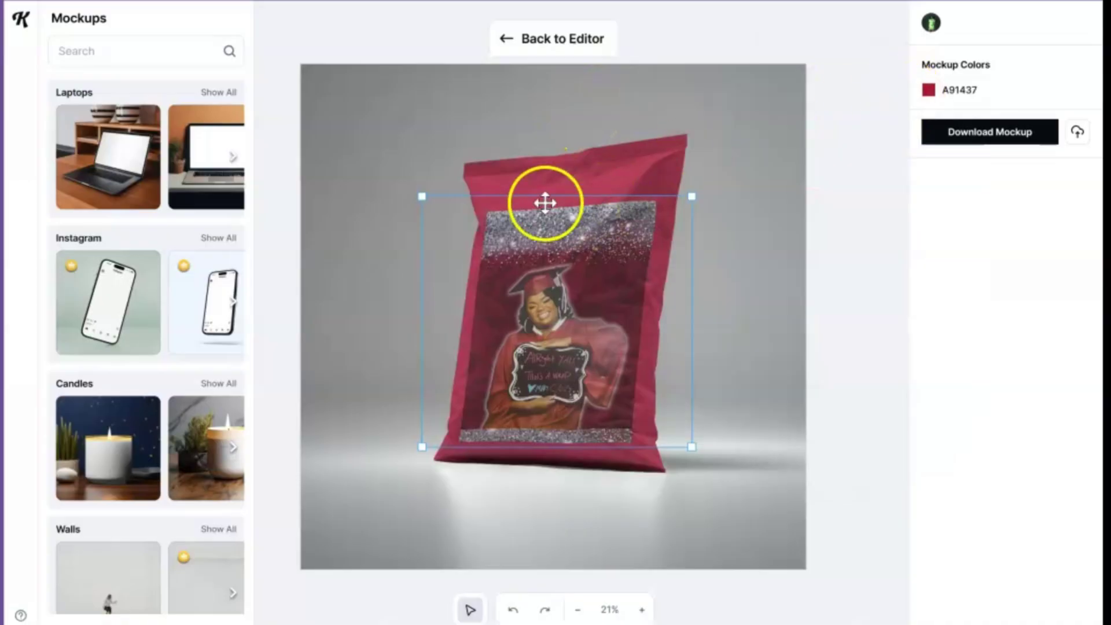
Step: Enlarge the front design until it covers the whole bag, and download the mockup
left_click_drag(421, 197, 354, 118)
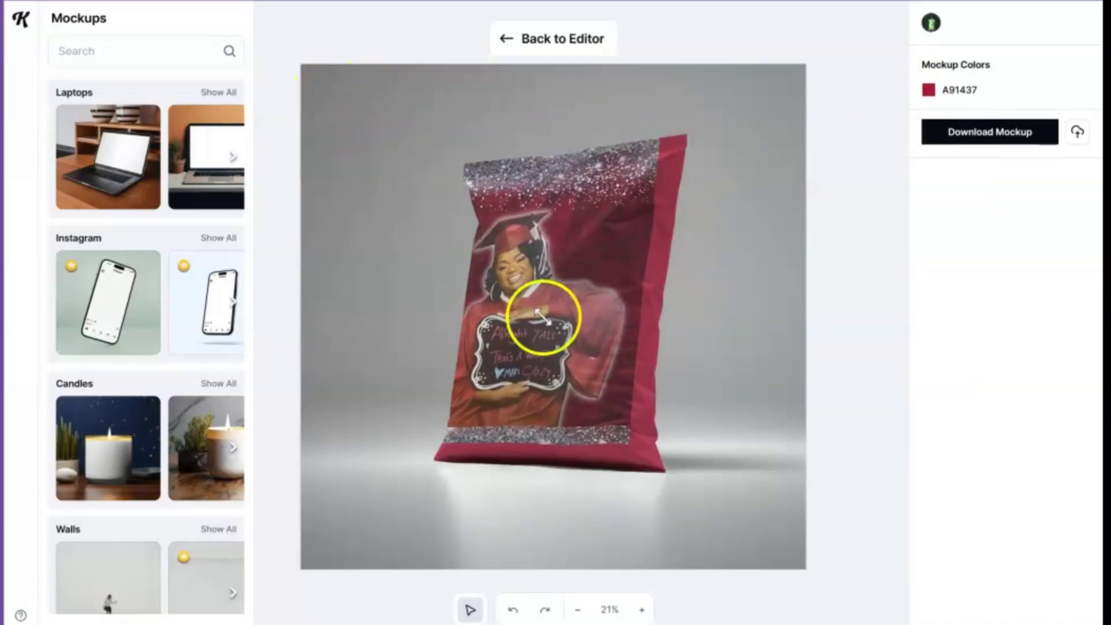
left_click(628, 436)
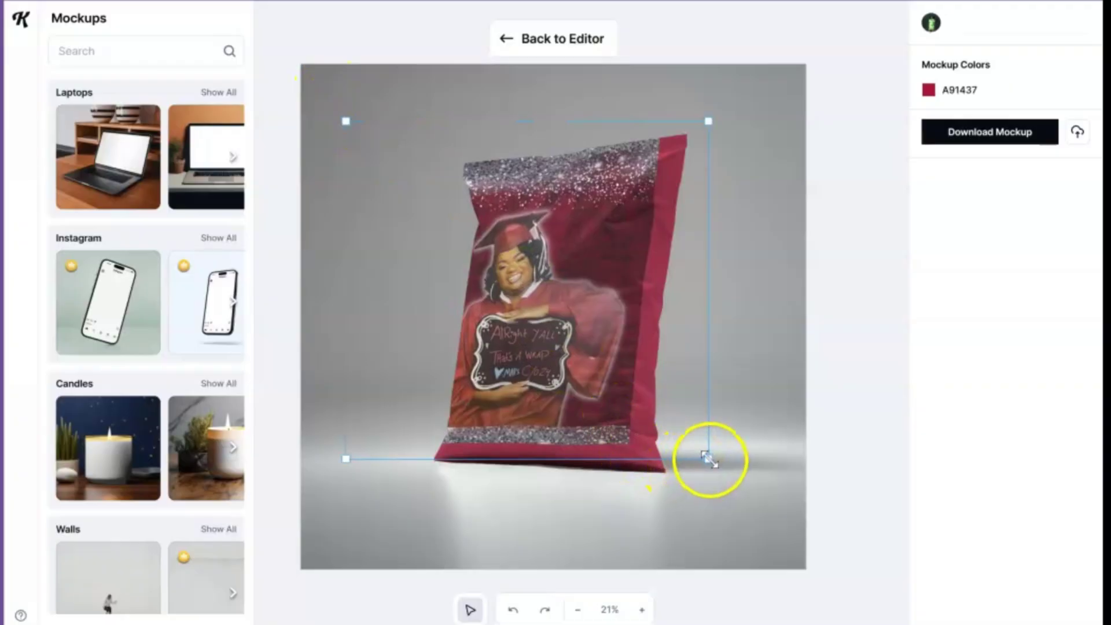
left_click_drag(723, 476, 729, 484)
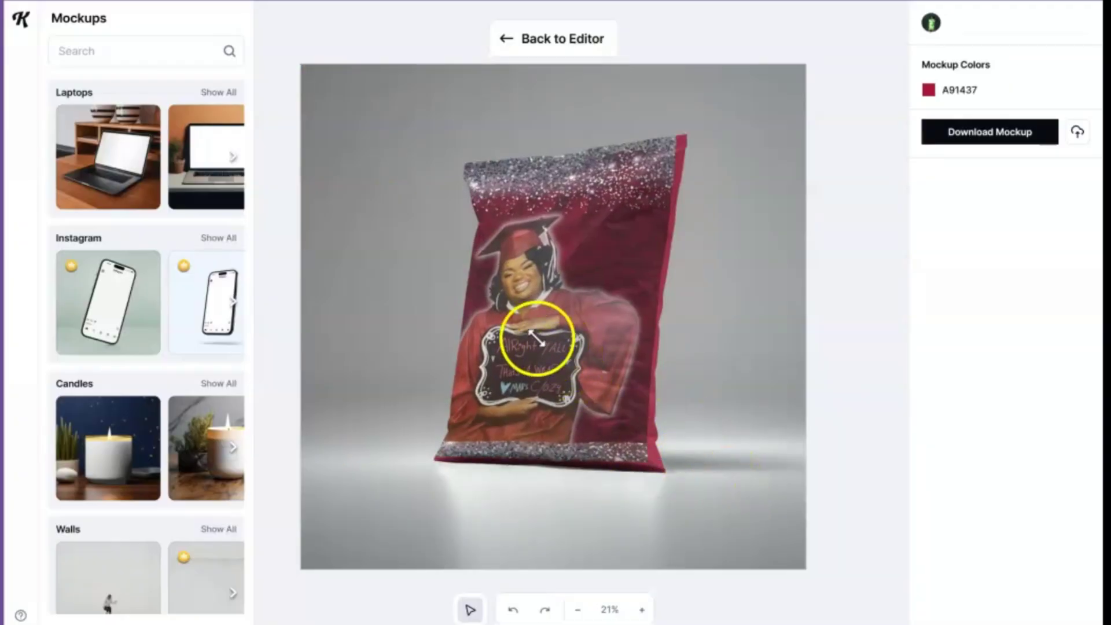
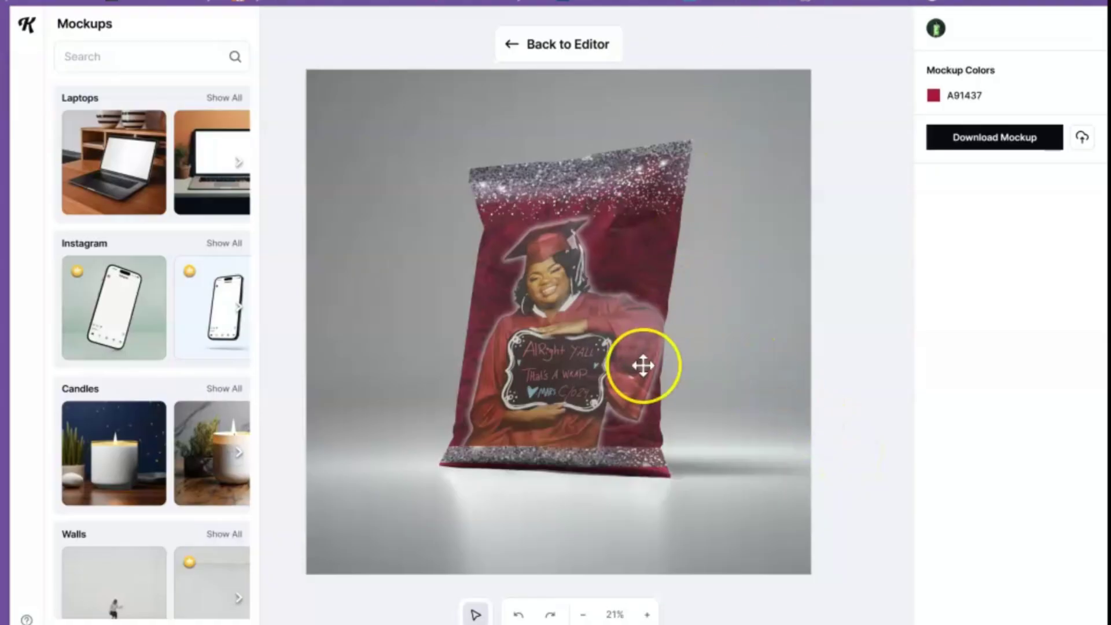
left_click(1019, 146)
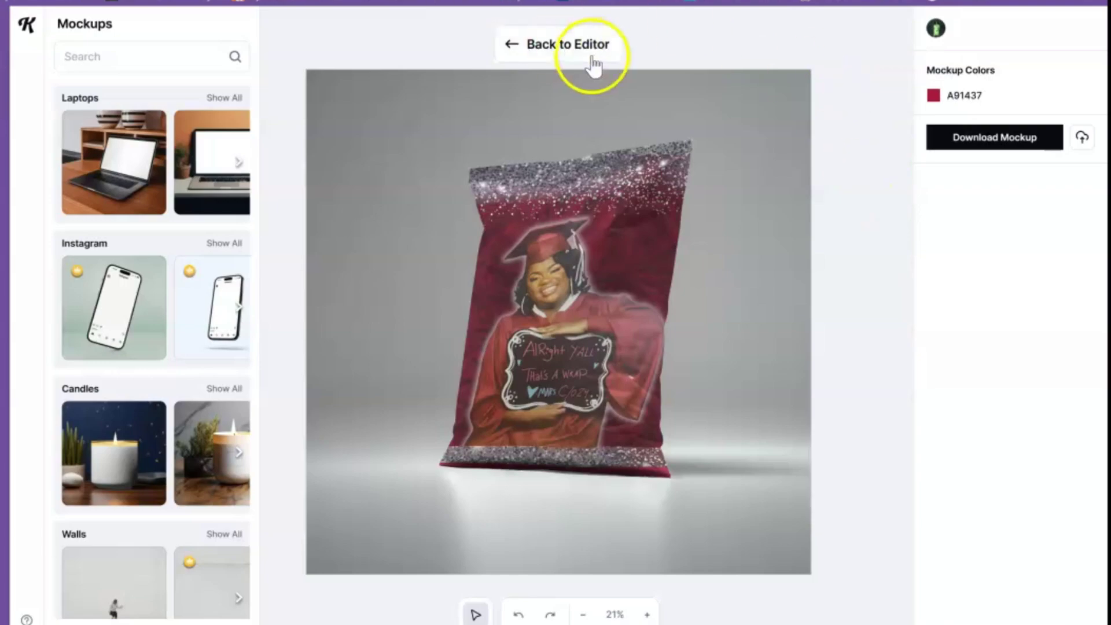
Step: Return to the editor and recrop the wrapper image to only the Graduate Facts panel, about 468 px wide and 1160 px high
left_click(549, 57)
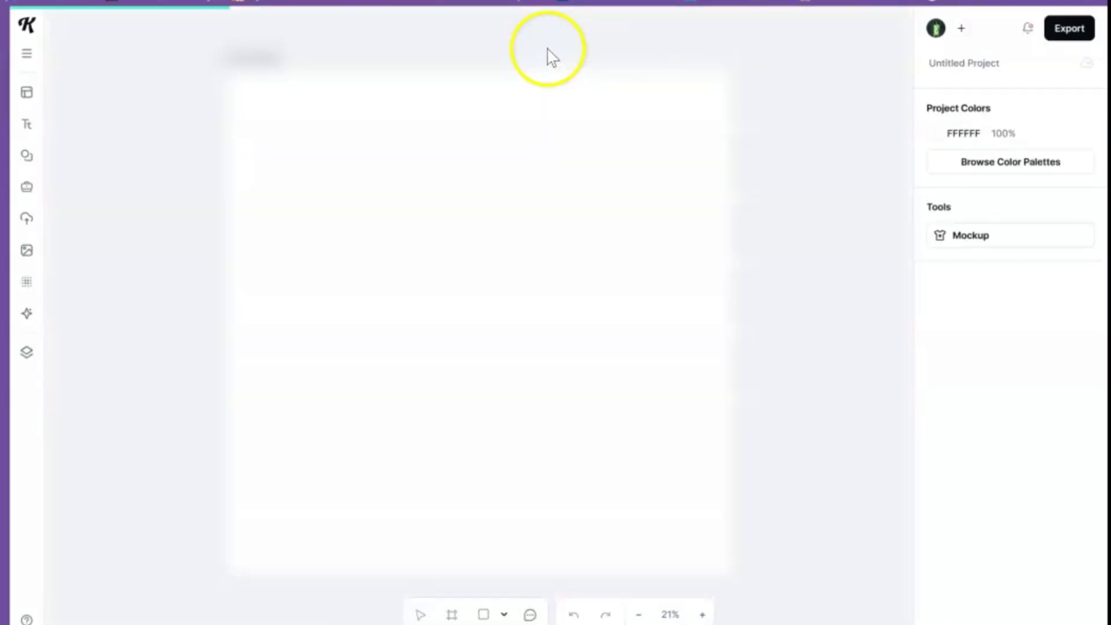
left_click(503, 376)
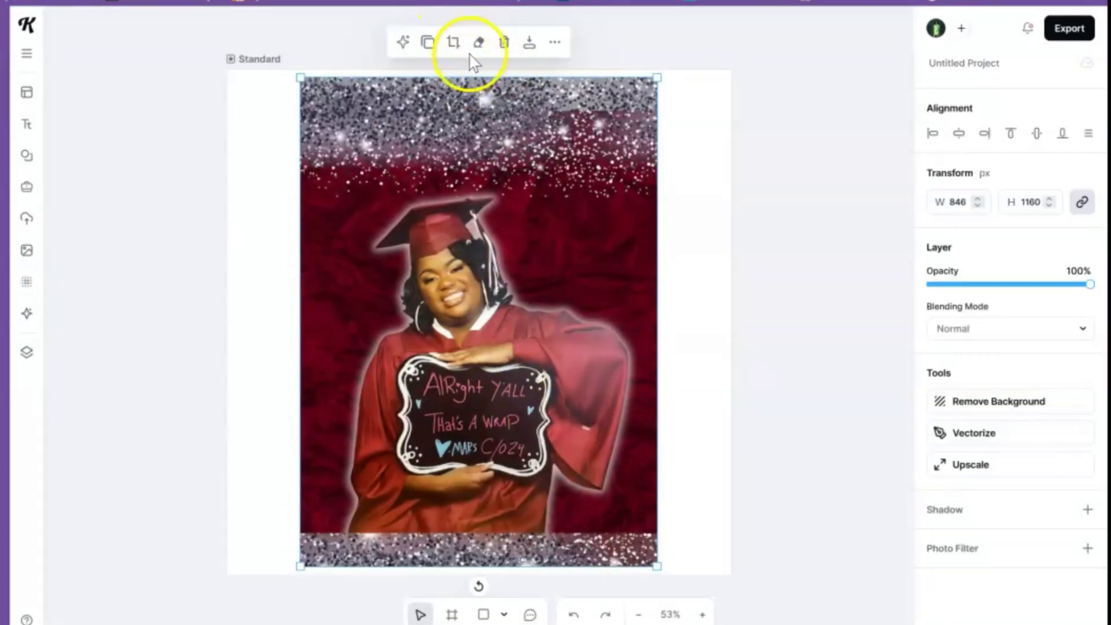
left_click(453, 42)
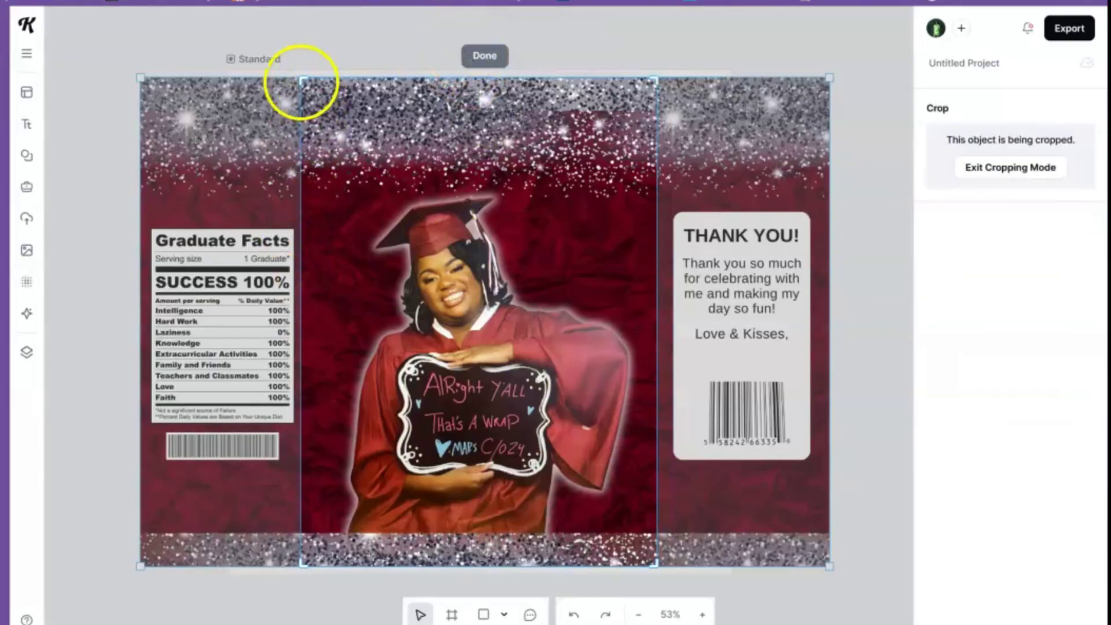
left_click_drag(301, 82, 123, 49)
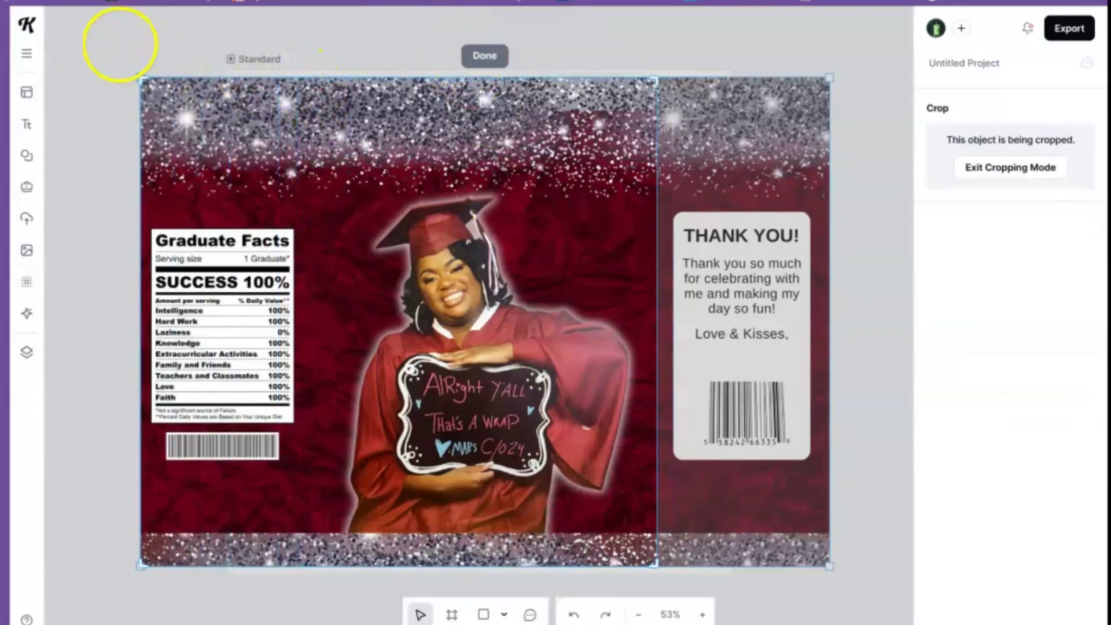
left_click_drag(661, 81, 339, 56)
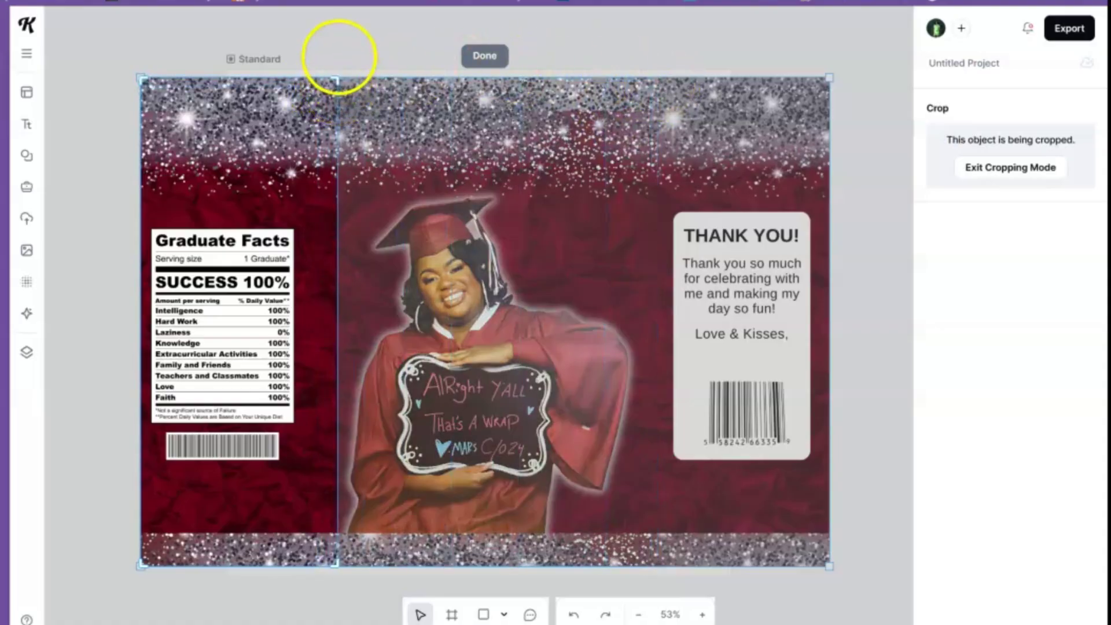
left_click(486, 56)
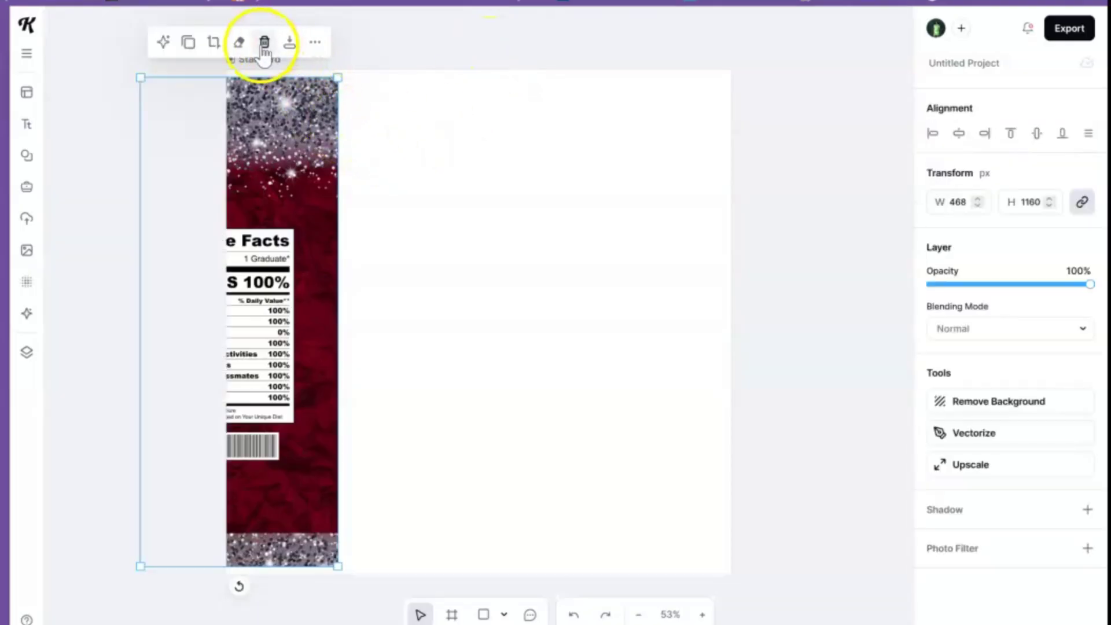
left_click(210, 43)
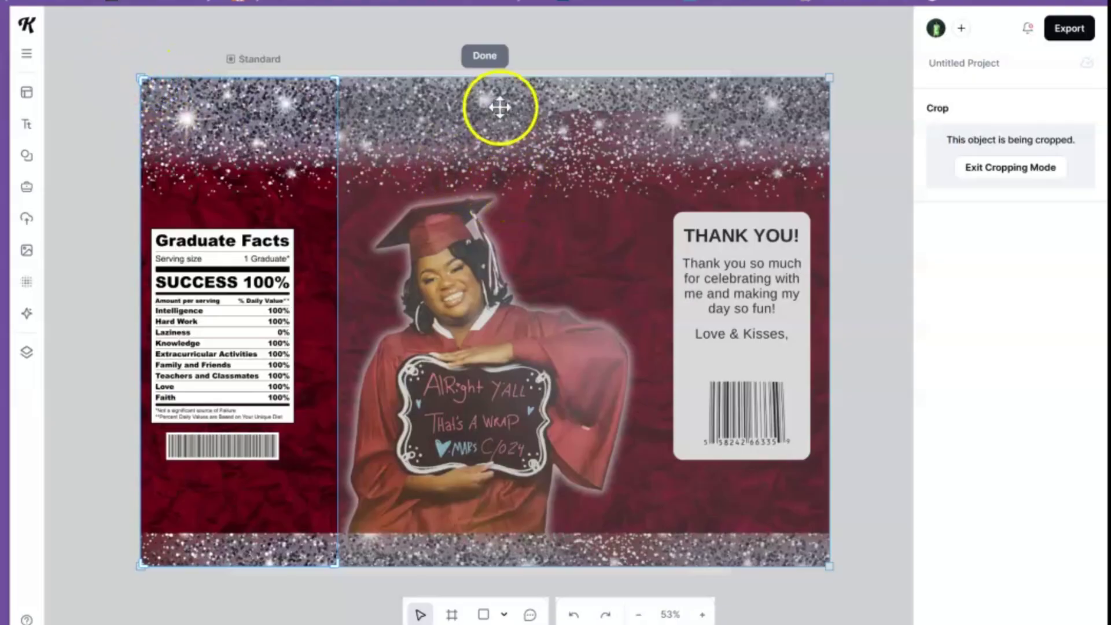
left_click(486, 58)
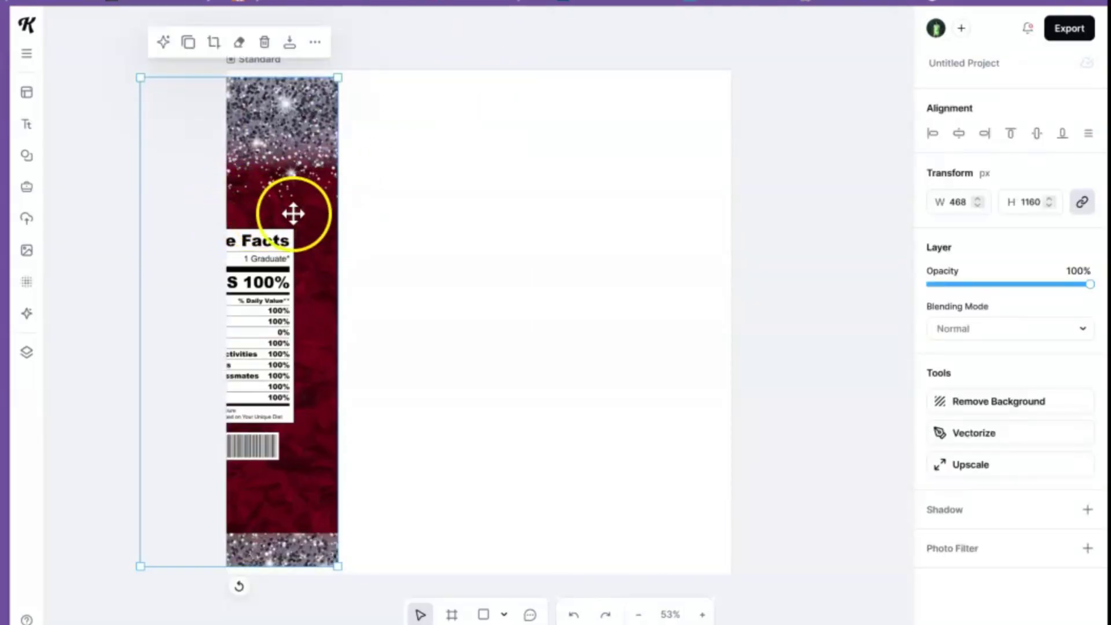
Step: Move the Graduate Facts panel fully onto the artboard, and place a duplicate of it to its right
left_click_drag(293, 215, 359, 207)
left_click(284, 44)
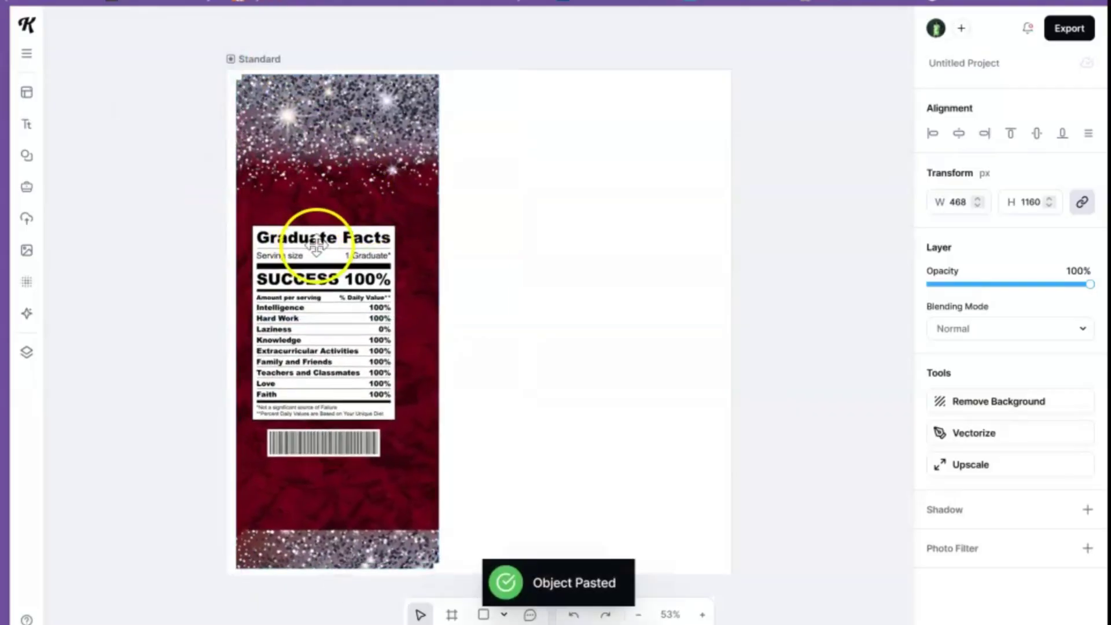
left_click_drag(292, 243, 551, 268)
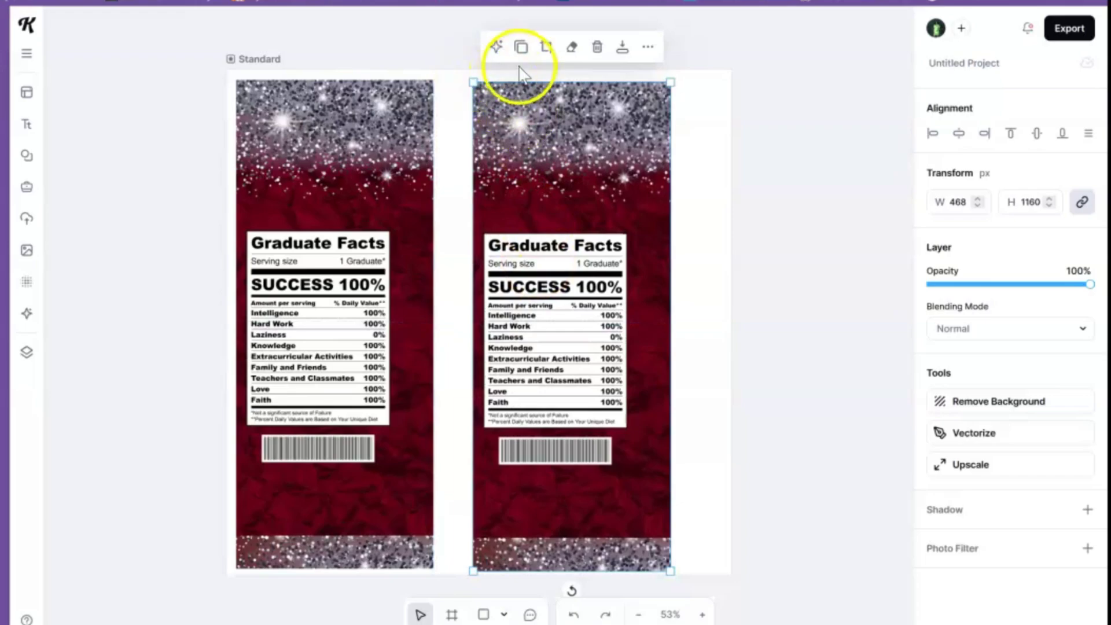
Step: Shift the image inside the duplicate's crop so that it frames the THANK YOU! panel
left_click(547, 49)
left_click_drag(640, 189, 99, 122)
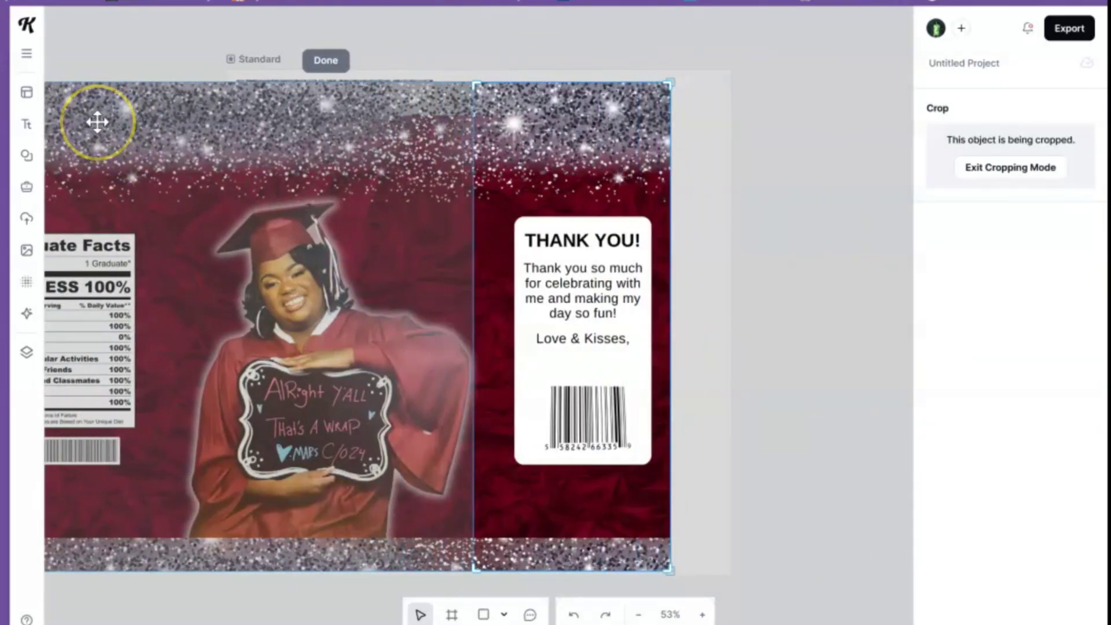
left_click(340, 63)
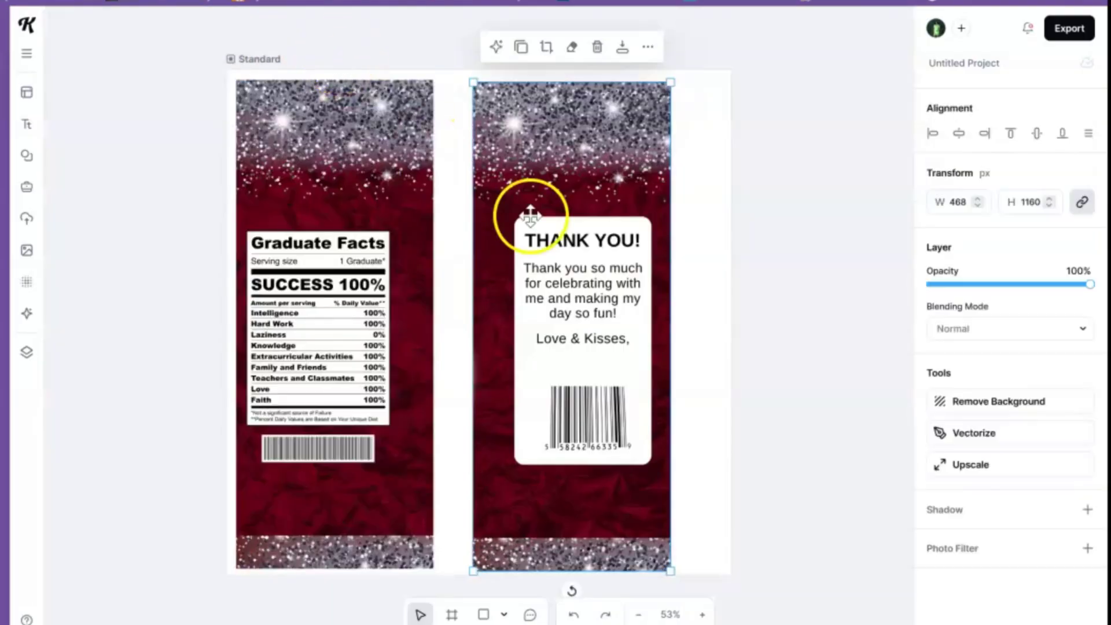
Step: Place the THANK YOU! panel flush against the Graduate Facts panel, with their top and bottom edges aligned
left_click_drag(571, 206, 539, 213)
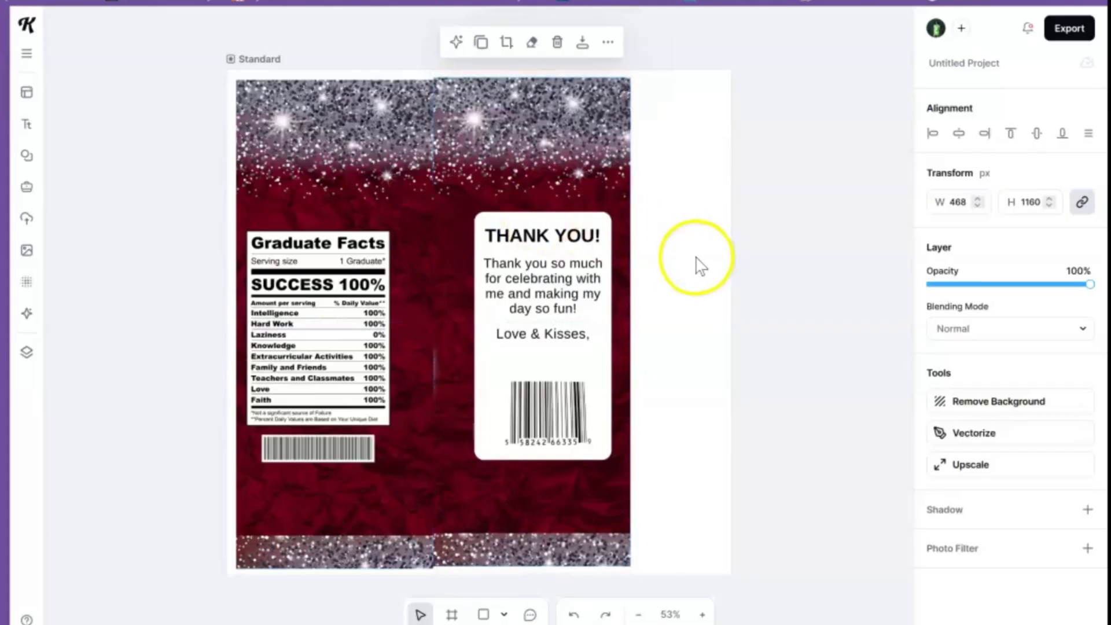
left_click(752, 273)
left_click(588, 218)
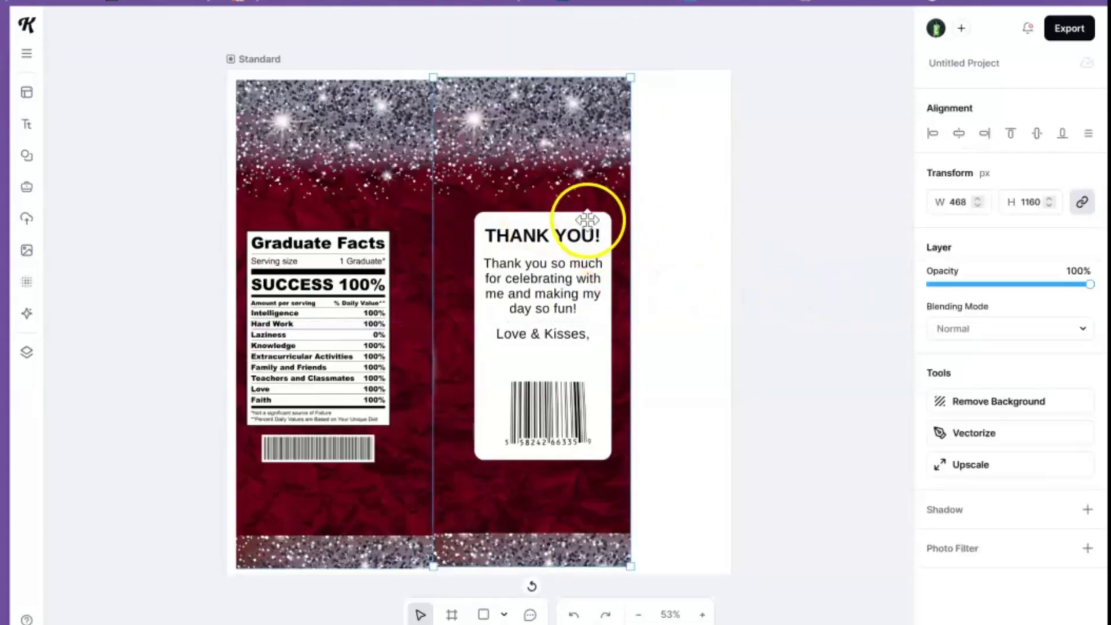
left_click_drag(587, 218, 585, 220)
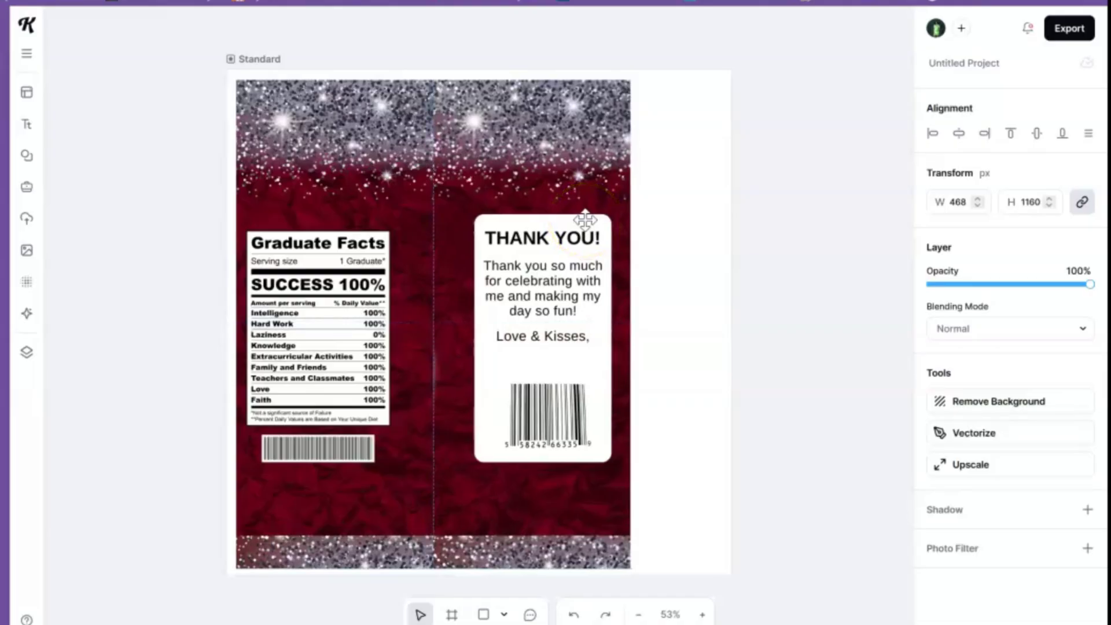
double_click(586, 219)
left_click(834, 273)
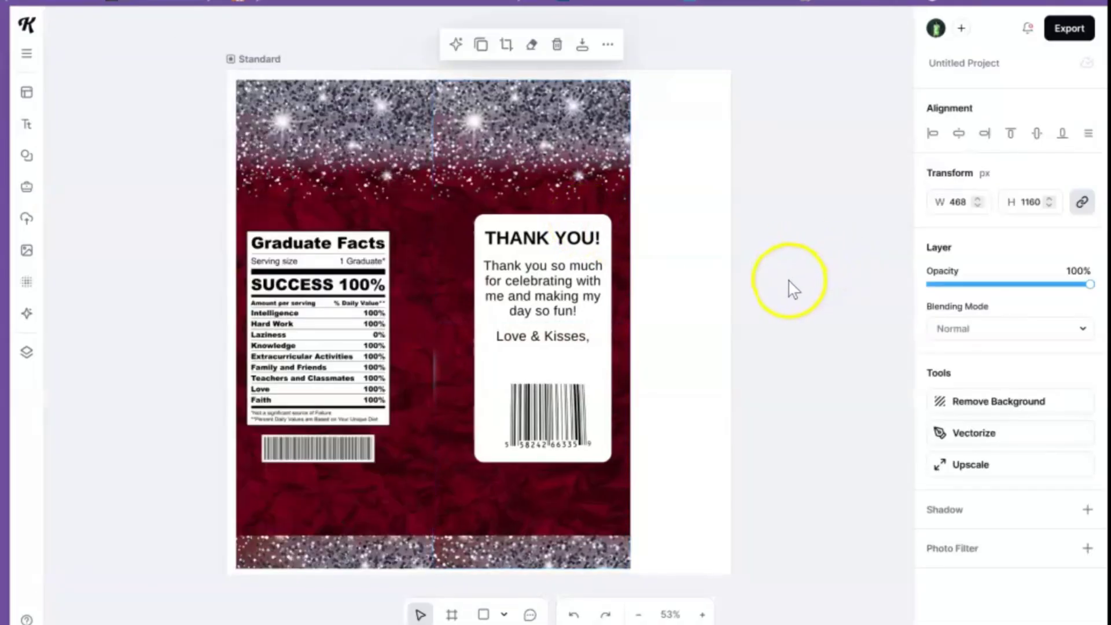
left_click(789, 289)
Step: Select both back panels and move them together to the horizontal centre of the artboard
left_click_drag(174, 89, 619, 536)
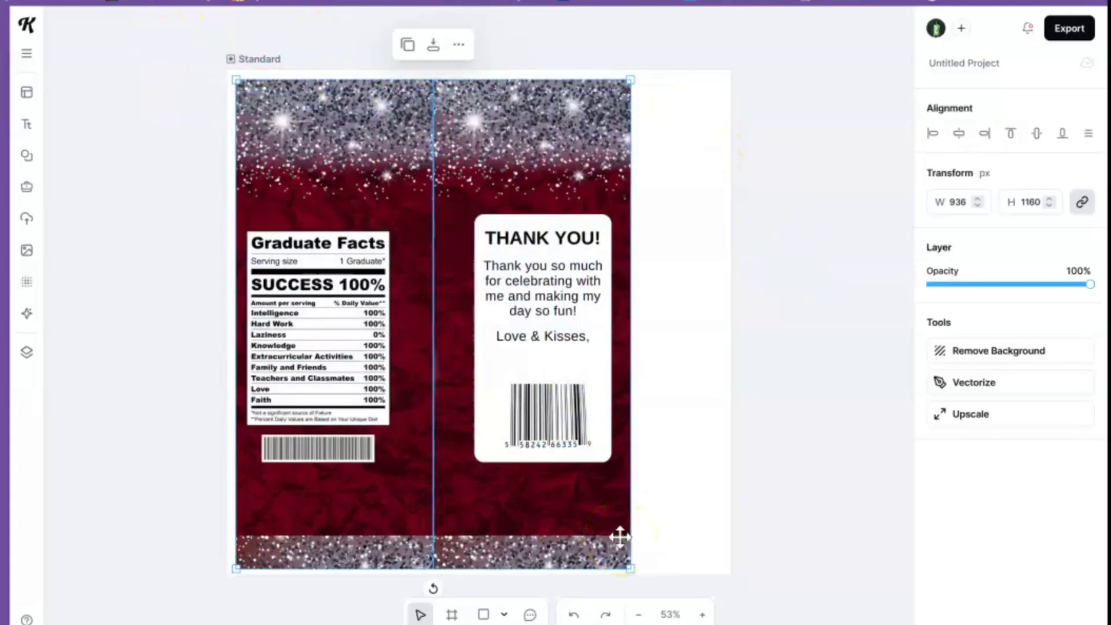
mouse_move(498, 374)
left_mouse_down()
mouse_move(538, 412)
mouse_move(496, 372)
mouse_move(493, 354)
left_mouse_up()
left_click(713, 313)
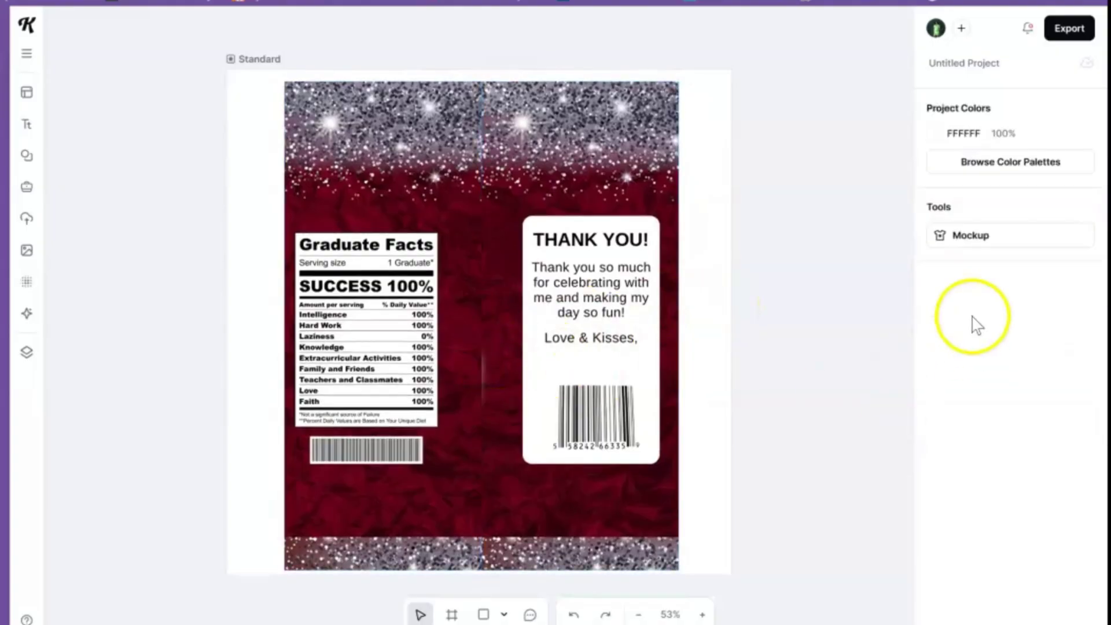
Step: Show the combined back panels on the bag mockup, sized and positioned to cover the whole bag, and download the mockup
left_click(978, 248)
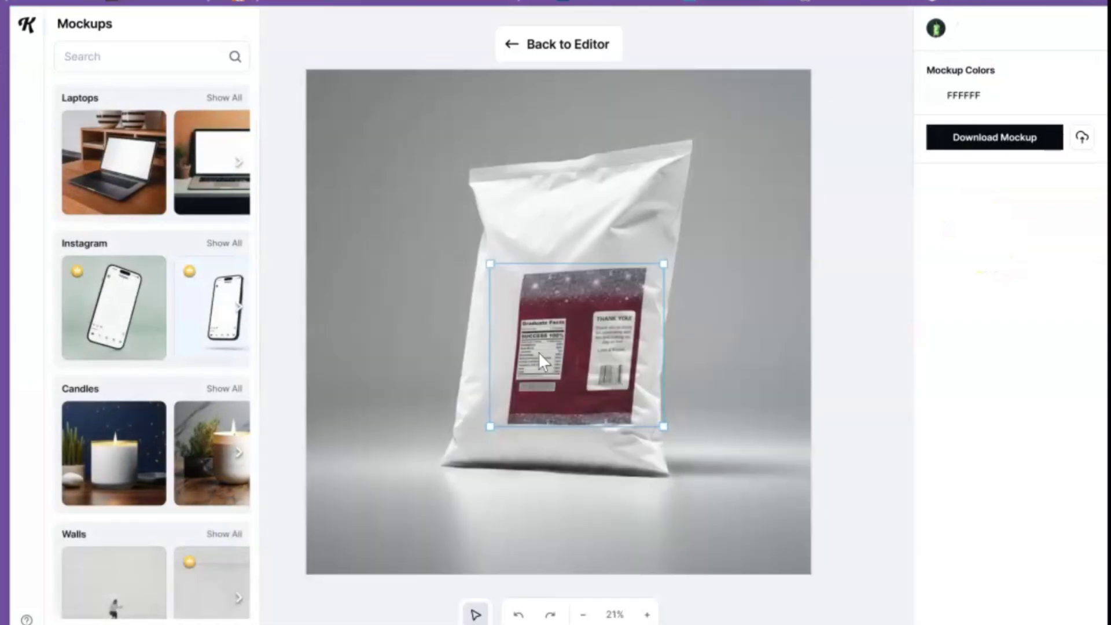
left_click_drag(558, 340, 523, 284)
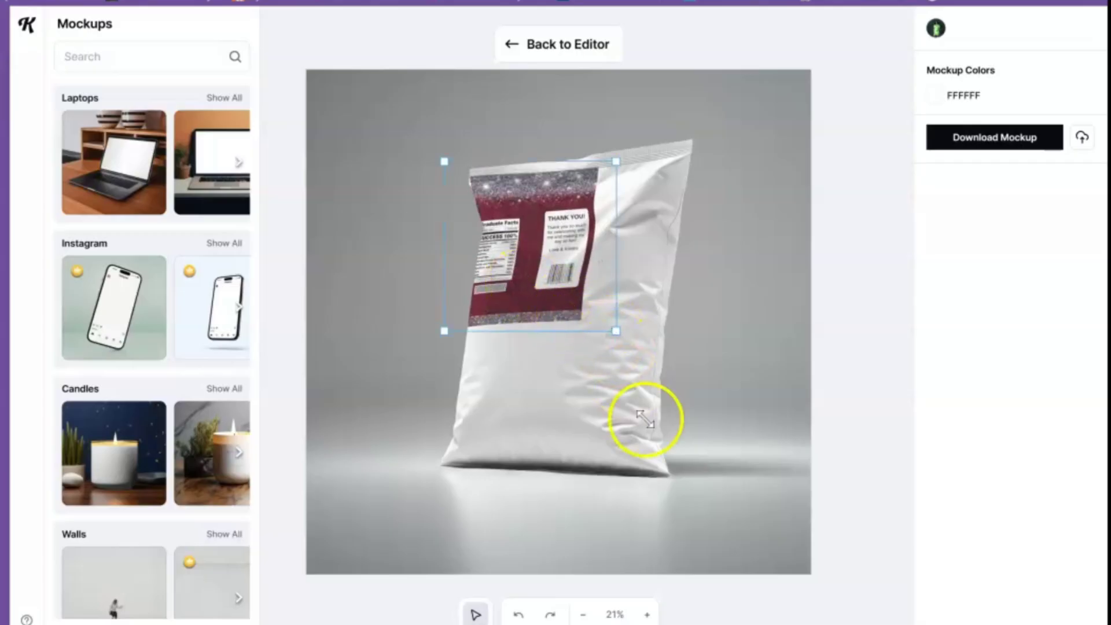
left_click_drag(645, 418, 724, 528)
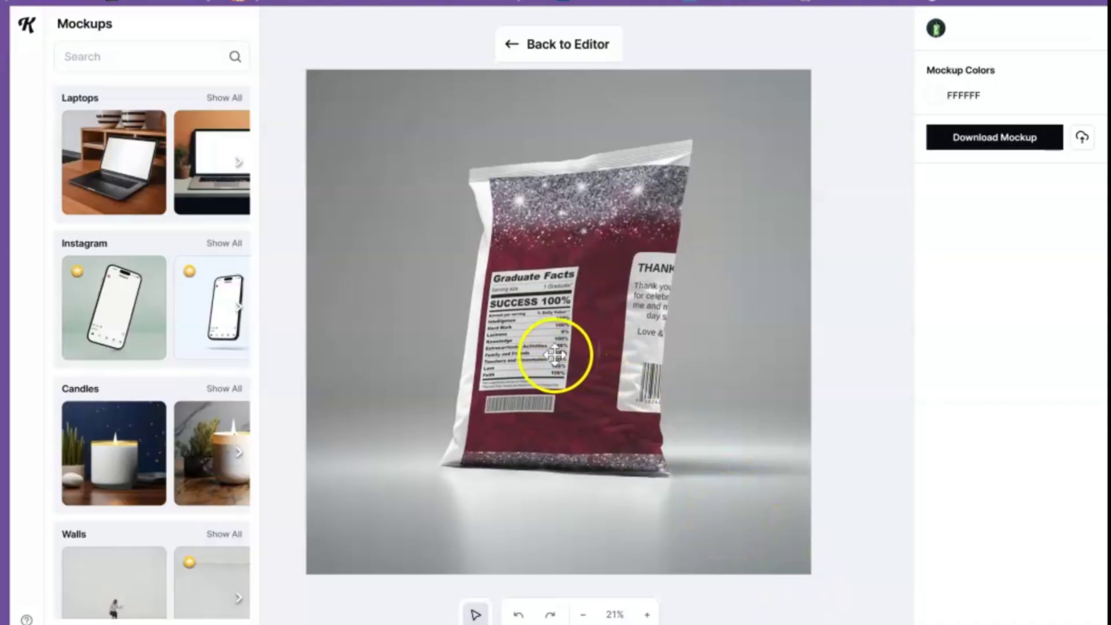
mouse_move(554, 355)
left_mouse_down()
mouse_move(536, 332)
mouse_move(539, 369)
left_mouse_up()
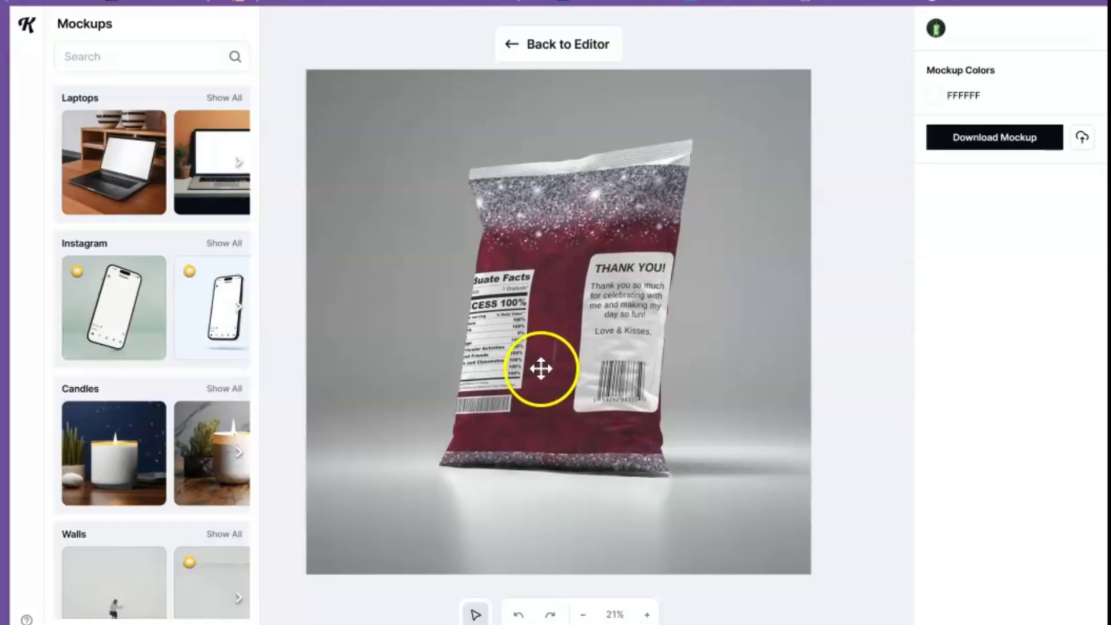
left_click(671, 180)
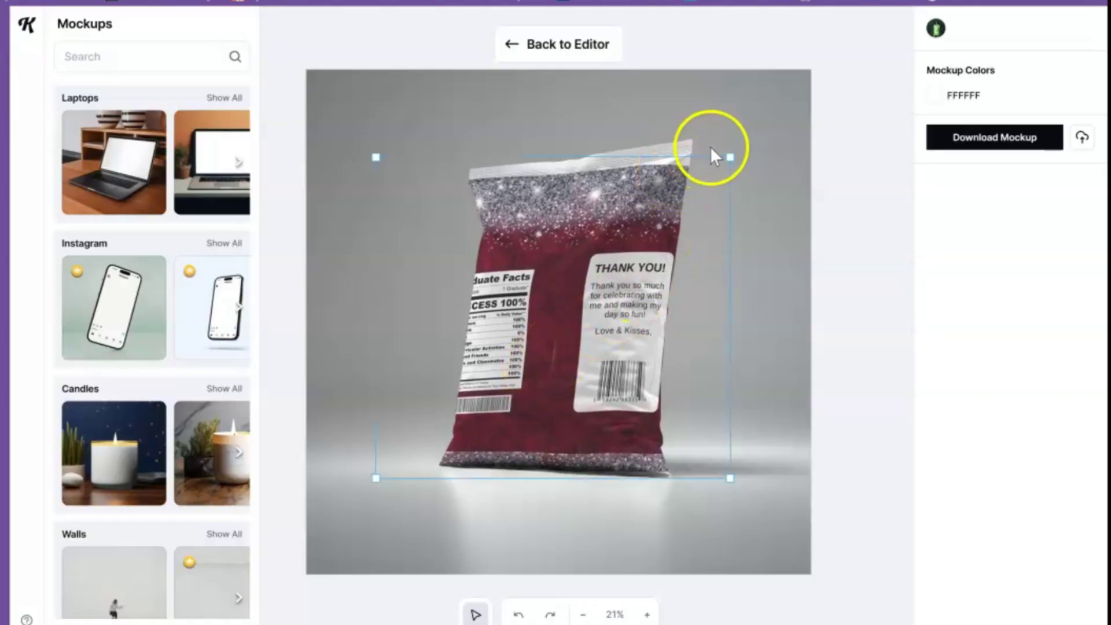
left_click_drag(730, 156, 725, 98)
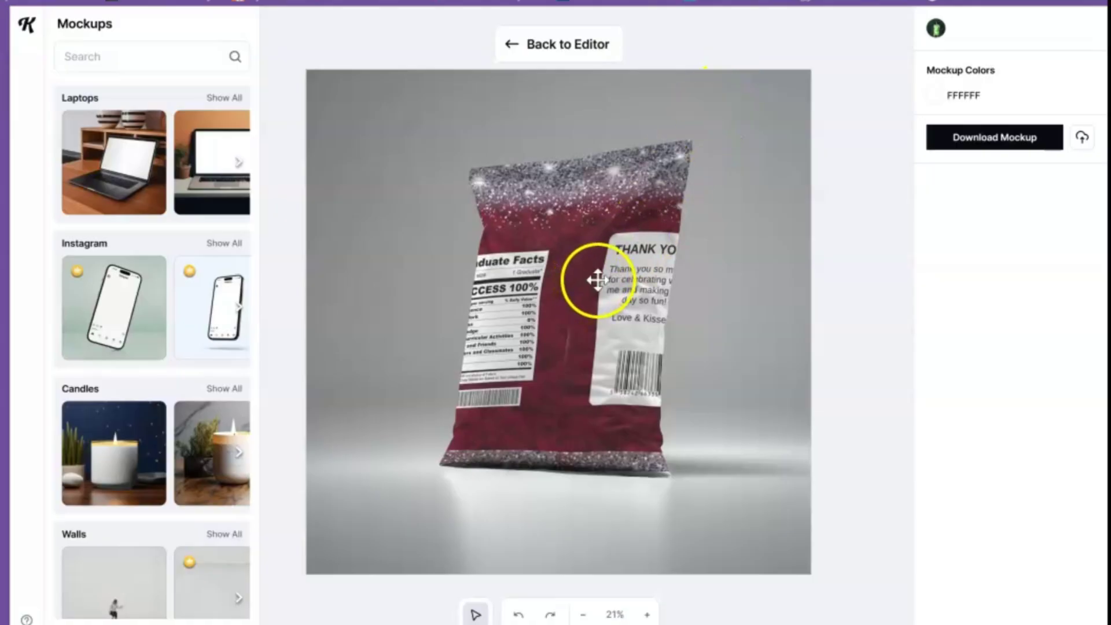
mouse_move(604, 282)
left_mouse_down()
mouse_move(618, 290)
mouse_move(607, 285)
left_mouse_up()
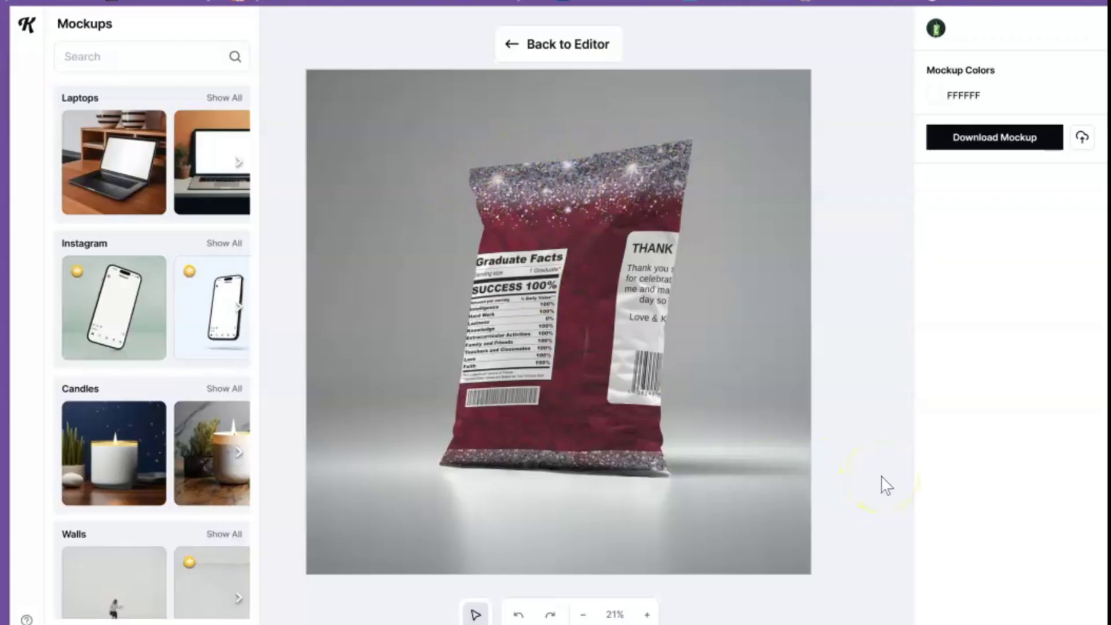
left_click(1016, 141)
Step: Return to the editor, separate the two back panels, and delete the THANK YOU! panel
left_click(551, 56)
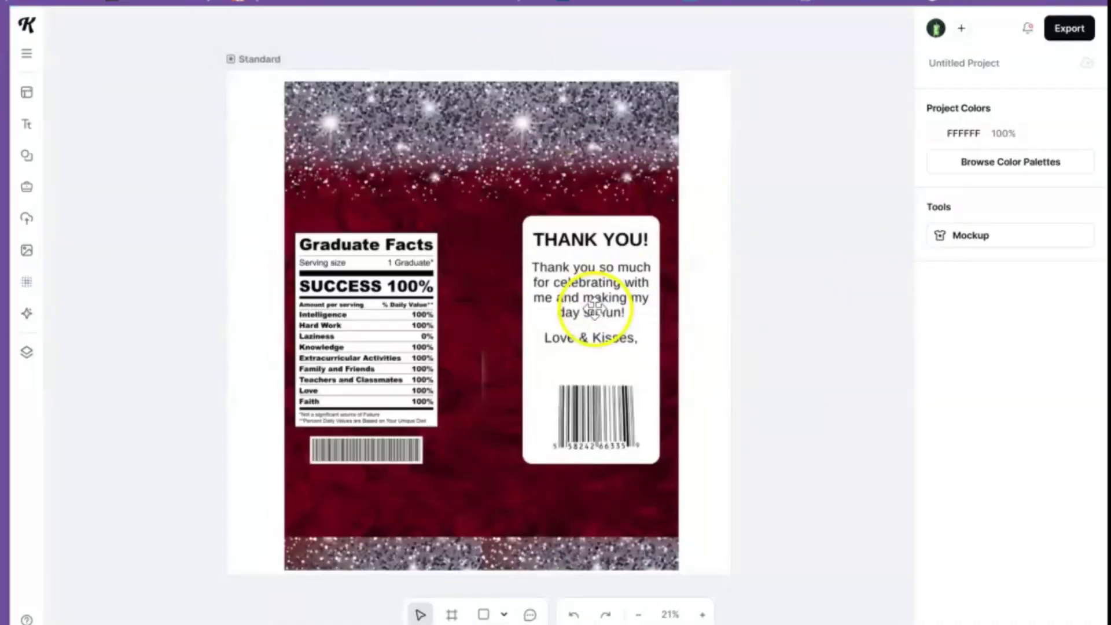
left_click(593, 306)
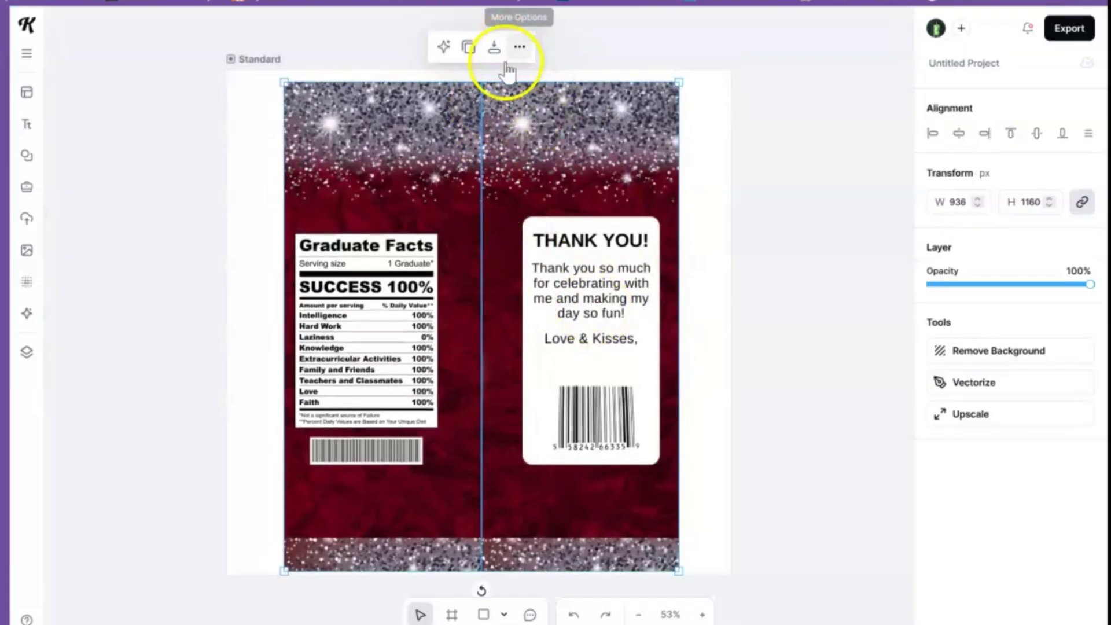
left_click(506, 105)
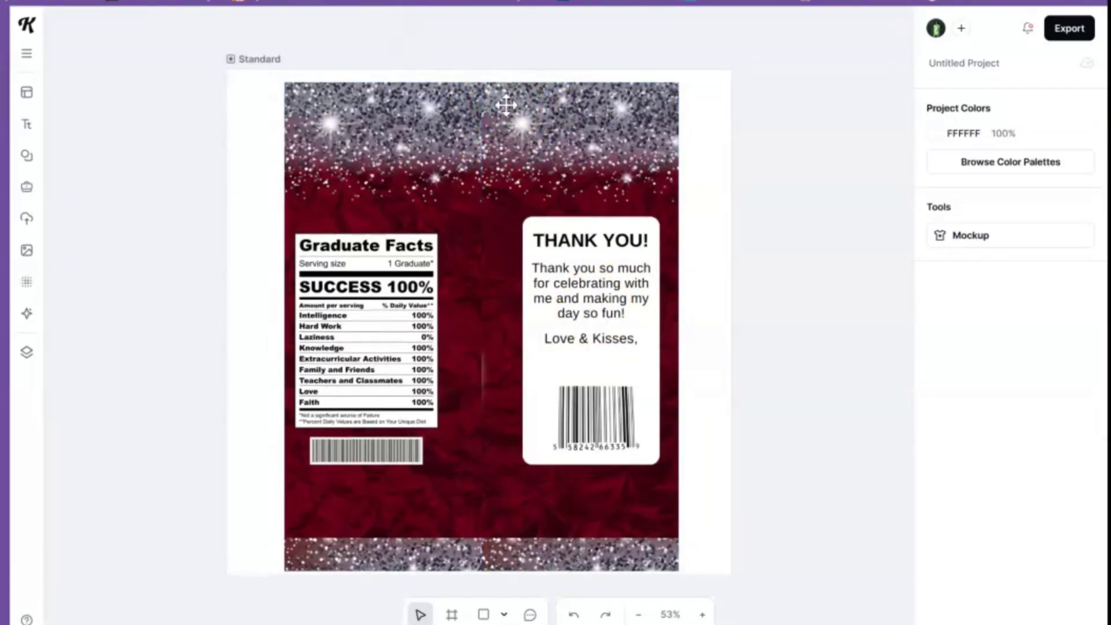
left_click(541, 129)
left_click_drag(541, 129, 558, 141)
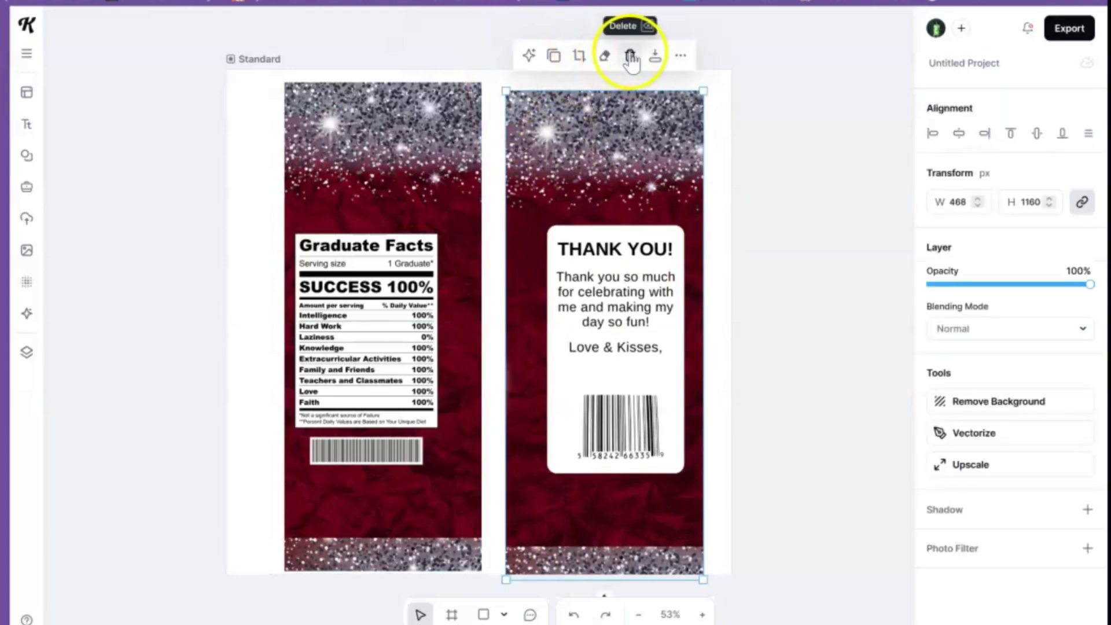
left_click(628, 54)
Step: Recrop the remaining panel to the graduate's photo section without the side panels, and enlarge it to 878 by 1189 px
left_click(317, 215)
left_click(359, 49)
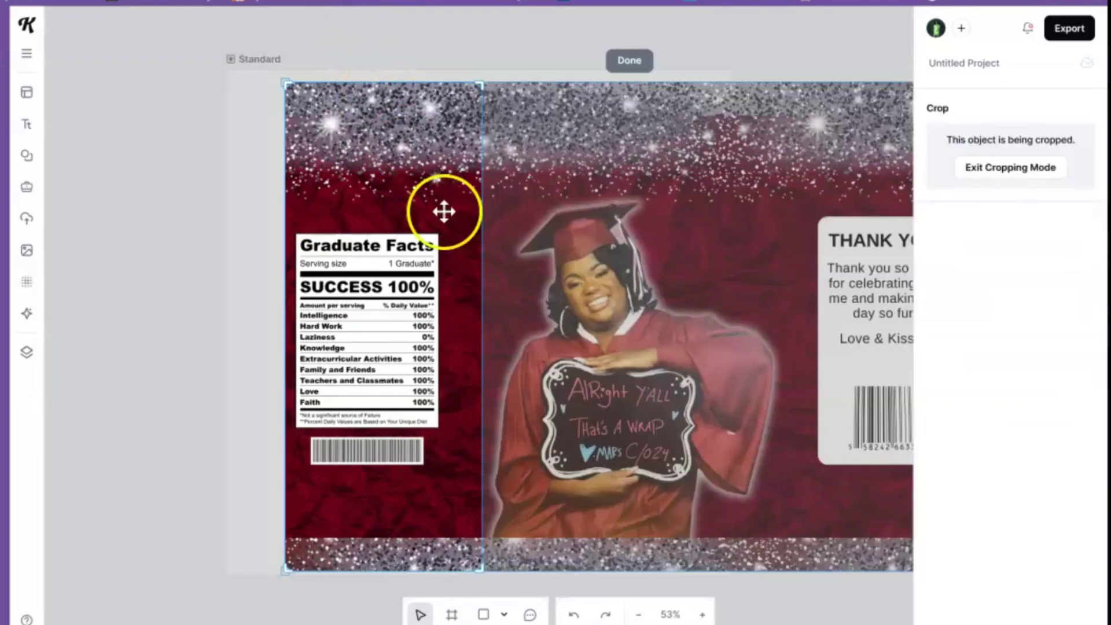
left_click_drag(687, 291, 530, 292)
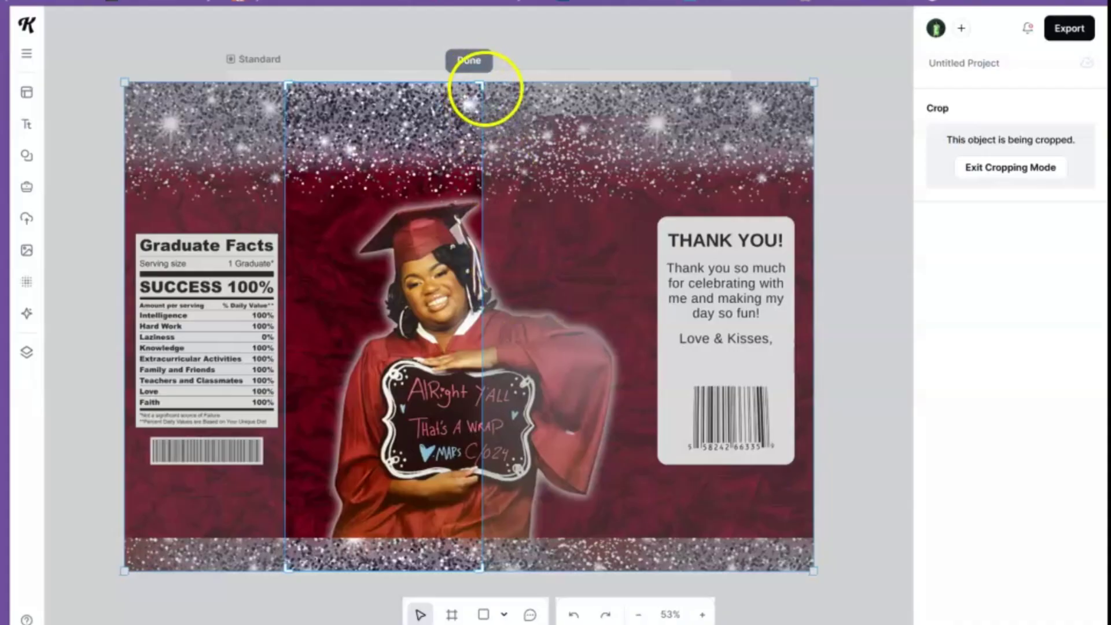
left_click_drag(484, 88, 646, 66)
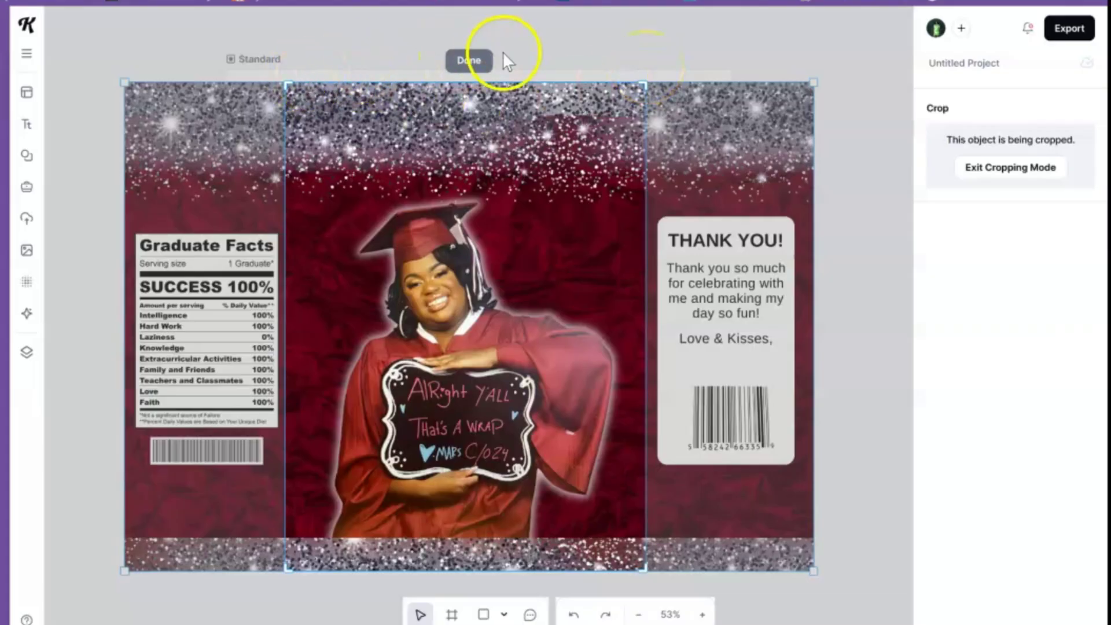
left_click(470, 60)
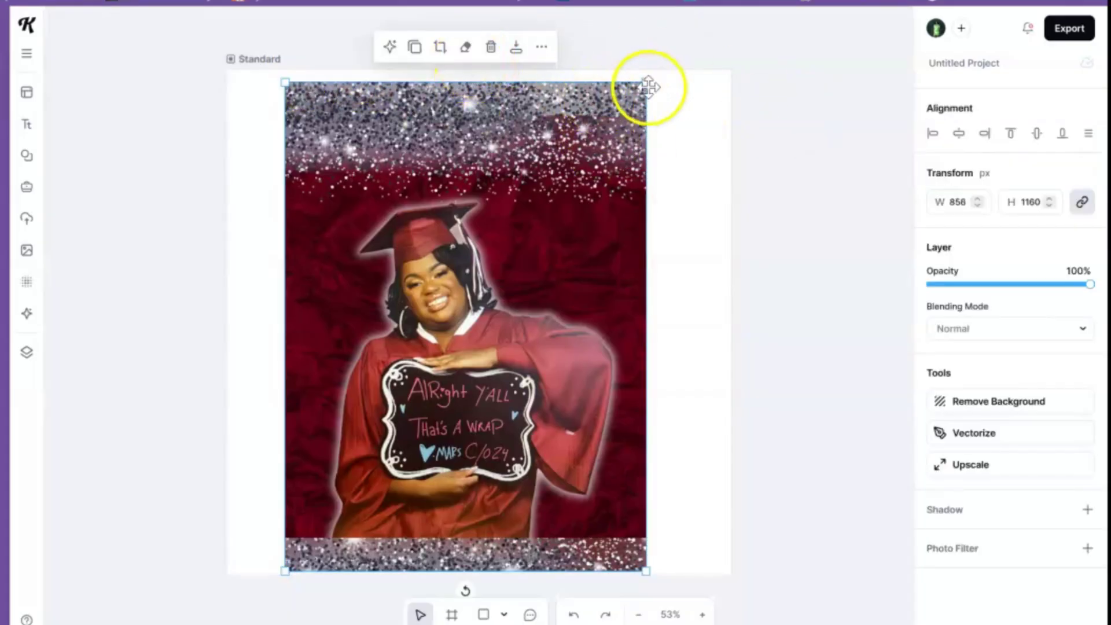
left_click_drag(649, 81, 659, 69)
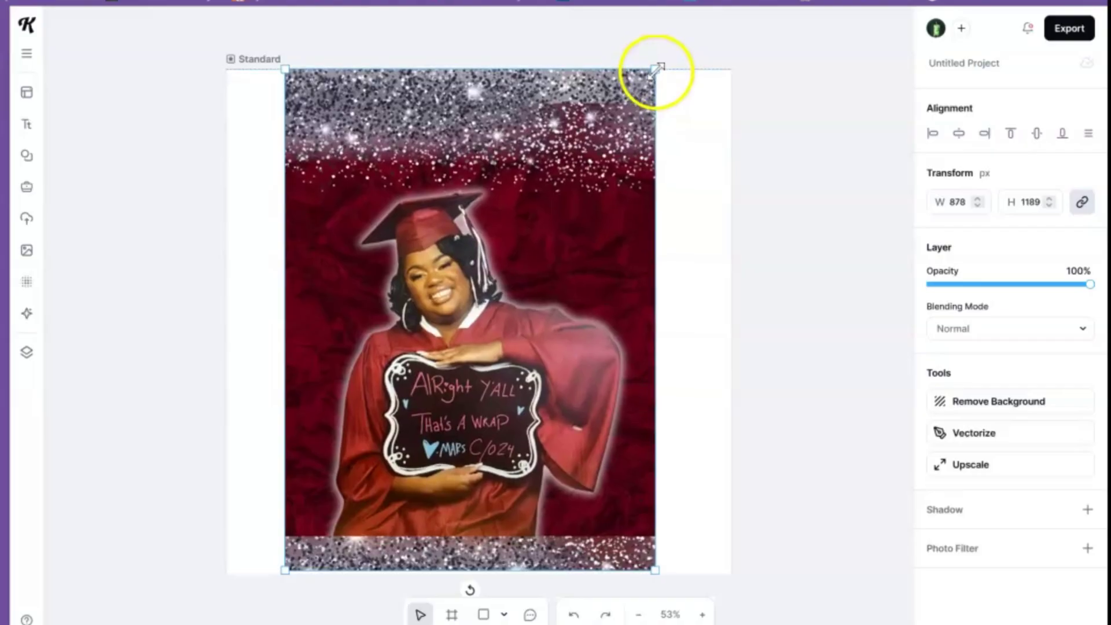
left_click(663, 202)
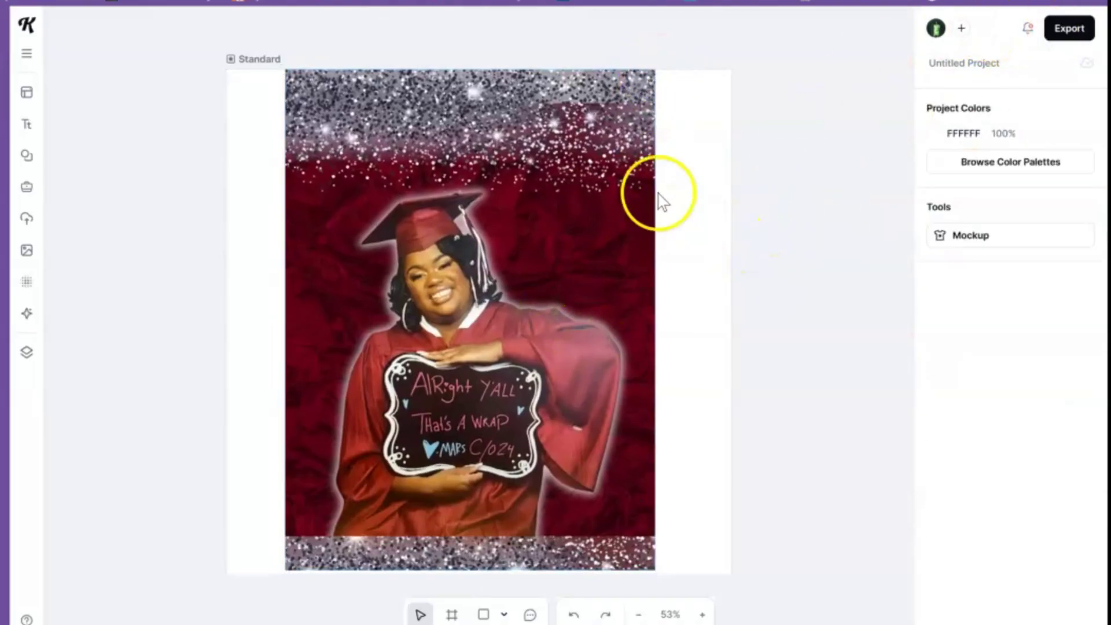
Step: Show the design in the mockup view, browse the mockup categories, and search the library for "tumbler"
left_click(1005, 243)
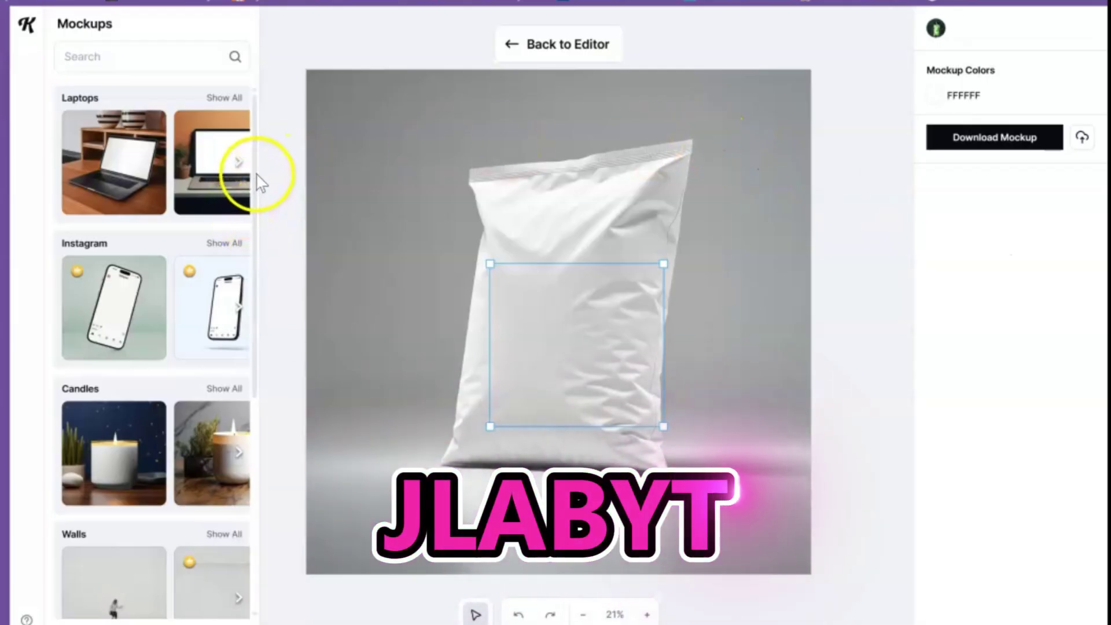
scroll(245, 312, "down", 5)
scroll(243, 405, "up", 1)
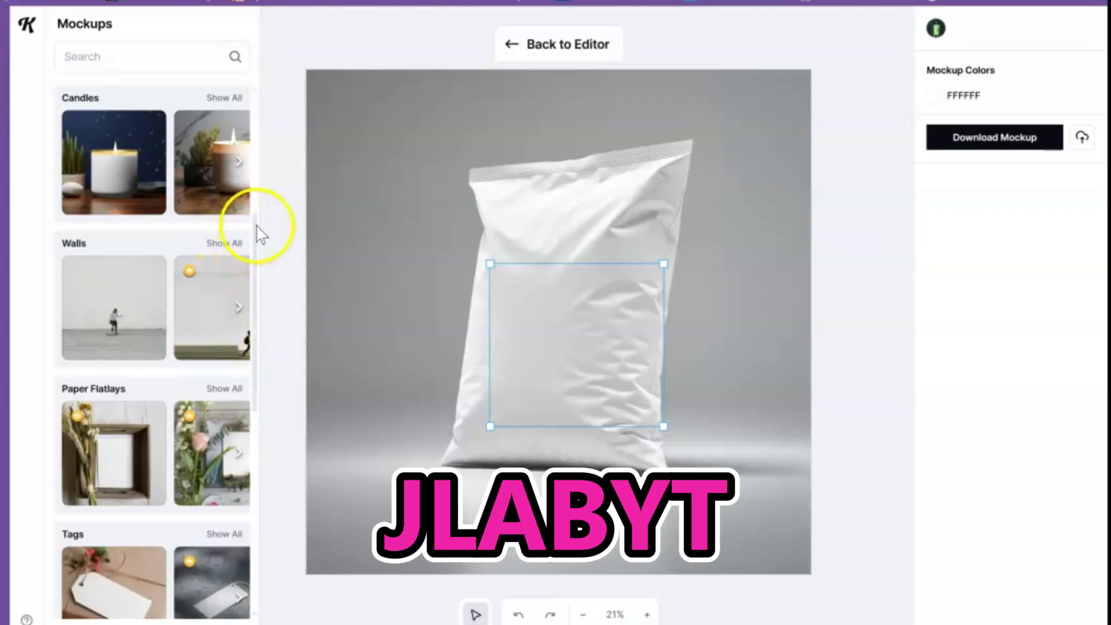
left_click_drag(255, 236, 263, 505)
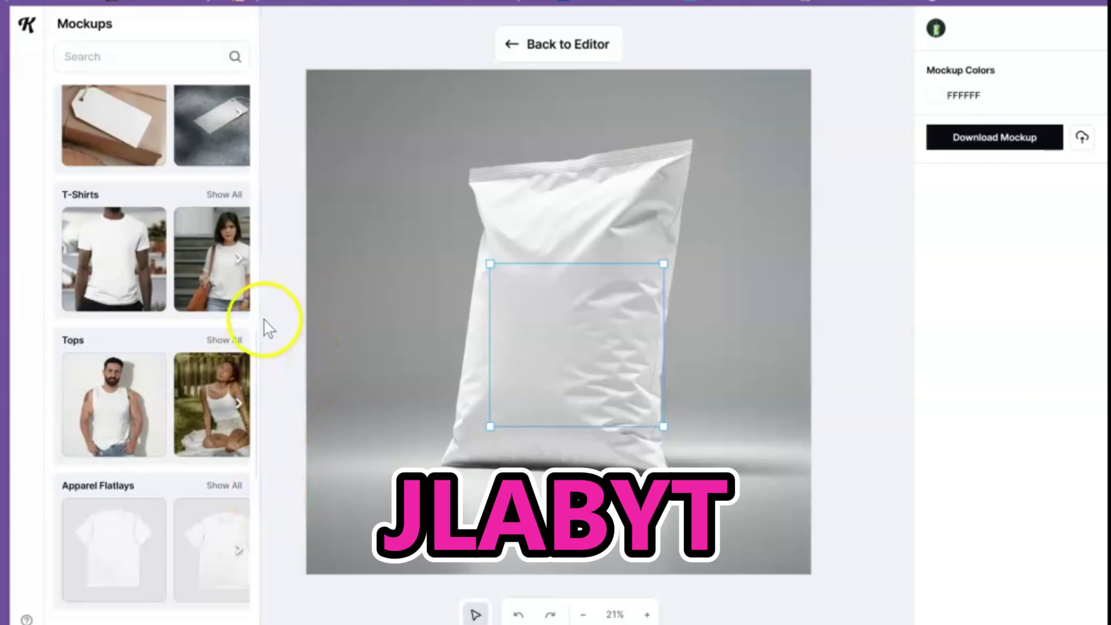
left_click_drag(257, 342, 316, 239)
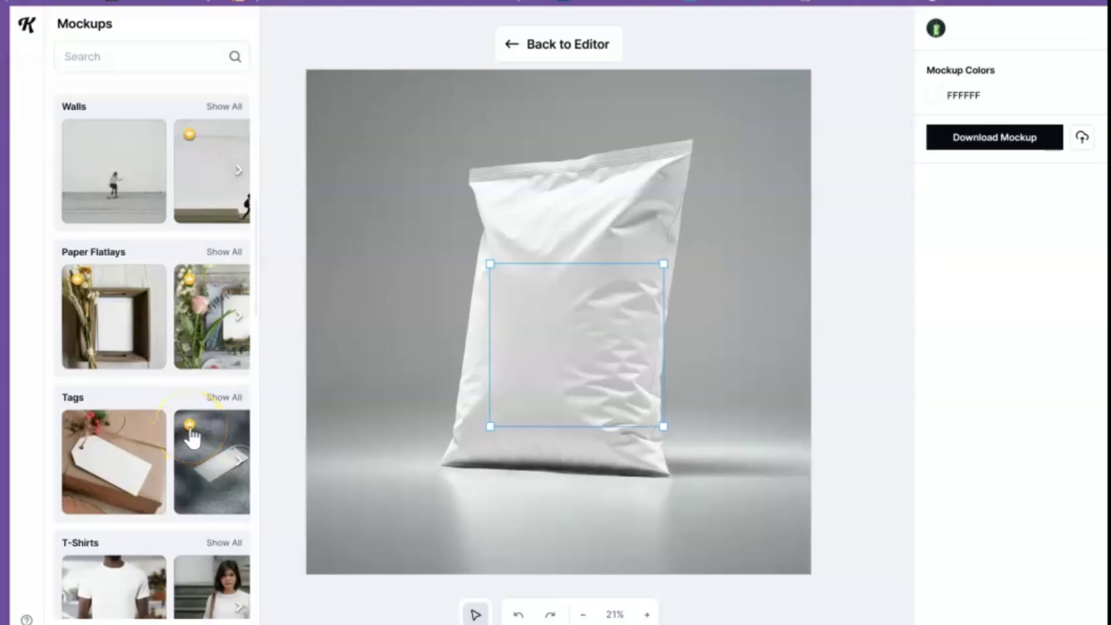
left_click_drag(256, 260, 227, 529)
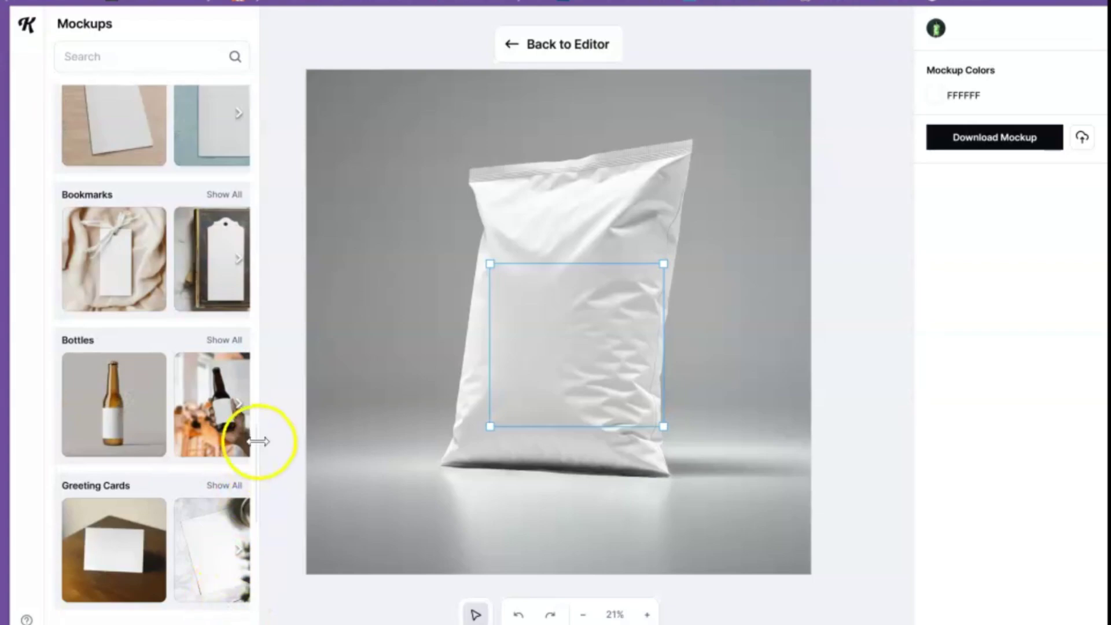
left_click_drag(258, 453, 313, 88)
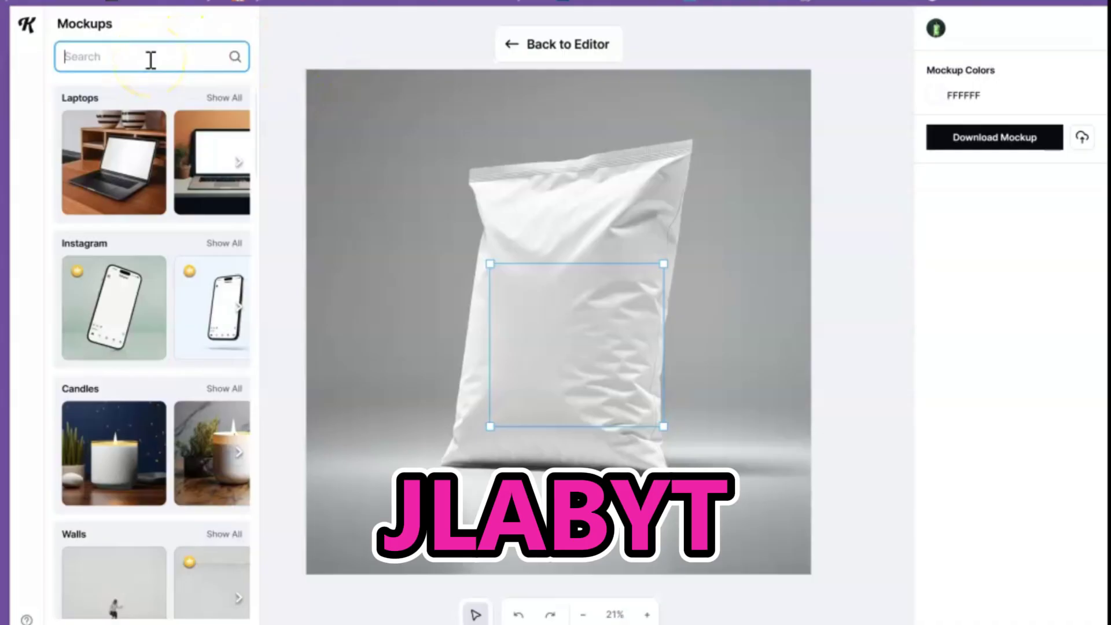
type("tumb")
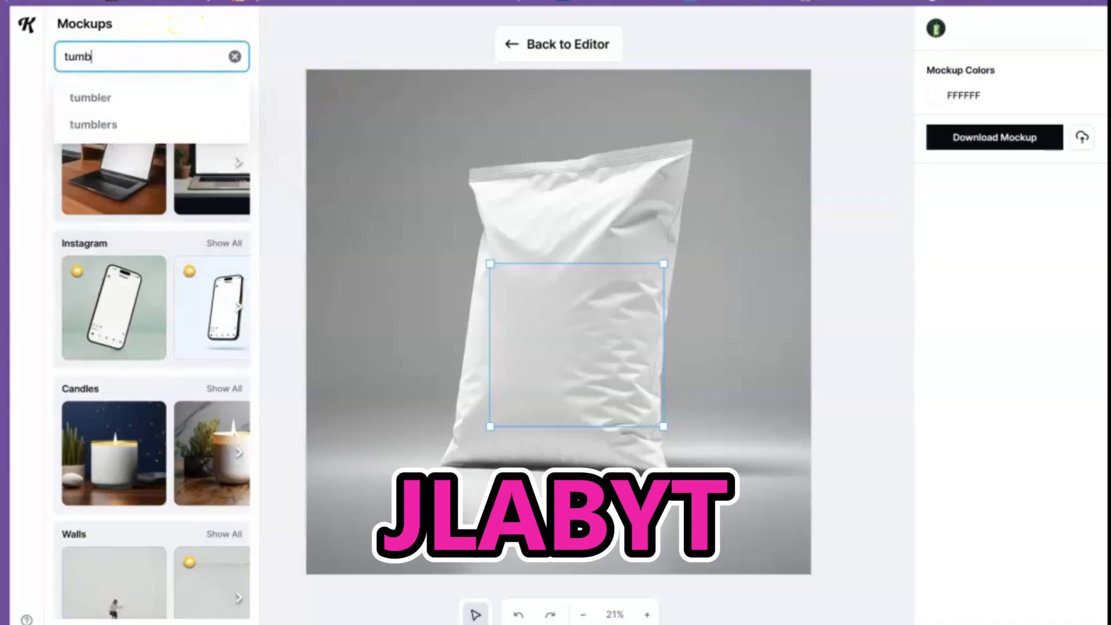
type("ler")
key("Return")
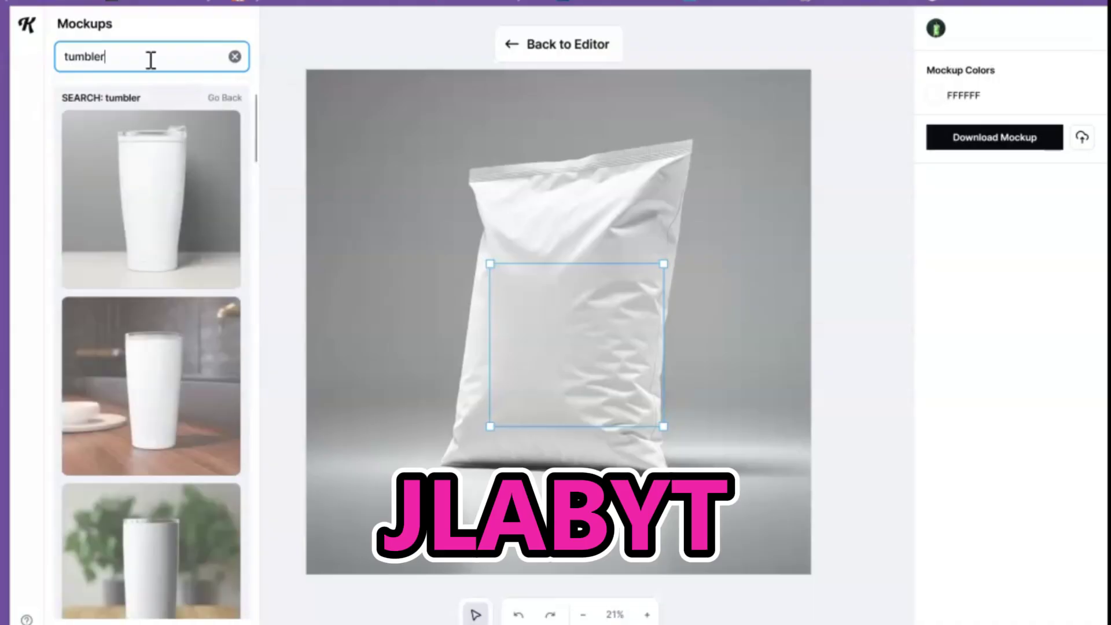
Step: Browse the tumbler mockups in a widened list and apply the white tumbler with a straw on the pink background
scroll(259, 197, "down", 5)
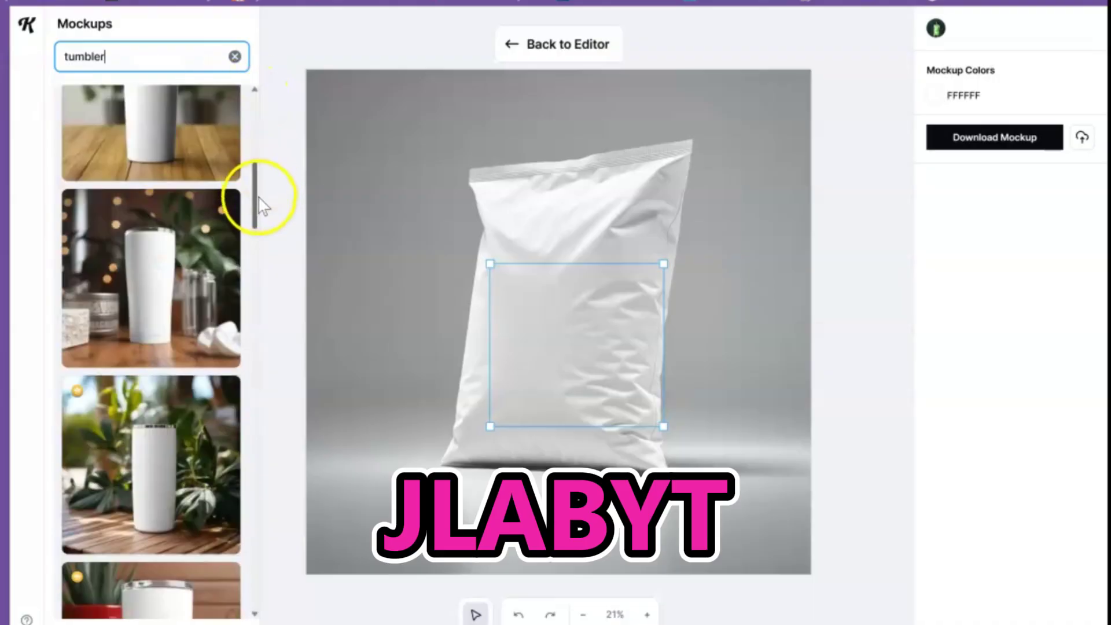
left_click_drag(258, 255, 513, 283)
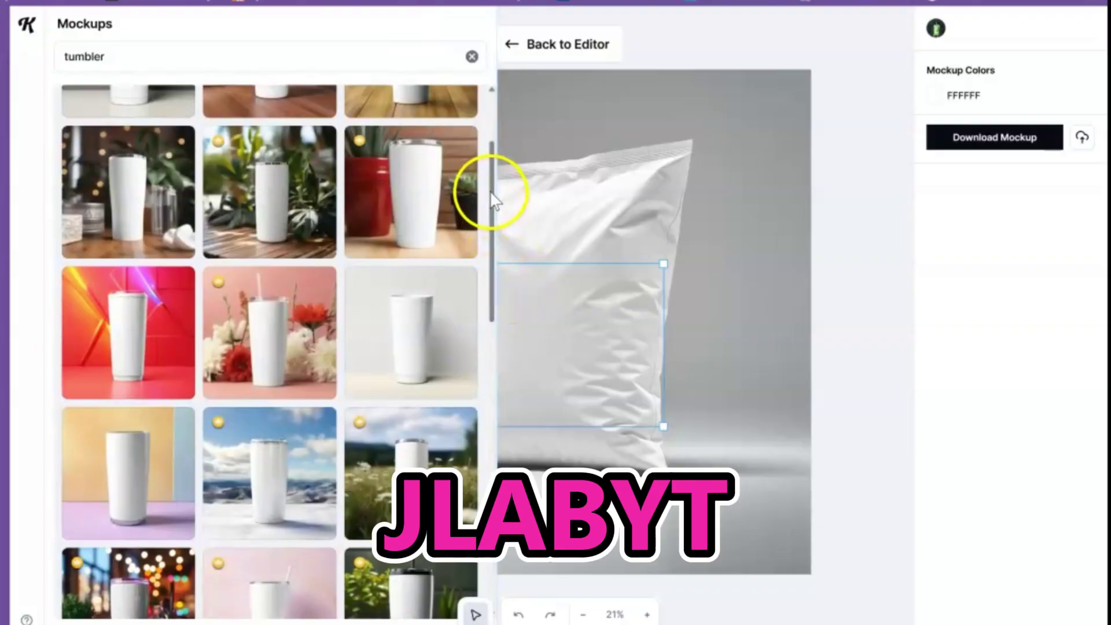
left_click_drag(489, 194, 495, 382)
scroll(489, 457, "down", 5)
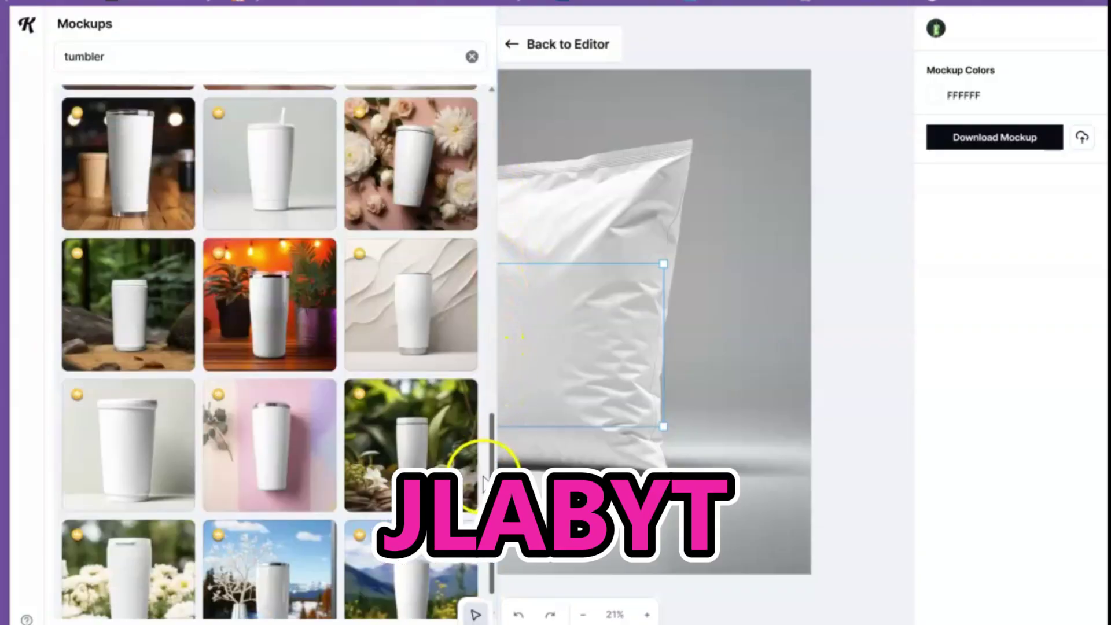
left_click_drag(489, 509, 480, 124)
scroll(483, 173, "down", 3)
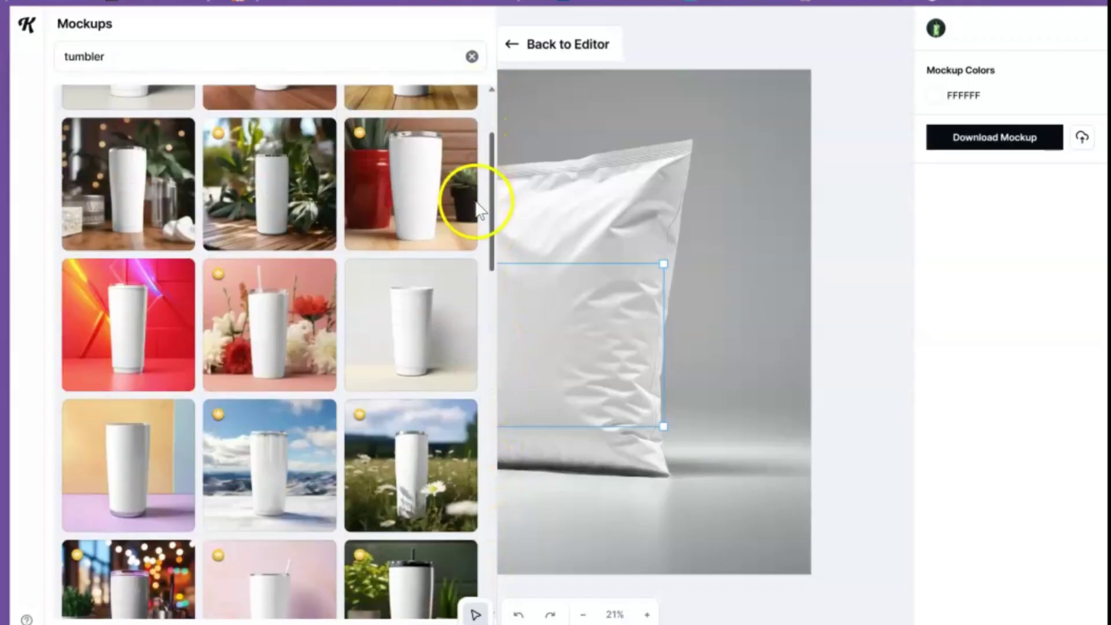
left_click_drag(485, 243, 495, 279)
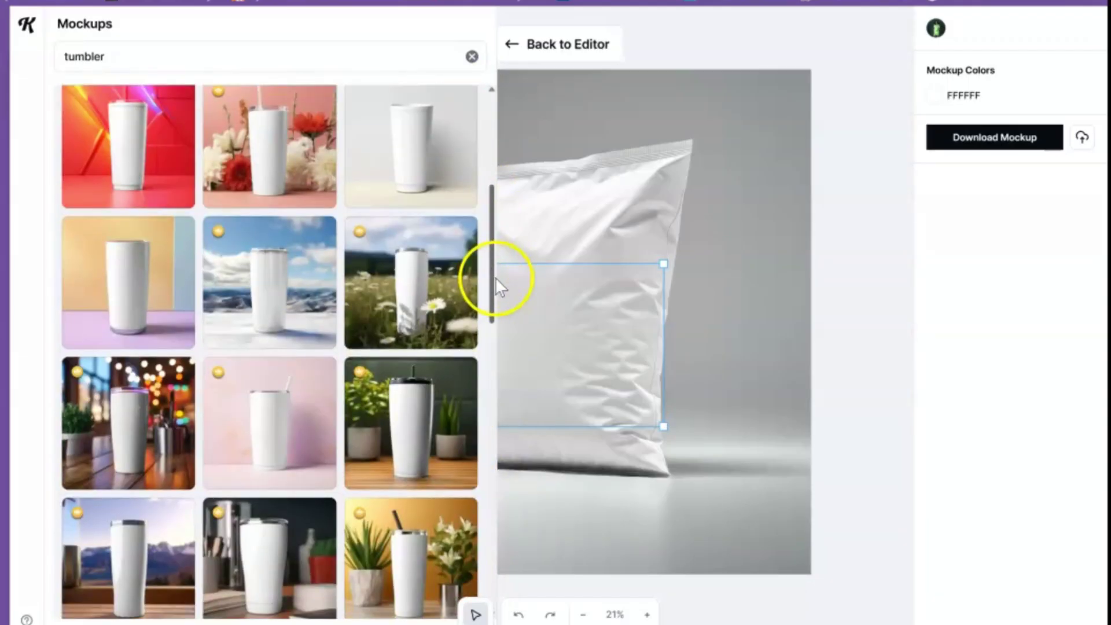
left_click(250, 472)
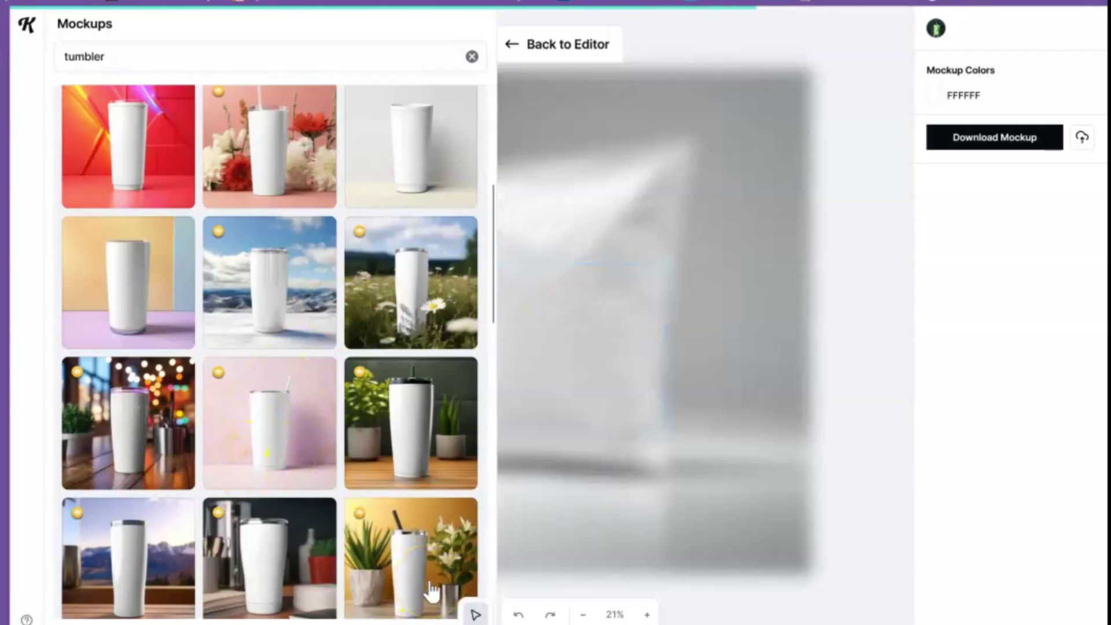
left_click(223, 246)
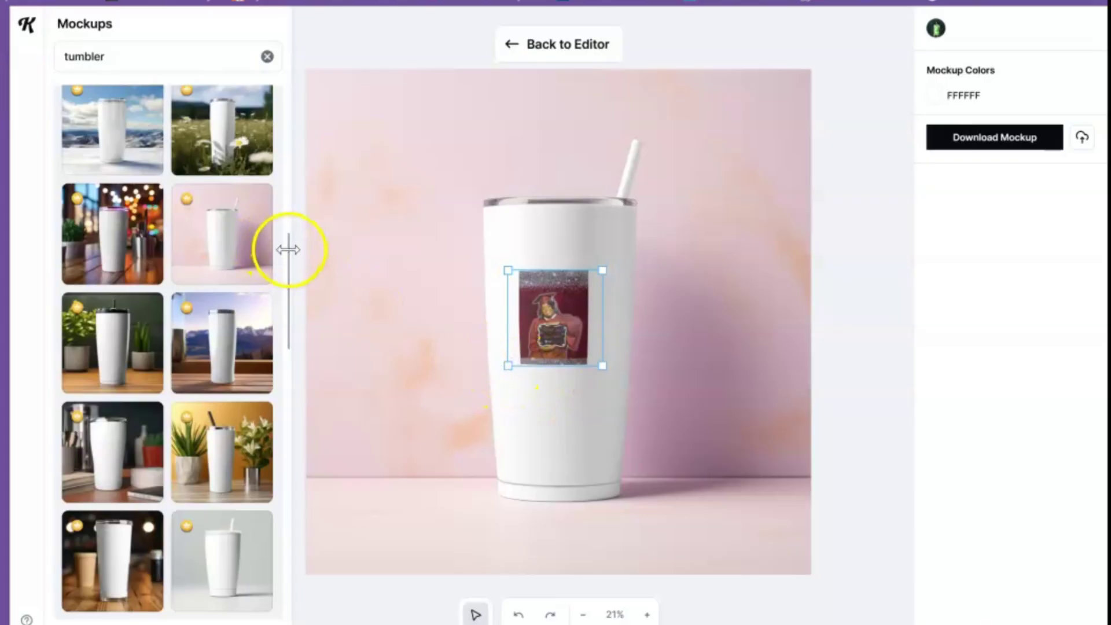
left_click_drag(288, 249, 199, 241)
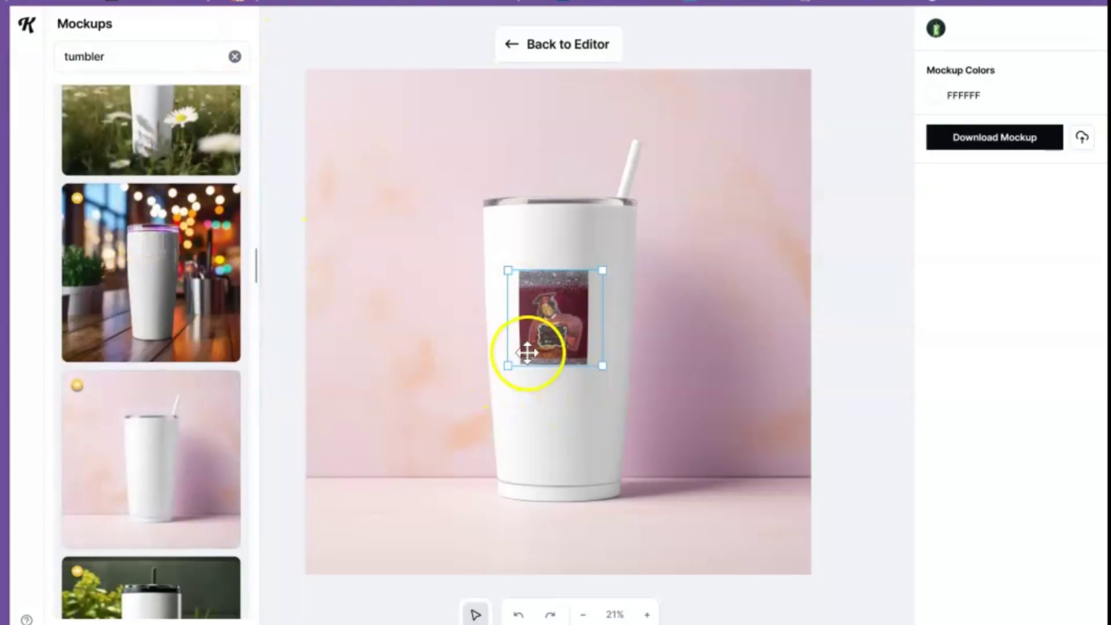
Step: Enlarge the graduate design and centre it on the tumbler so it spans the tumbler's full width
left_click_drag(496, 392, 446, 564)
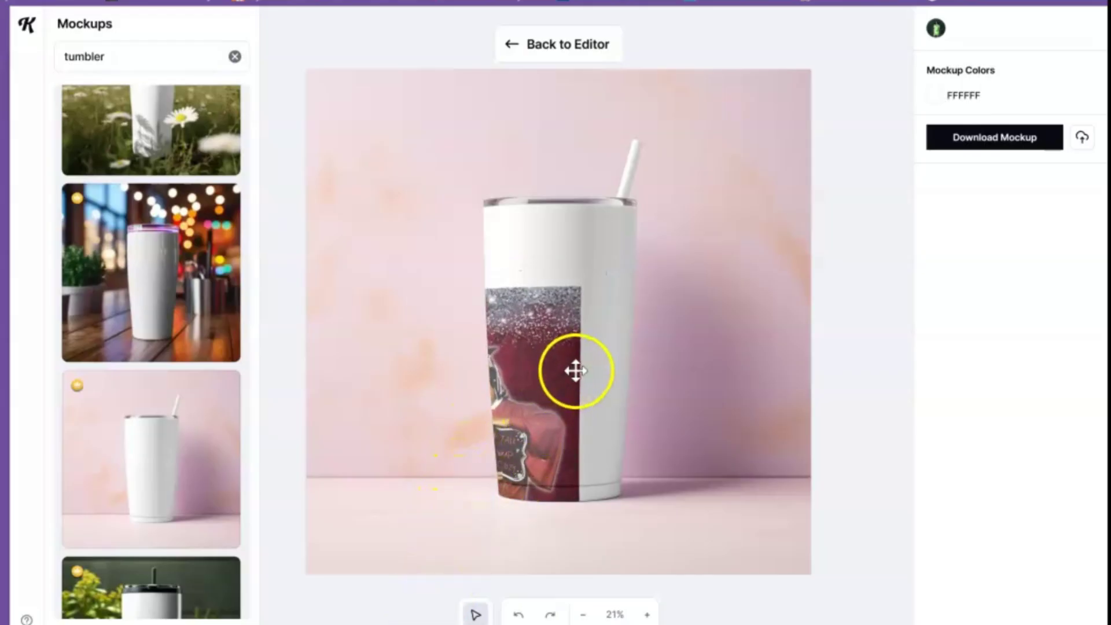
left_click_drag(536, 404, 595, 326)
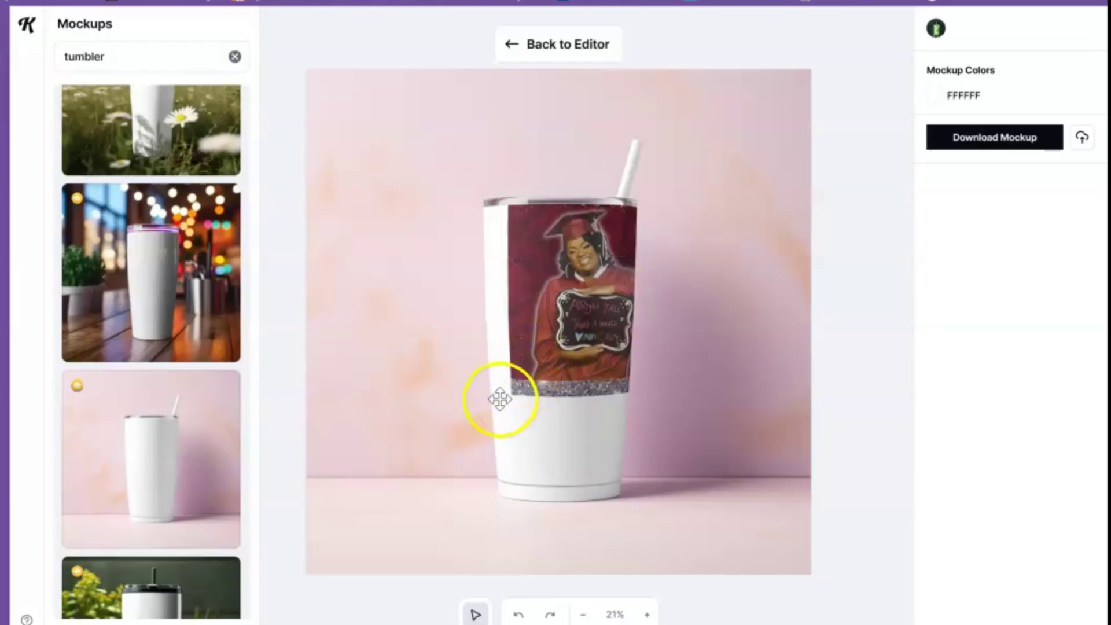
left_click_drag(500, 403, 578, 372)
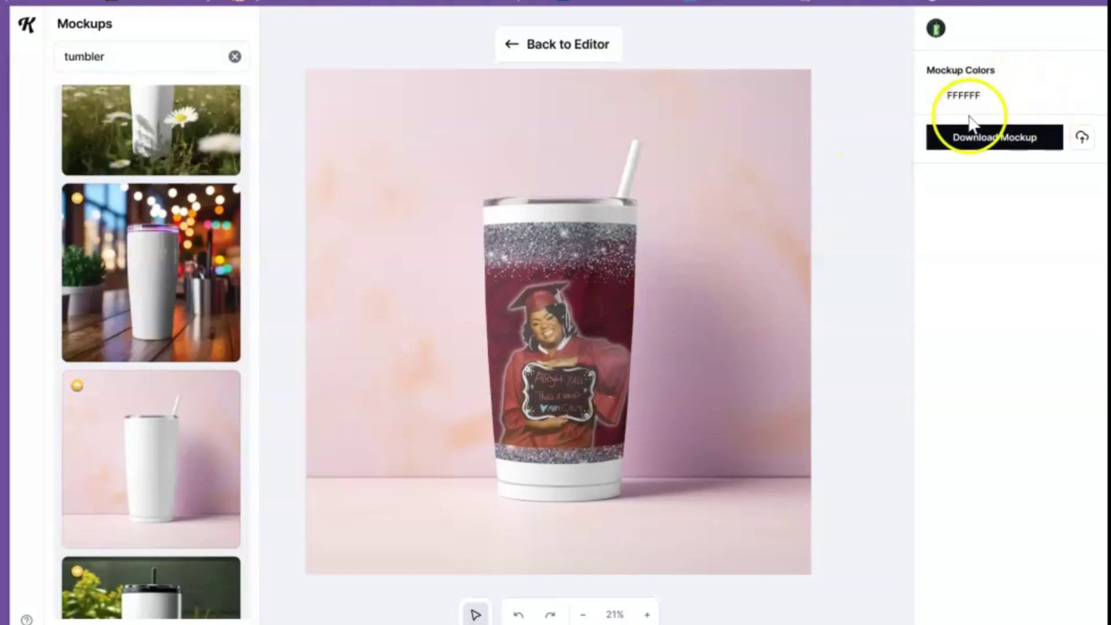
Step: Change the tumbler's colour from white to near-black, hex 110101
left_click(932, 96)
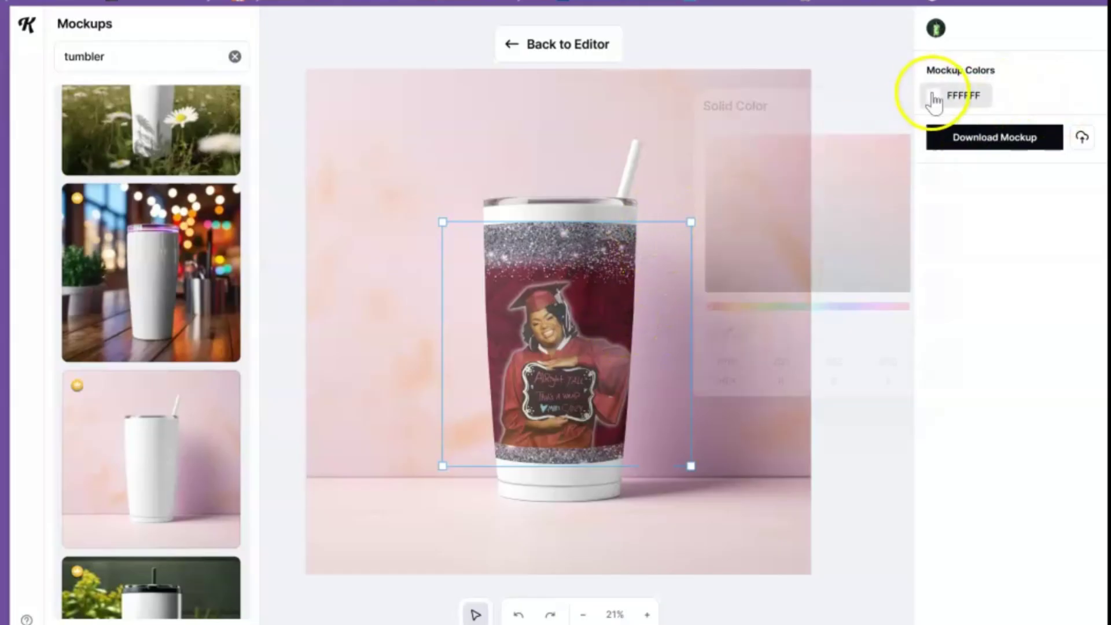
left_click(839, 263)
left_click_drag(843, 265, 900, 282)
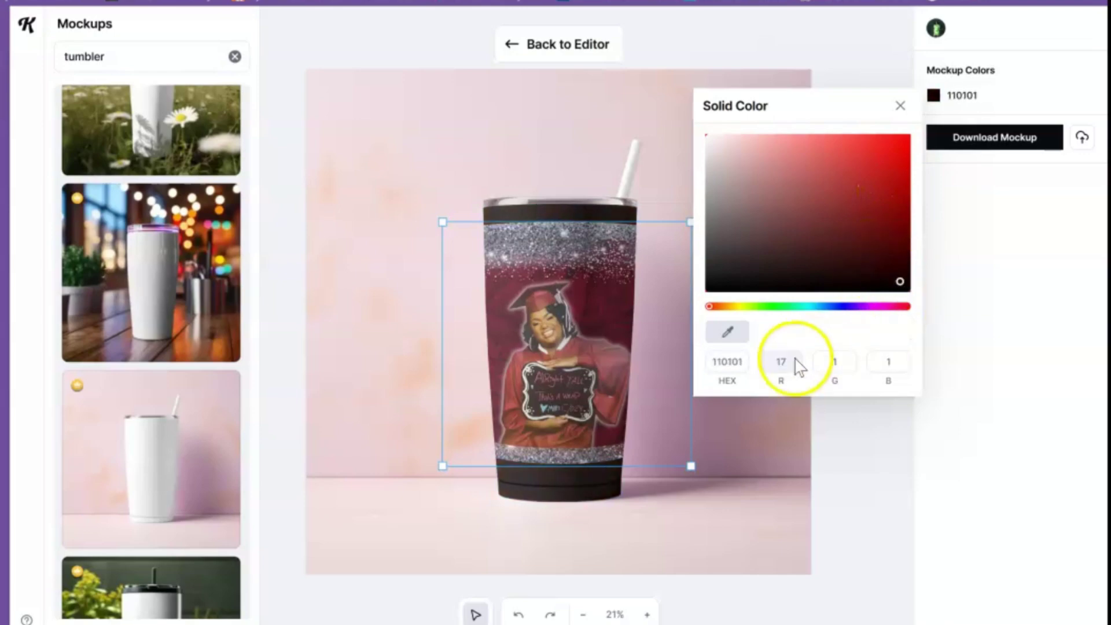
Step: Enlarge the graduate design further so it covers the tumbler from rim to base
left_click_drag(445, 463, 415, 533)
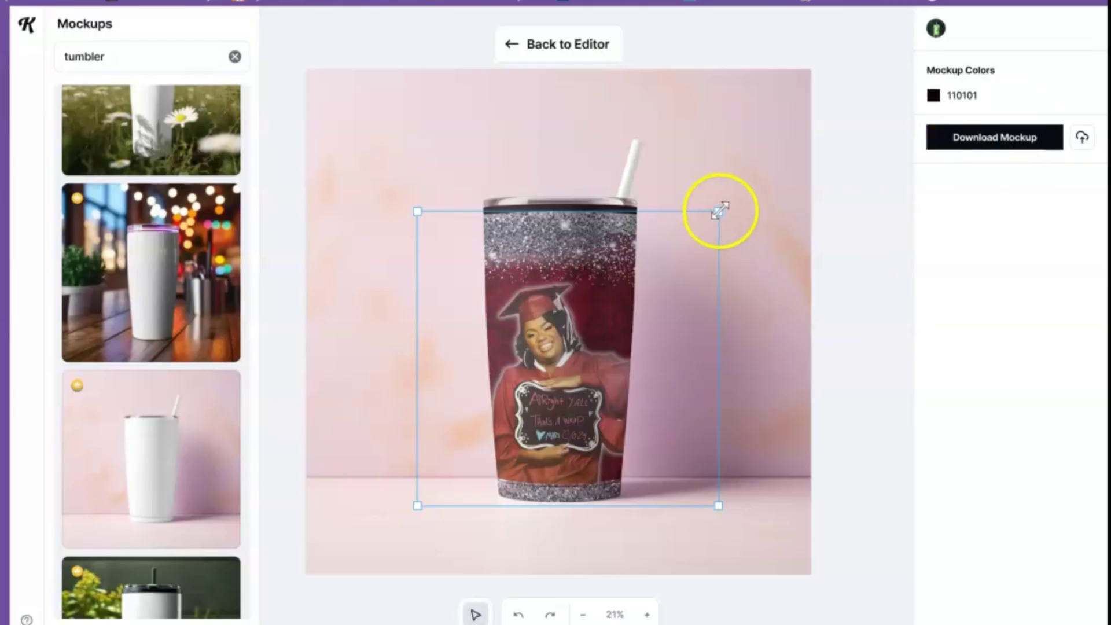
left_click_drag(719, 212, 725, 206)
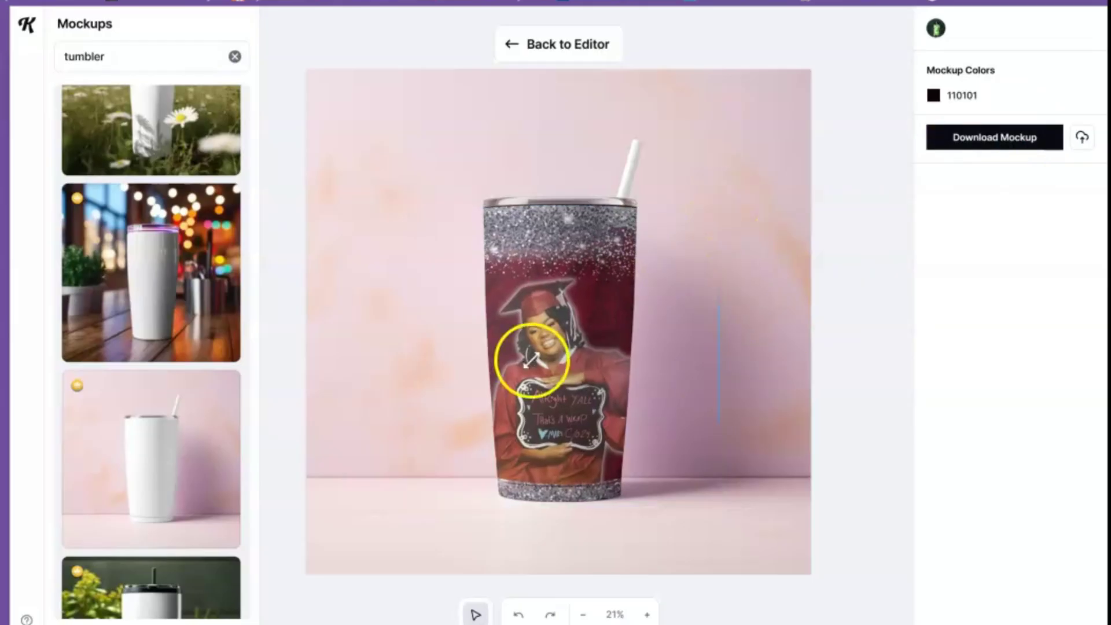
left_click(597, 347)
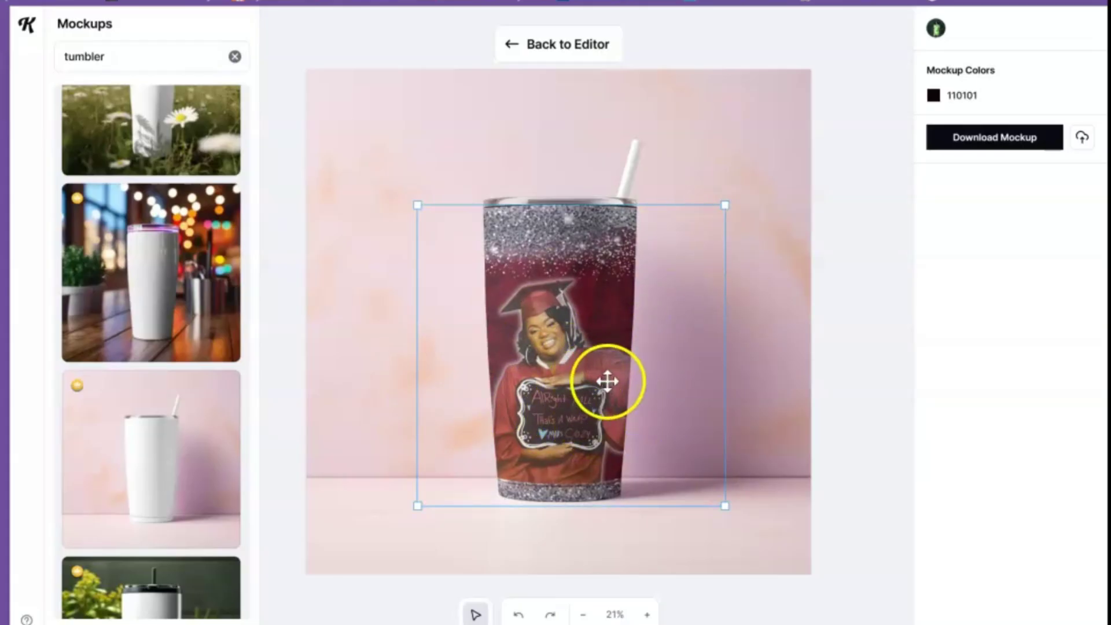
Step: Shift the design sideways around the tumbler so the graduate sits at its left edge and a dark strip shows on the right
left_click_drag(607, 377, 517, 355)
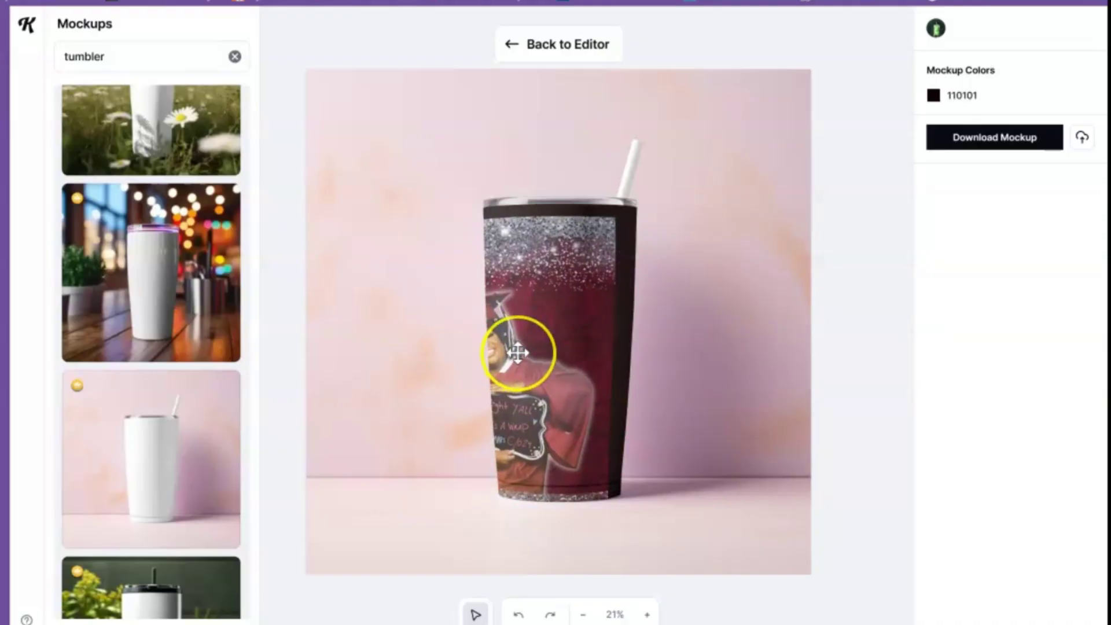
left_click(641, 330)
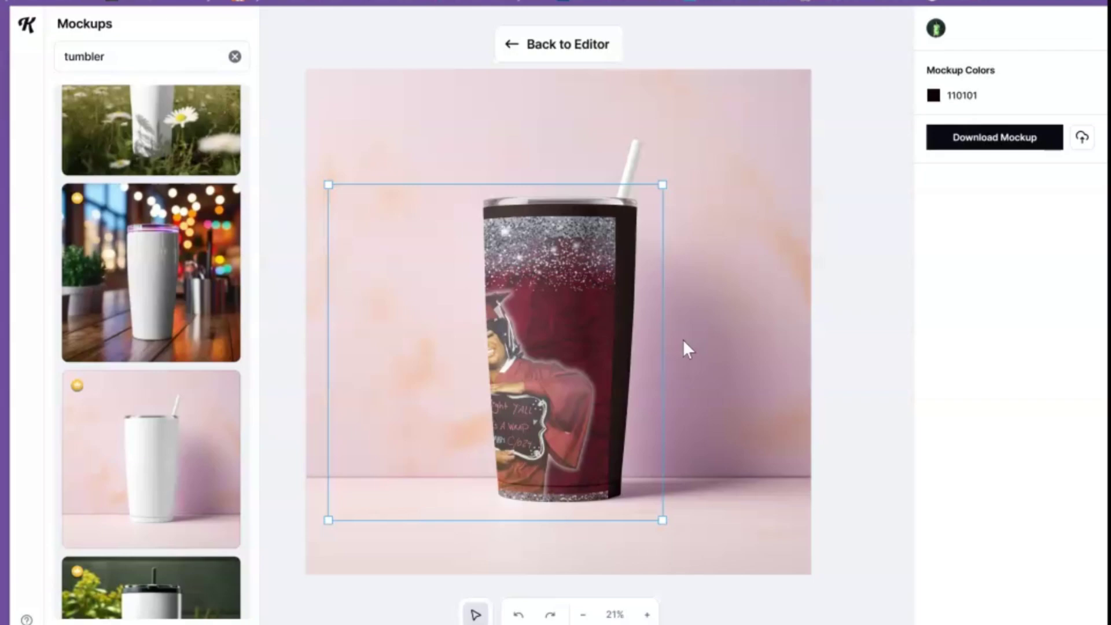
left_click(672, 330)
Step: Return to the editor and shrink the graduate photo panel to 749 by 1015 px
left_click(526, 45)
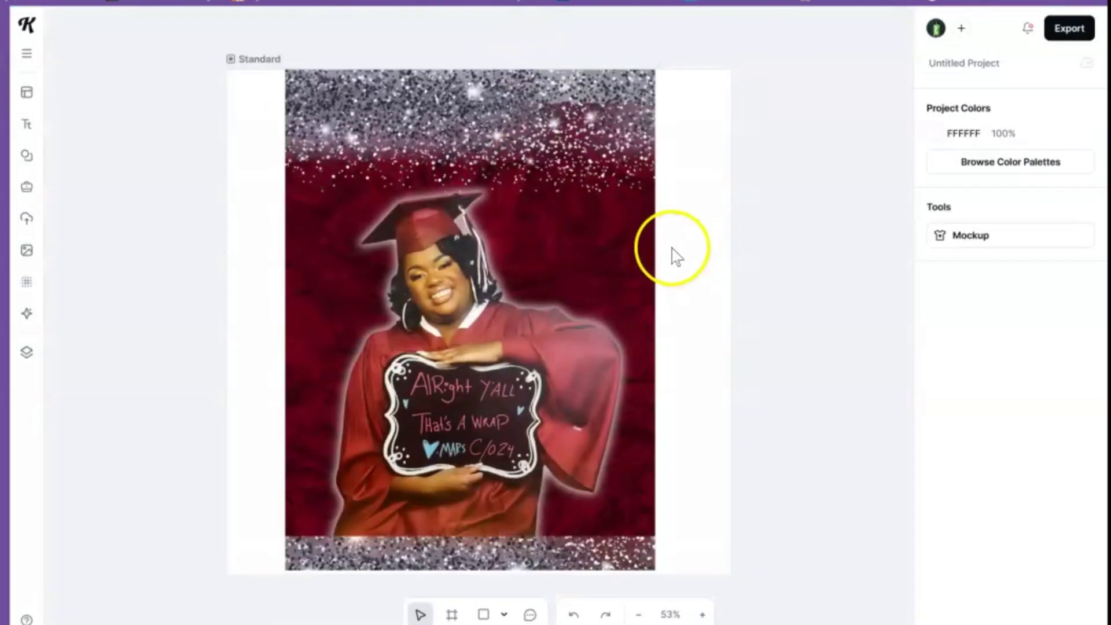
left_click(620, 246)
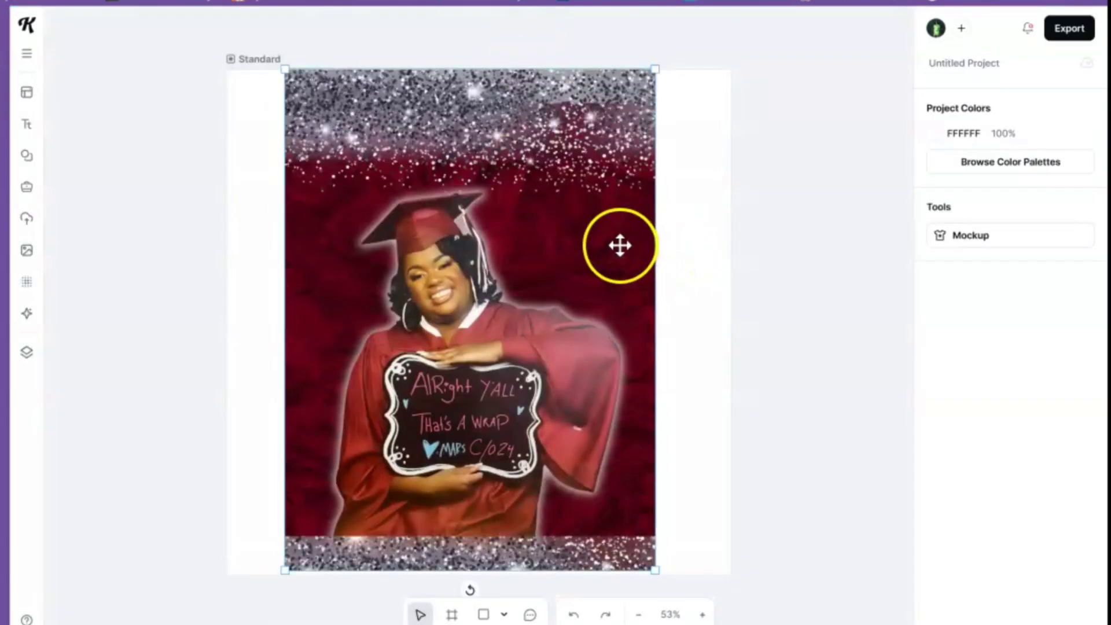
left_click_drag(644, 93, 625, 172)
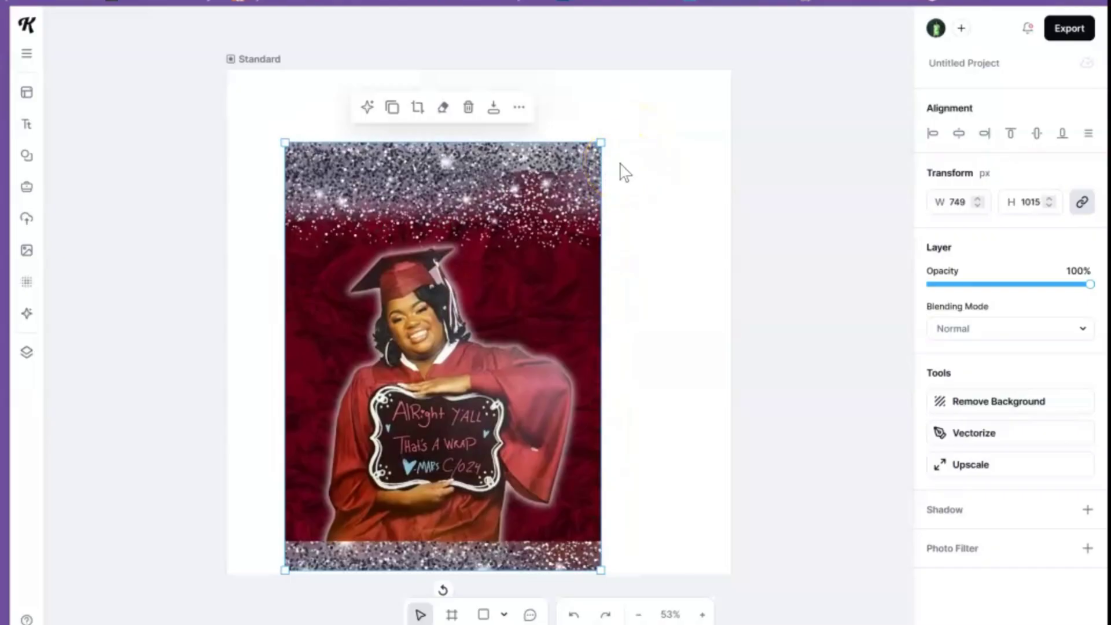
Step: Delete the graduate photo panel from the artboard and open the Court Kings graduation project
key("Delete")
left_click(295, 63)
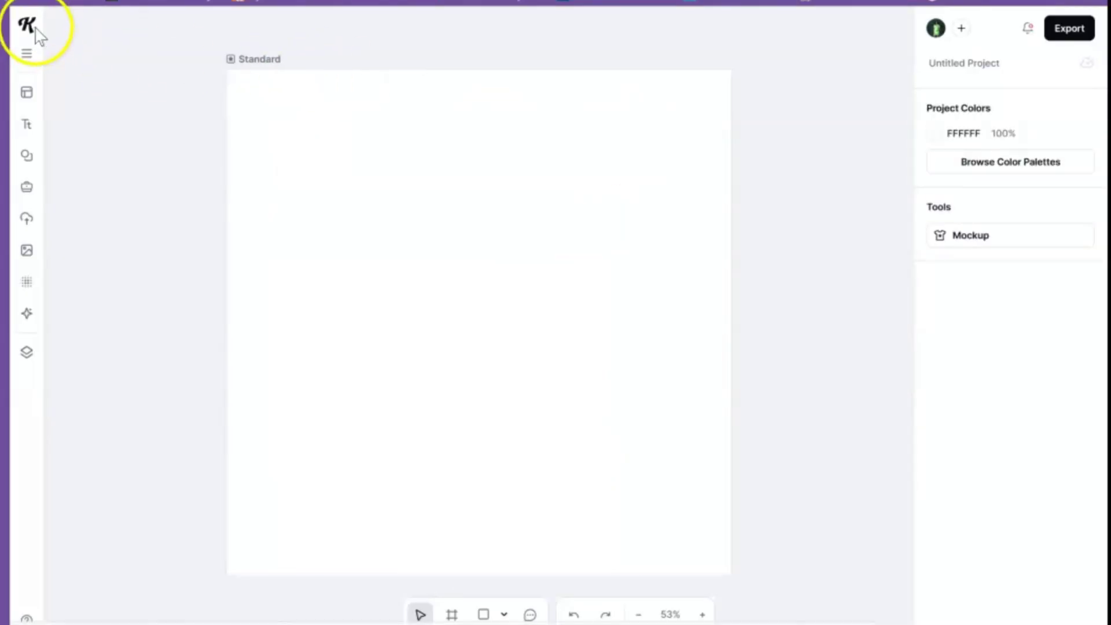
left_click(36, 29)
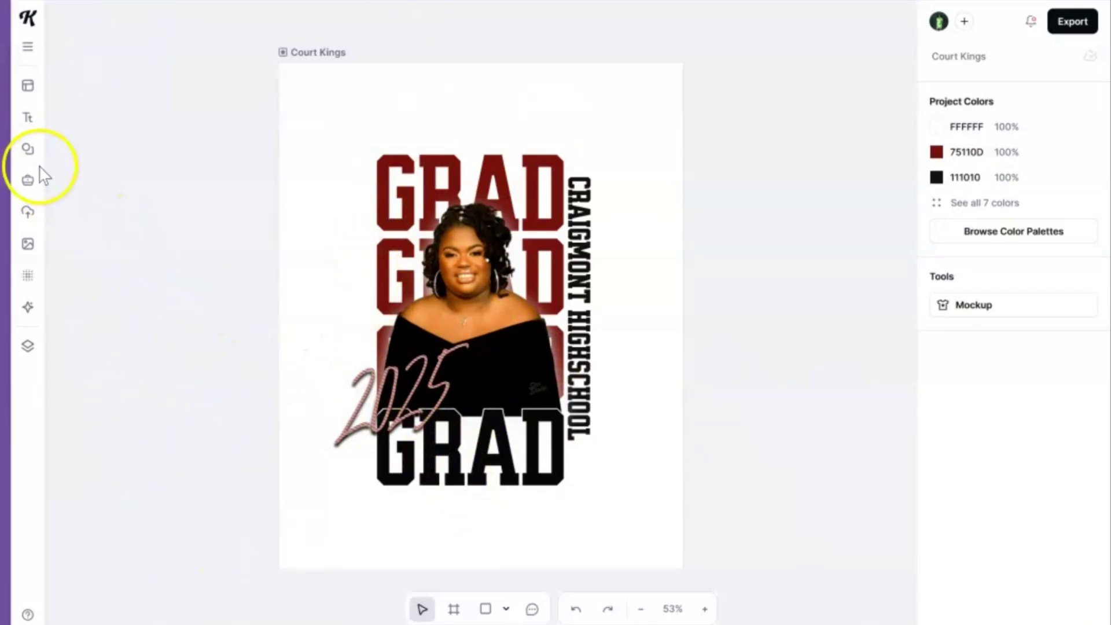
Step: Add the wide brush-stroke image mask, 500 by 387 px, from the full mask collection and place it over the upper-left part of the design
left_click(28, 149)
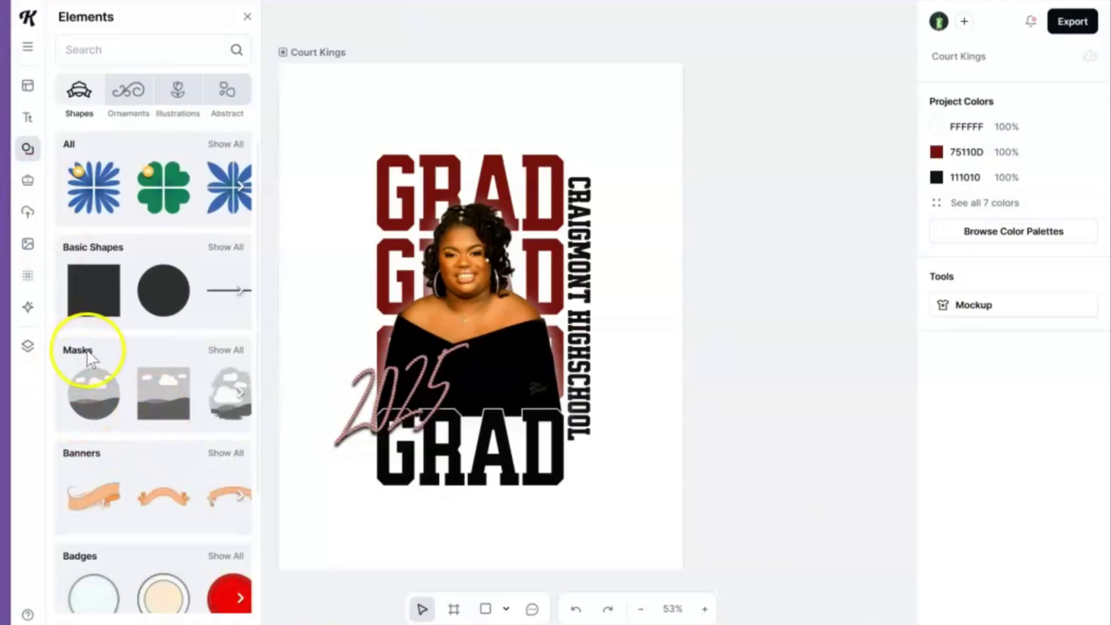
left_click(225, 350)
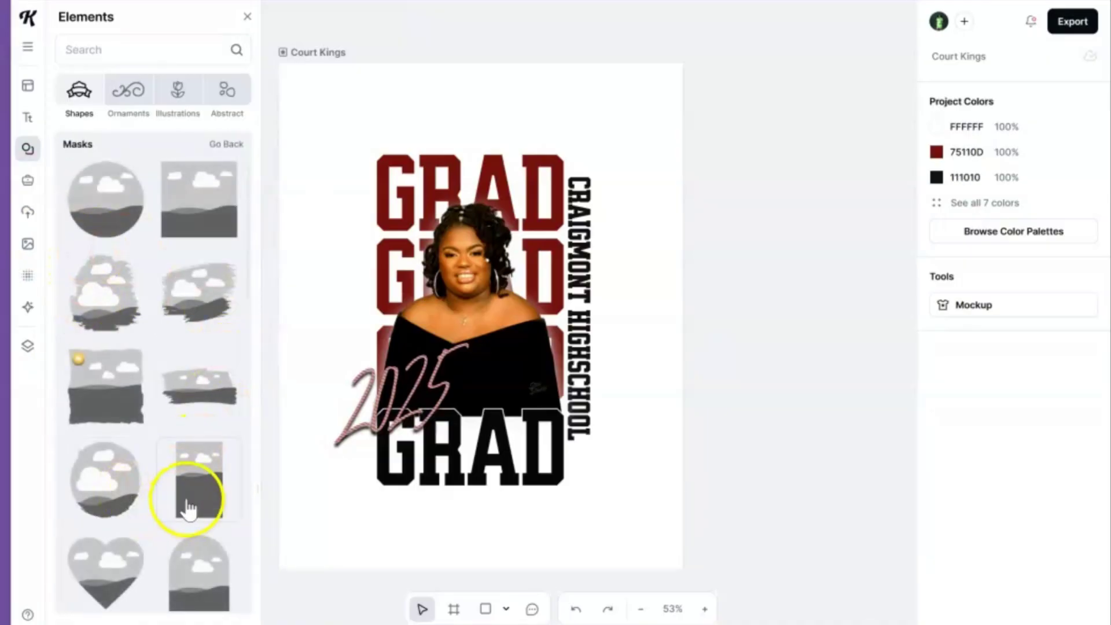
mouse_move(248, 258)
left_mouse_down()
mouse_move(265, 322)
mouse_move(260, 260)
left_mouse_up()
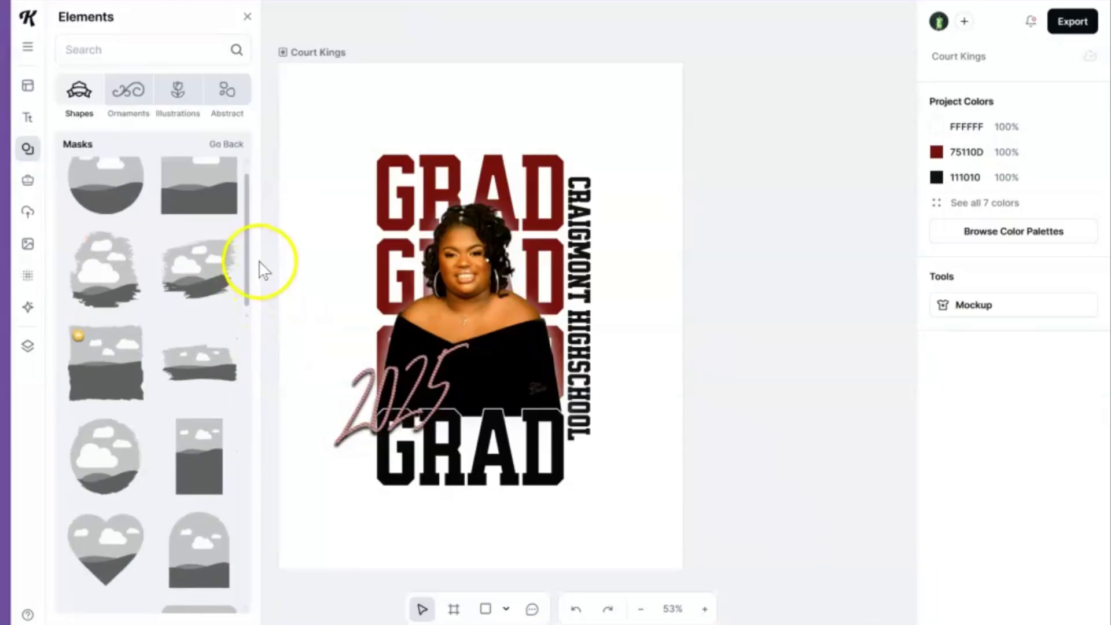
left_click(187, 272)
left_click_drag(523, 329, 446, 280)
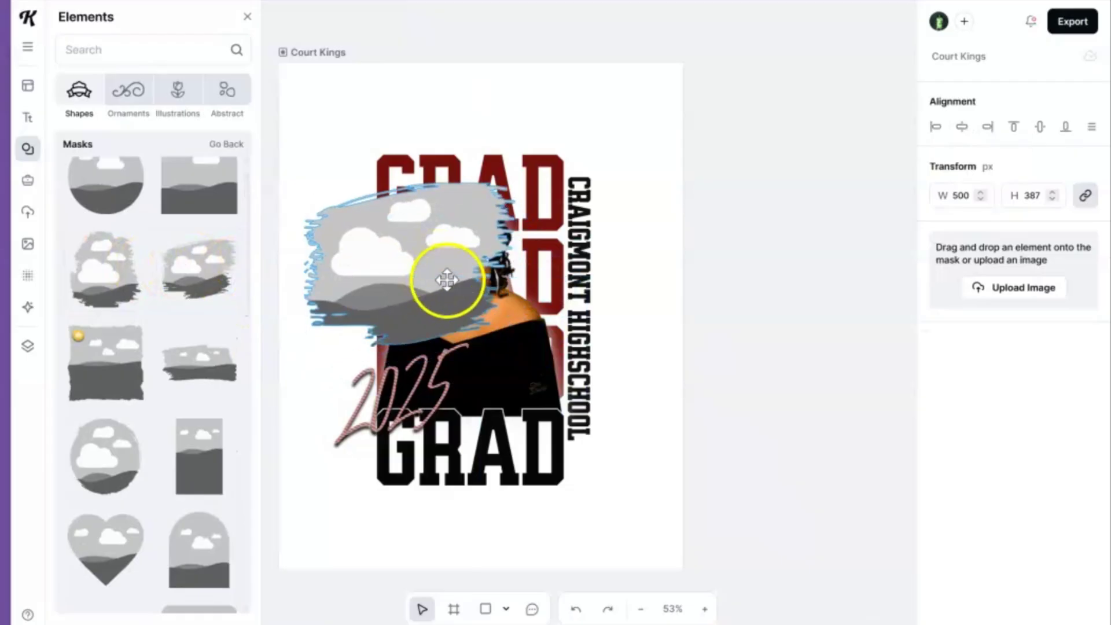
Step: Move the brush-stroke mask off the graduate design to the blank area beyond the artboard's right edge
left_click(513, 407)
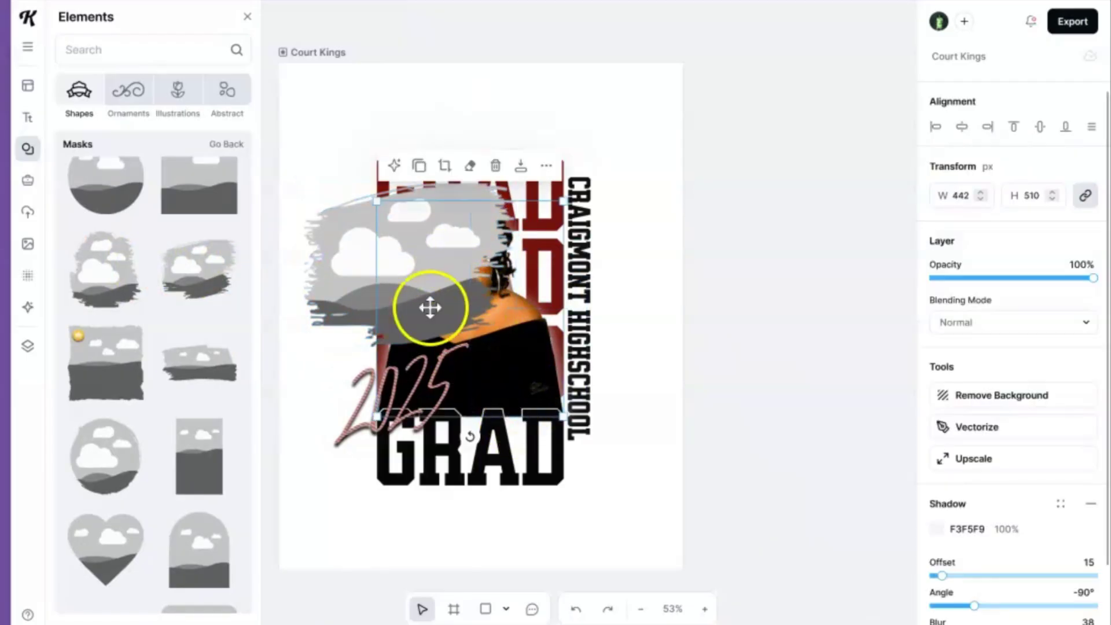
left_click_drag(347, 272, 687, 363)
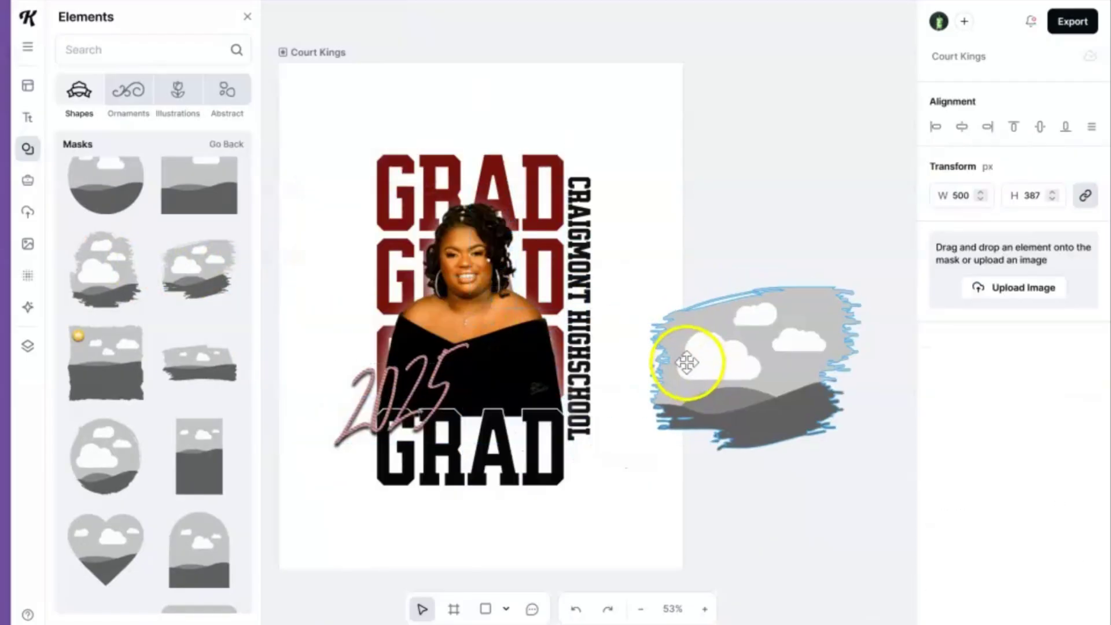
left_click(341, 119)
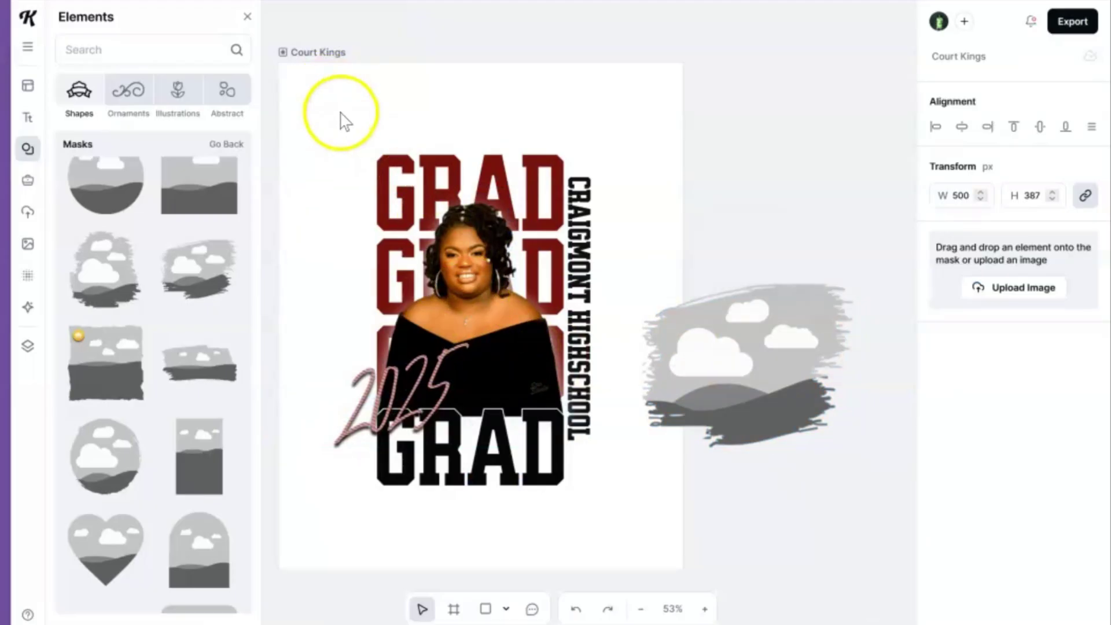
Step: Shift the whole GRAD design slightly downward as one selection and place the brush-stroke mask over the graduate's photo
left_click_drag(346, 122, 613, 528)
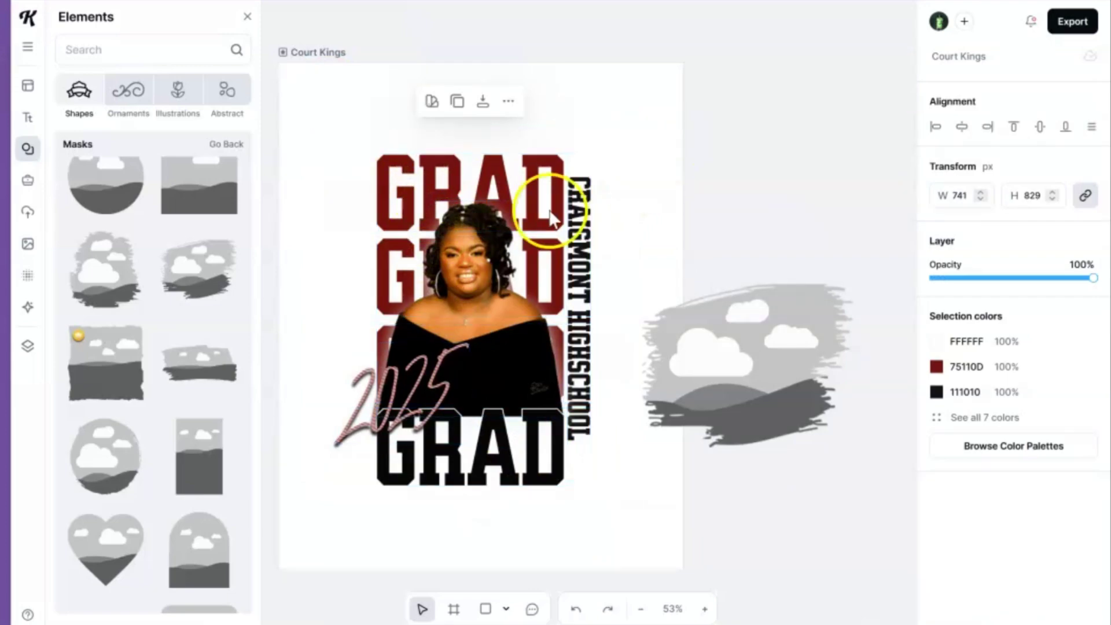
mouse_move(482, 285)
left_mouse_down()
mouse_move(488, 241)
mouse_move(627, 303)
left_mouse_up()
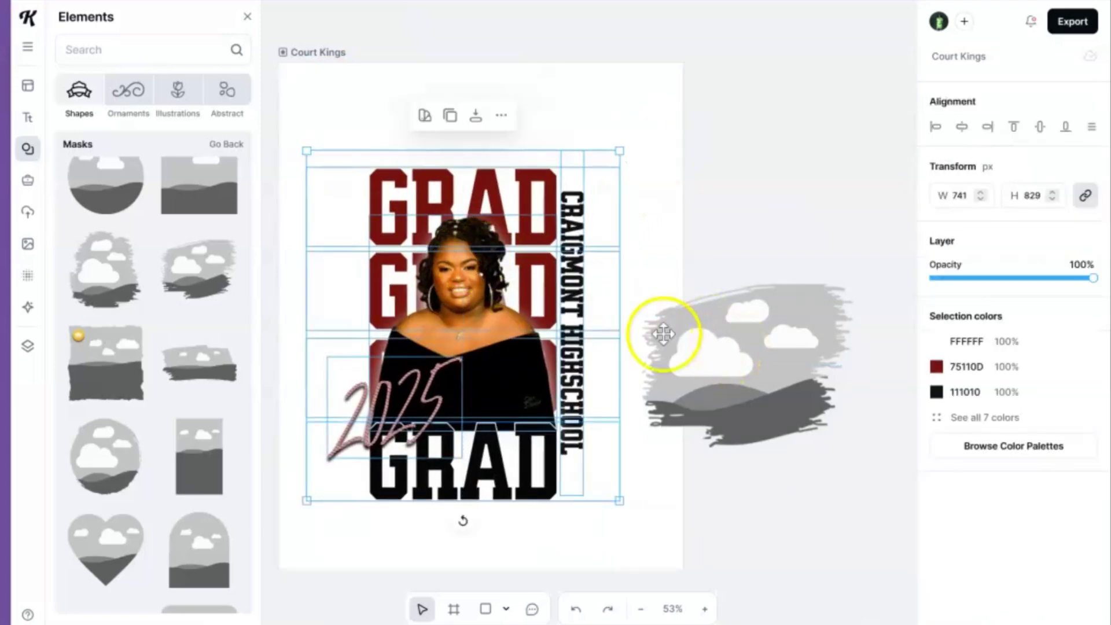
mouse_move(716, 338)
left_mouse_down()
mouse_move(487, 277)
mouse_move(450, 256)
left_mouse_up()
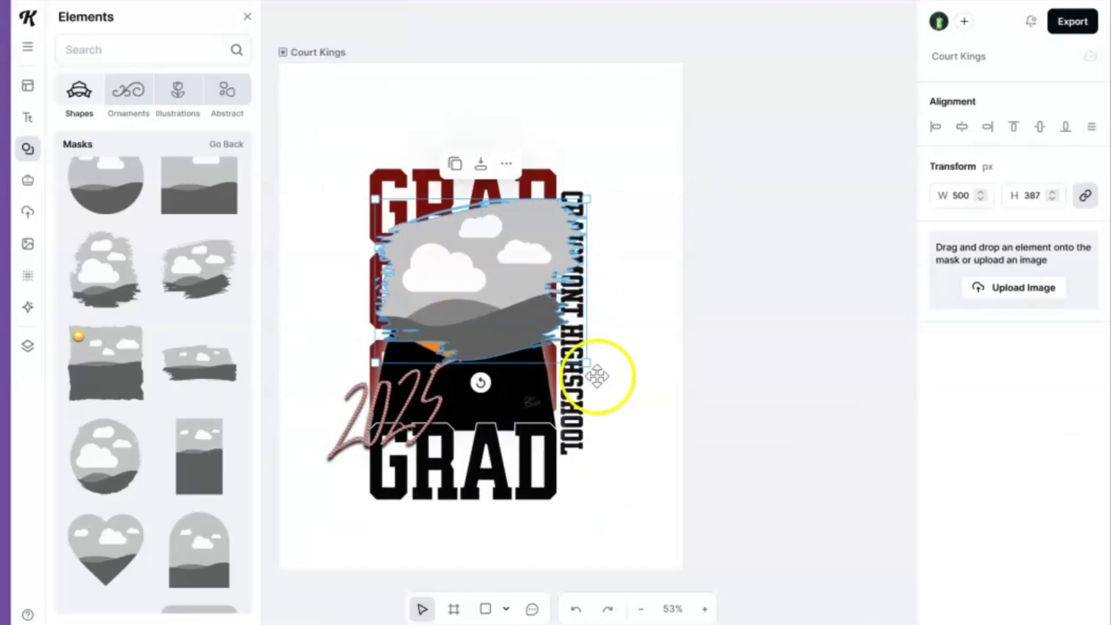
mouse_move(585, 365)
left_mouse_down()
mouse_move(627, 437)
mouse_move(526, 339)
mouse_move(487, 283)
left_mouse_up()
Step: Shift the GRAD design slightly right beneath the mask and nudge the vertical CRAIGMONT HIGHSCHOOL text slightly upward
left_click(491, 446)
mouse_move(491, 446)
left_mouse_down()
mouse_move(476, 310)
mouse_move(519, 354)
left_mouse_up()
key("ctrl+z")
left_click(516, 451)
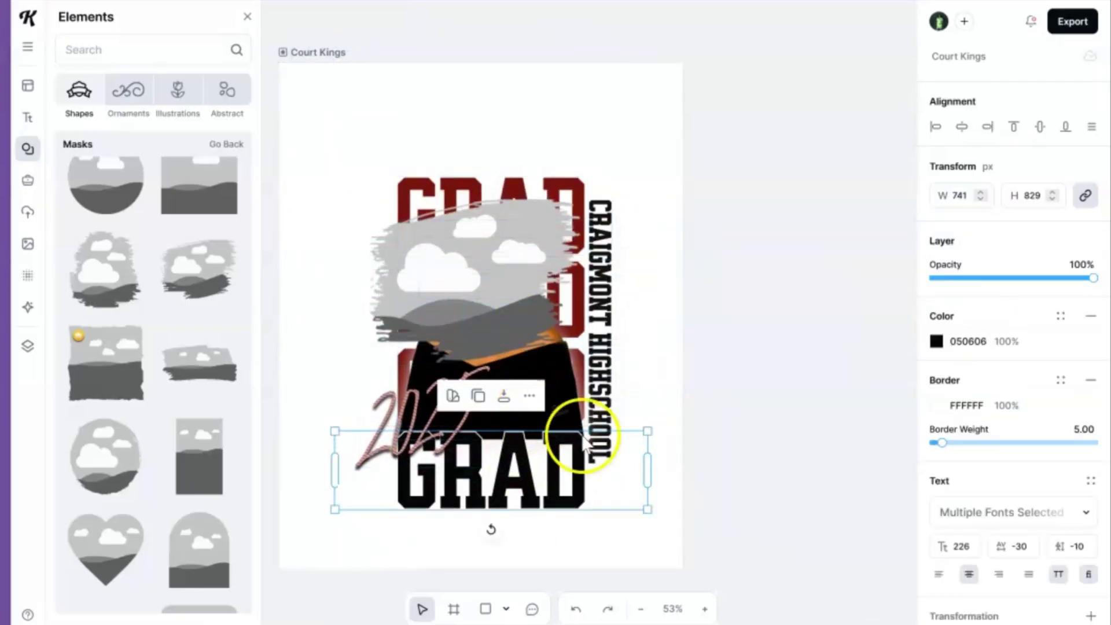
left_click(594, 393)
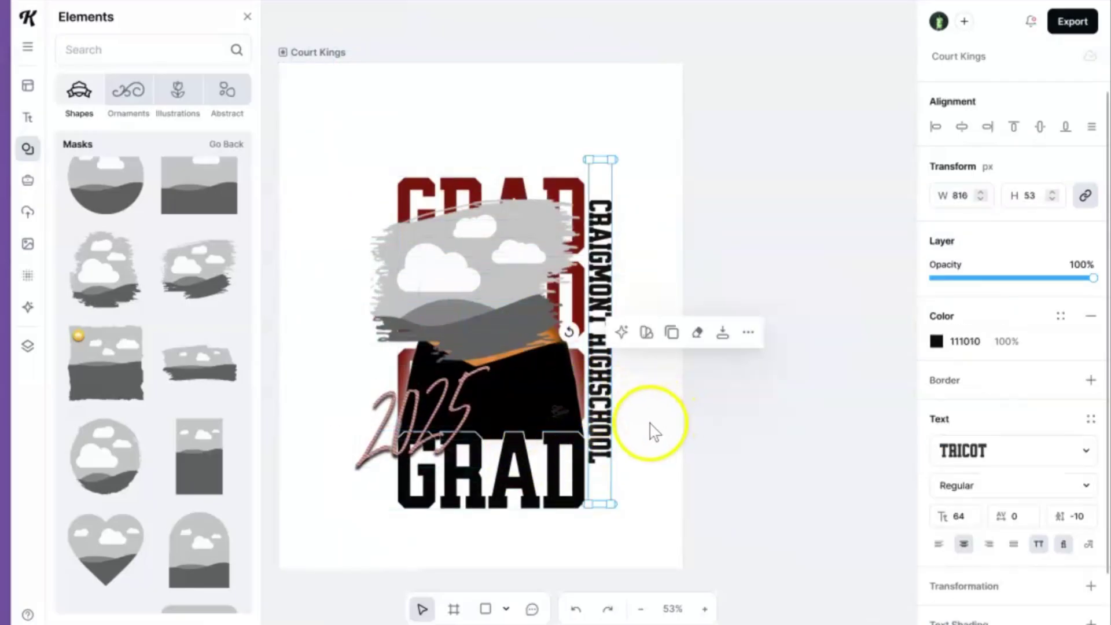
mouse_move(621, 413)
left_mouse_down()
mouse_move(642, 421)
mouse_move(607, 405)
left_mouse_up()
left_click(509, 159)
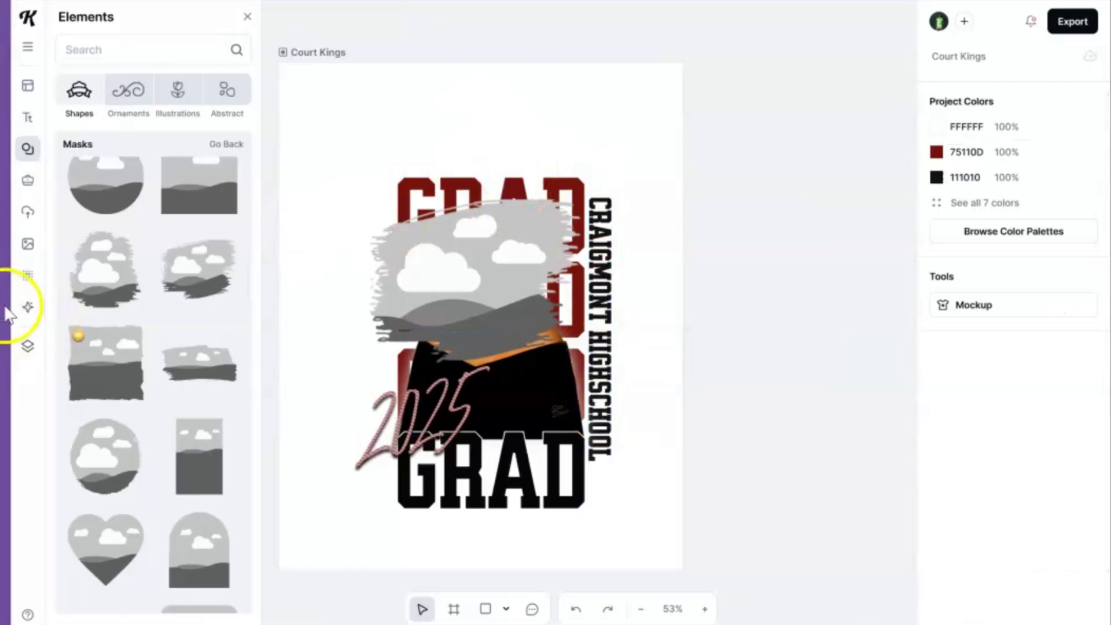
Step: Fill the brush-stroke mask with the trending stock photo of a dark-haired woman resting her head on her hand
left_click(28, 246)
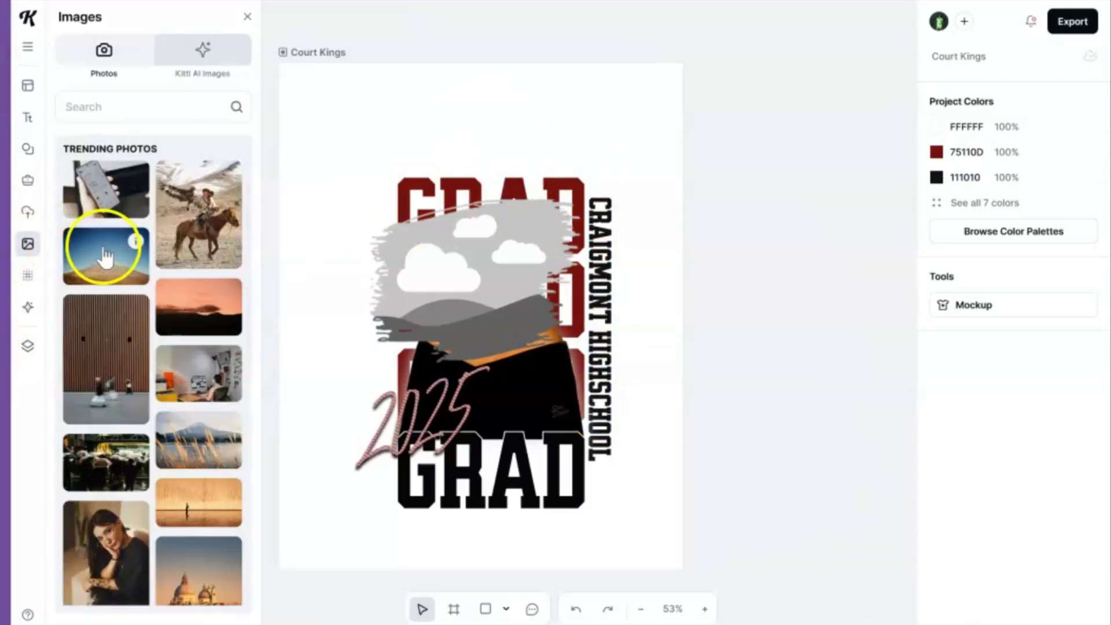
mouse_move(99, 532)
left_mouse_down()
mouse_move(268, 483)
mouse_move(471, 335)
mouse_move(471, 281)
mouse_move(446, 280)
mouse_move(471, 266)
mouse_move(496, 377)
mouse_move(488, 338)
mouse_move(488, 347)
left_mouse_up()
left_click(474, 262)
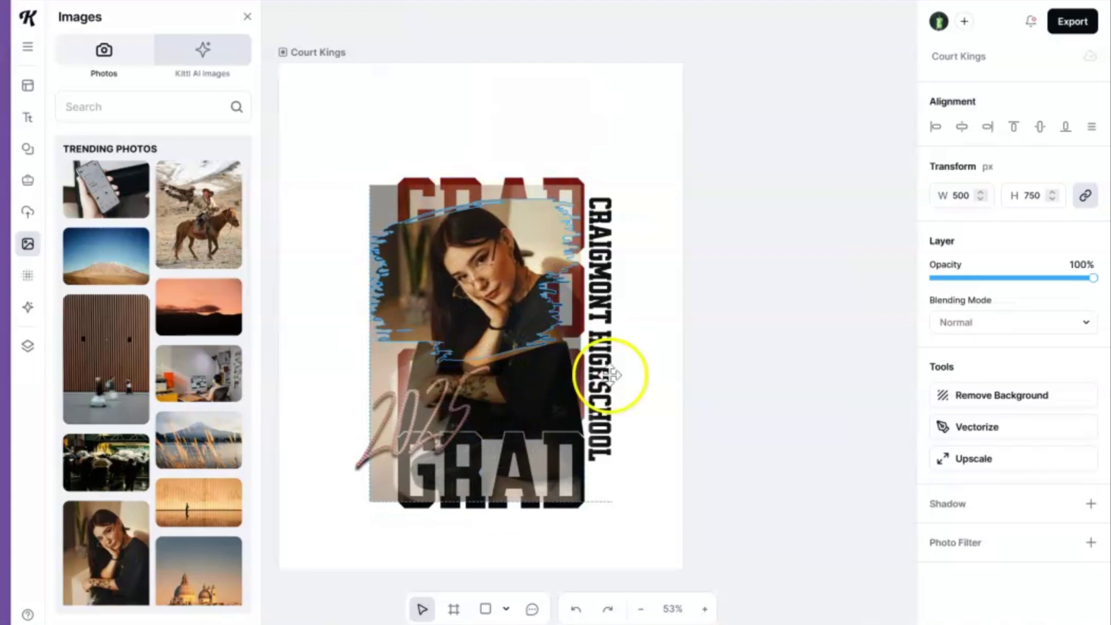
left_click(449, 273)
Step: Delete the brush-stroke masked portrait from the GRAD design
left_click(570, 157)
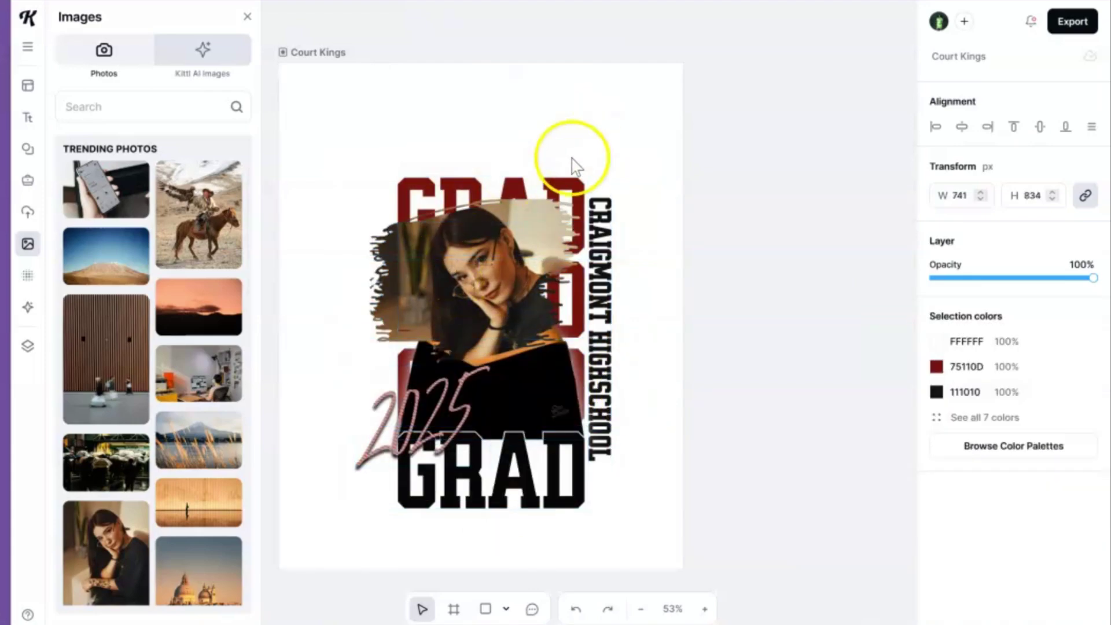
left_click_drag(460, 307, 512, 270)
key("Delete")
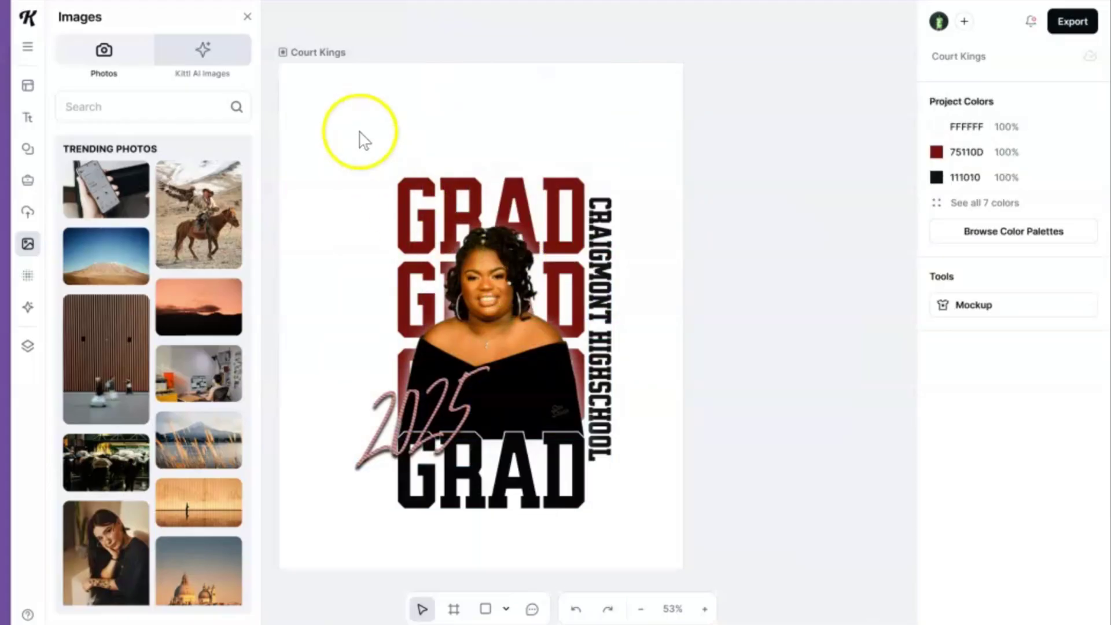
Step: Search the elements for "letter mask" and add the letter M mask, 390 by 500 px, to the artboard
left_click(28, 183)
left_click(32, 159)
left_click(162, 56)
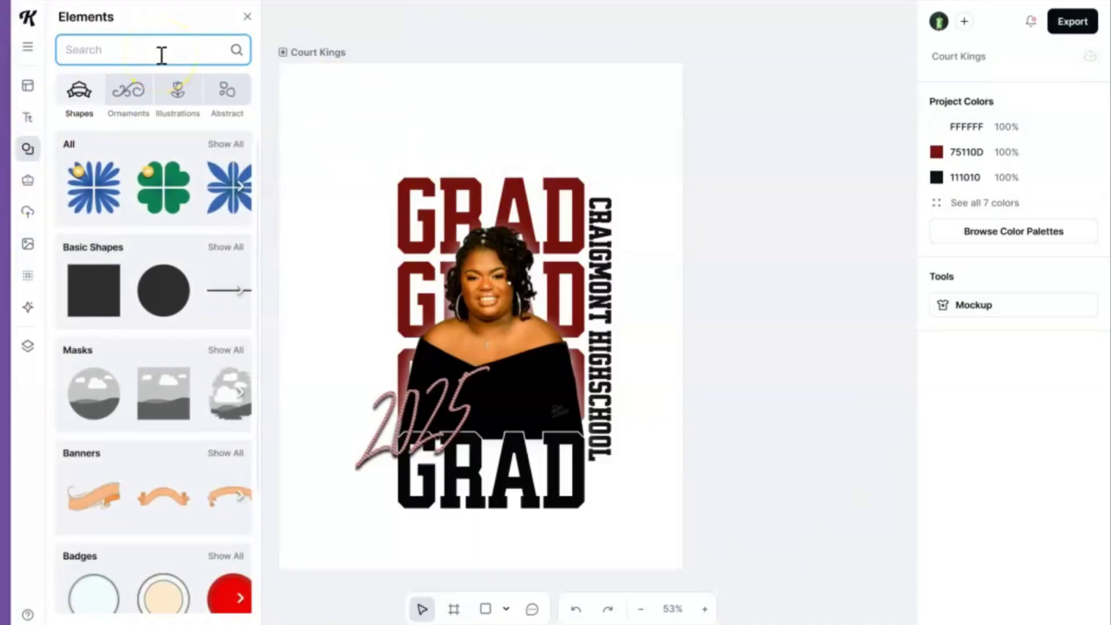
type("letter")
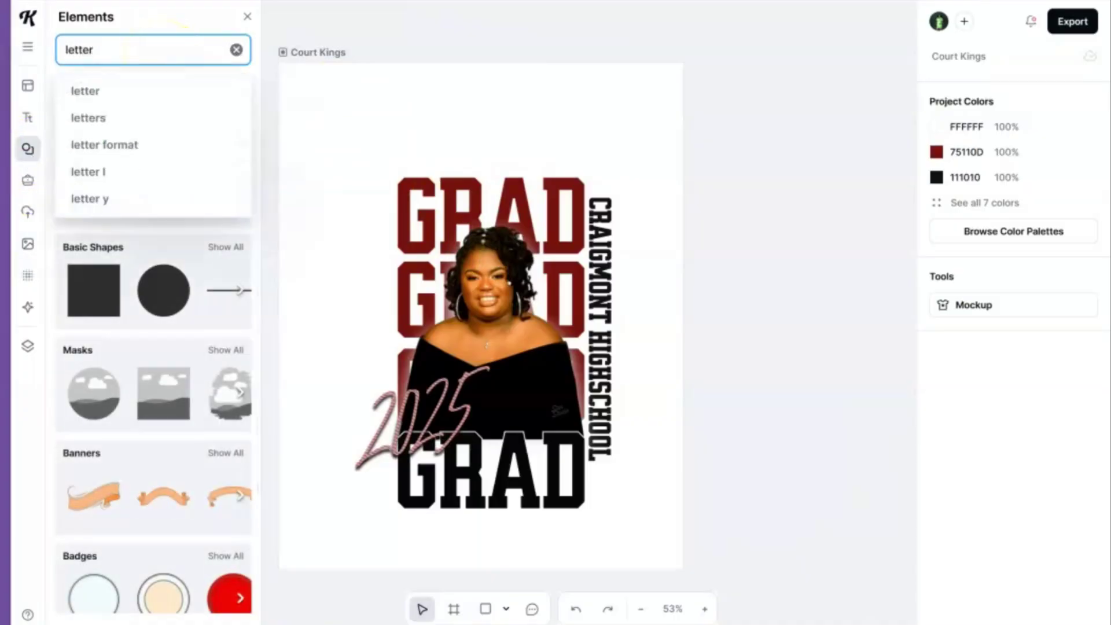
type(" mask")
key("Return")
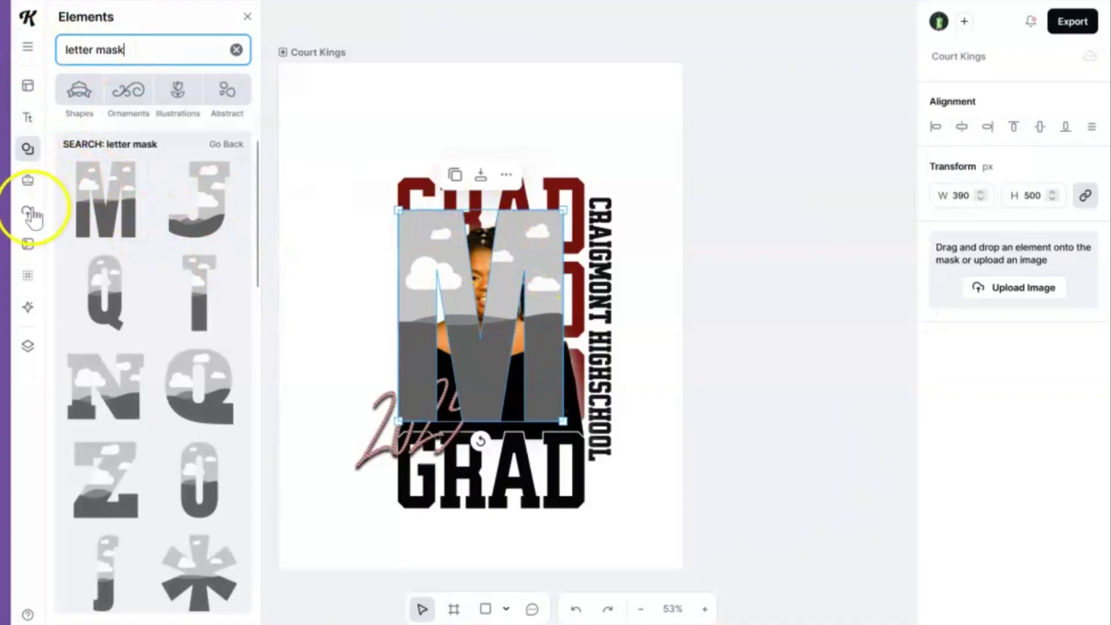
Step: Fill the letter M mask with the horse rider photo, placing it in the artboard's upper-left corner and the GRAD design in the lower right
left_click(29, 246)
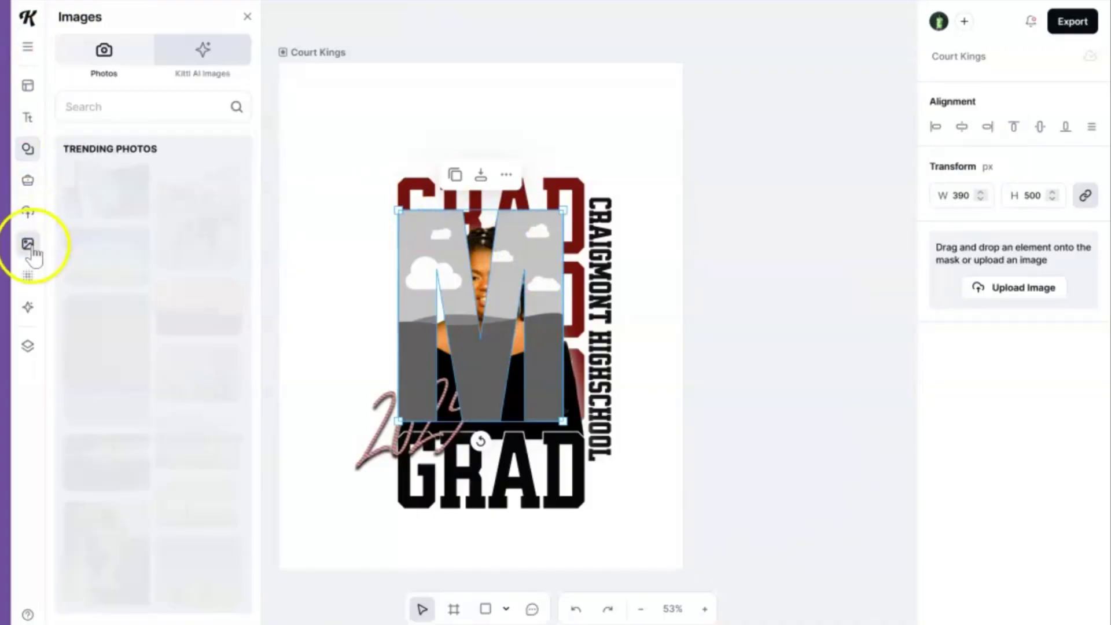
left_click_drag(438, 283, 377, 200)
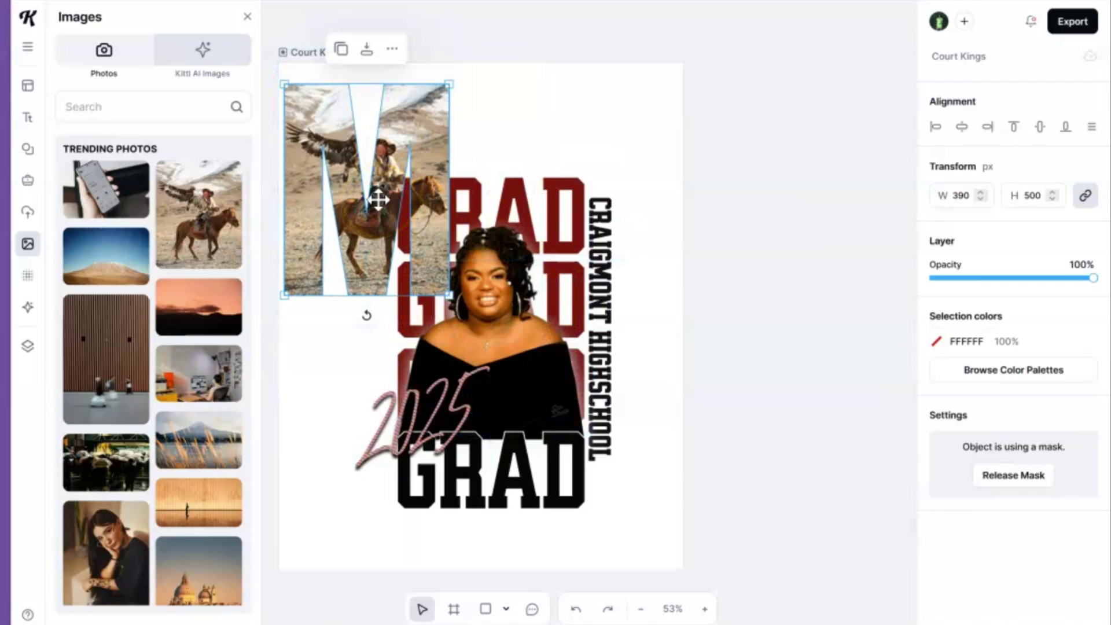
left_click(596, 117)
left_click(491, 528)
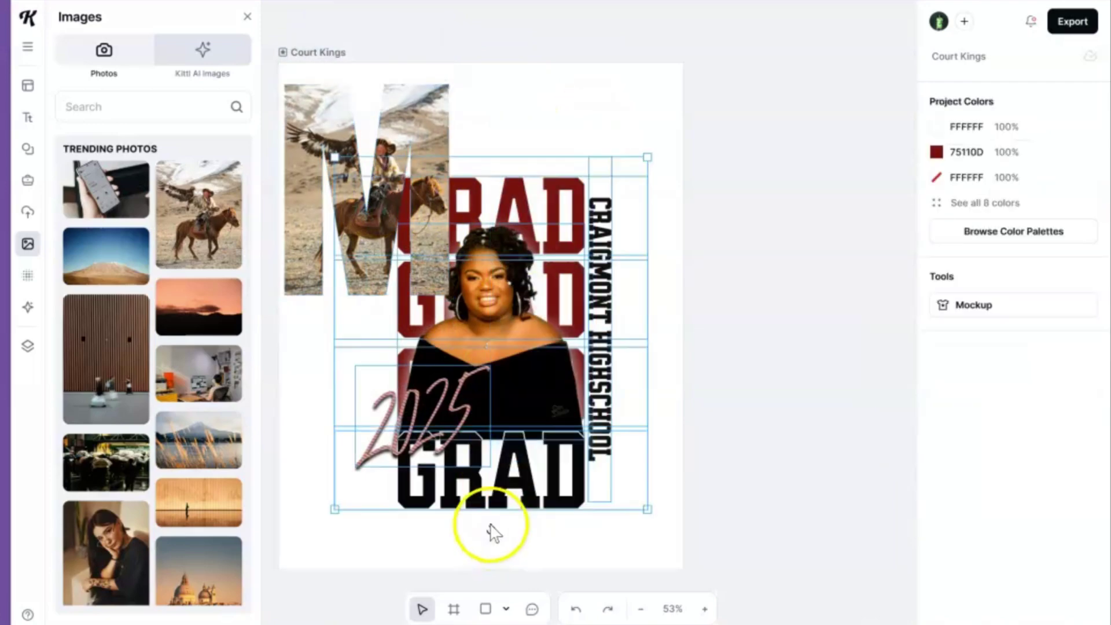
left_click_drag(487, 350, 573, 461)
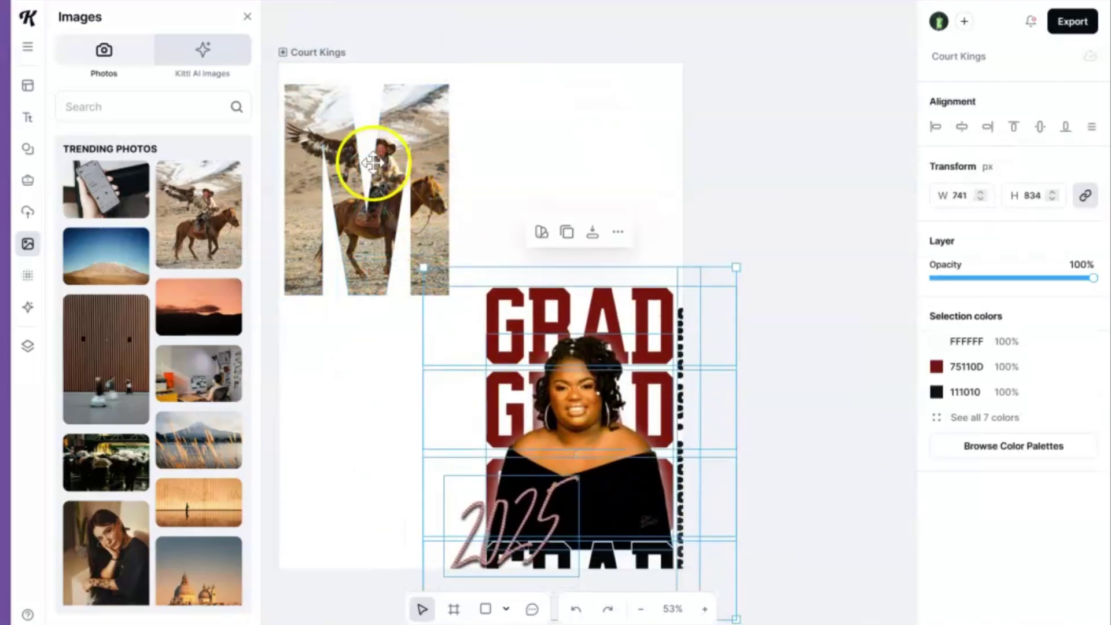
Step: Open the photo-filled letter M for editing and reposition the horse rider photo inside the mask
left_click(379, 165)
double_click(388, 192)
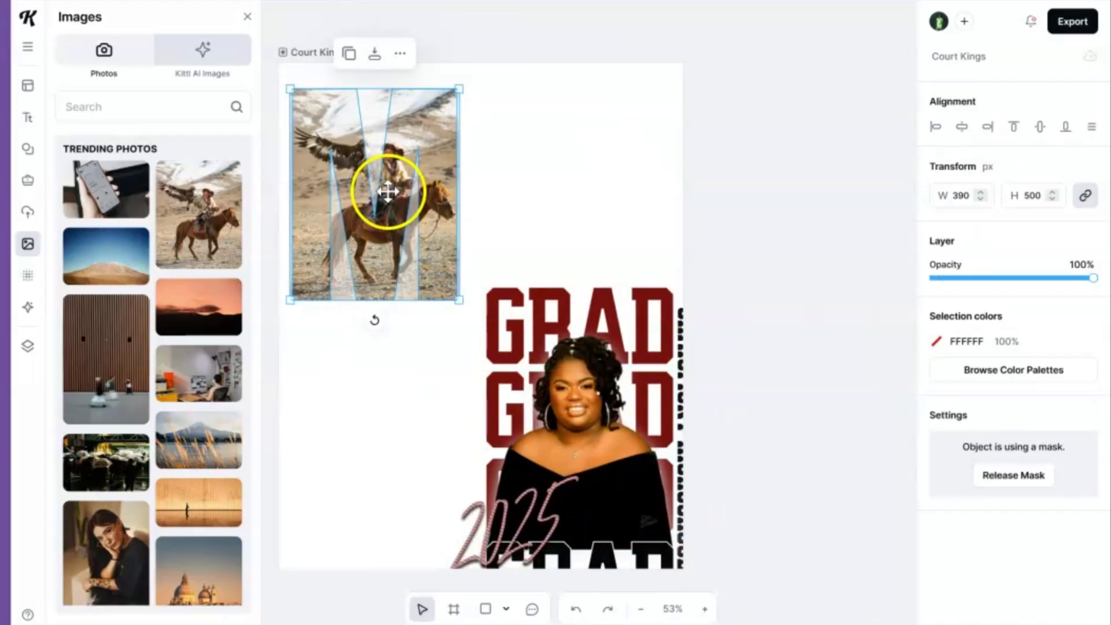
left_click_drag(411, 175, 394, 195)
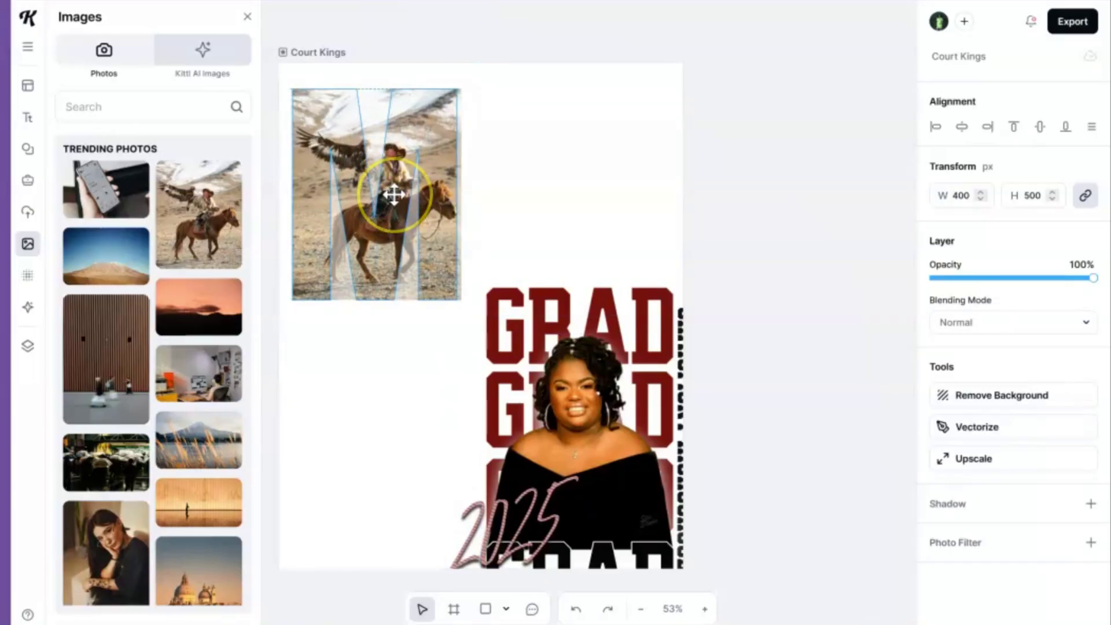
left_click(554, 186)
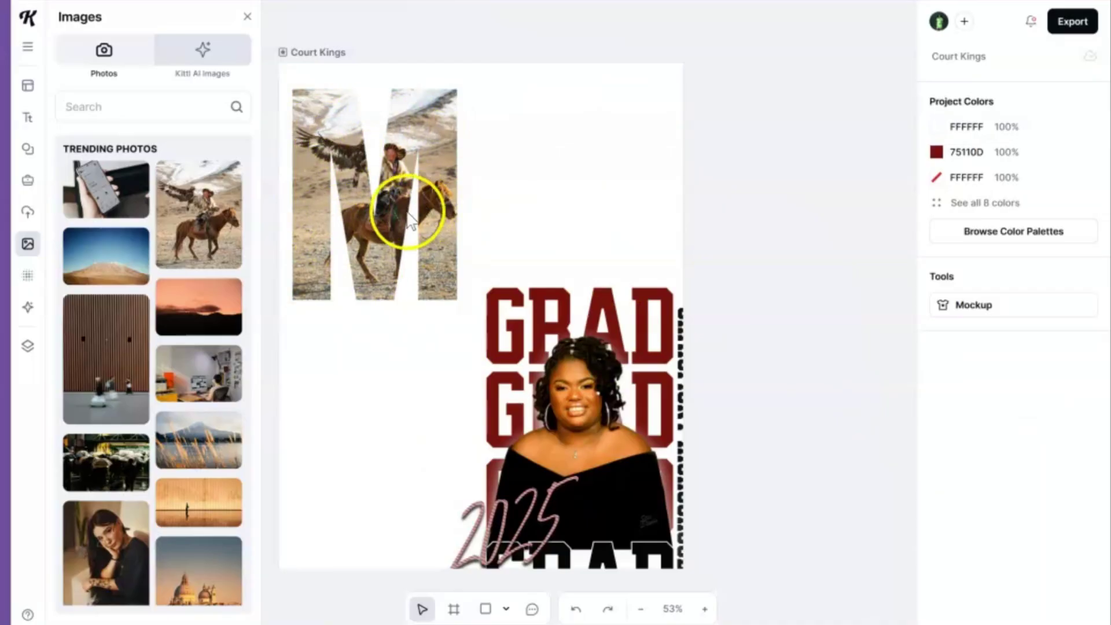
Step: Delete the photo-filled letter M and move the whole GRAD design back to the middle of the artboard
left_click(435, 175)
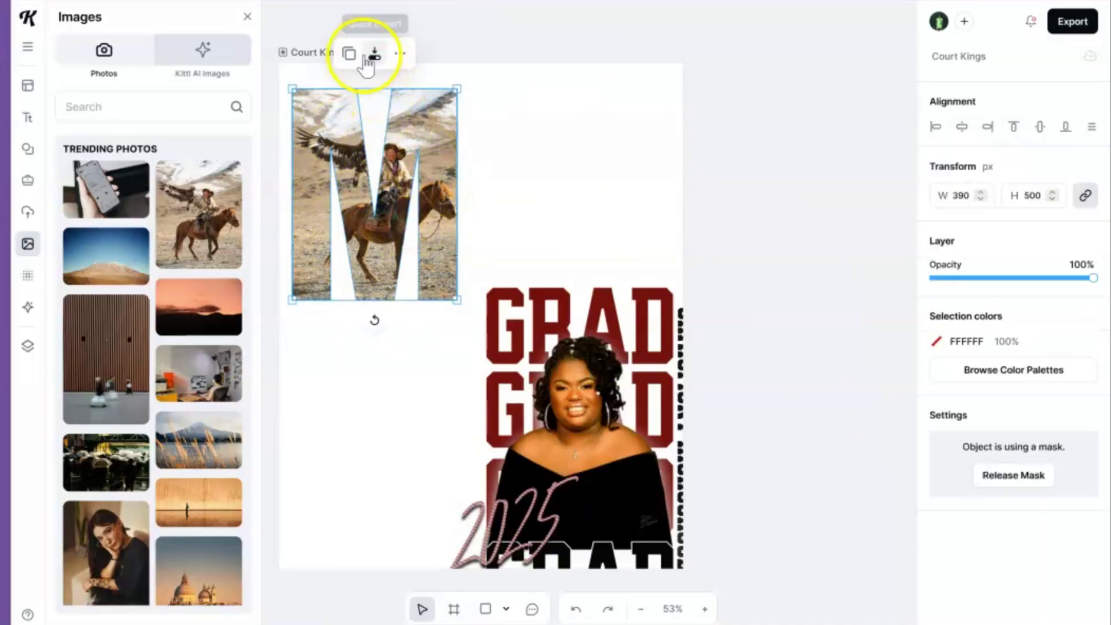
key("Delete")
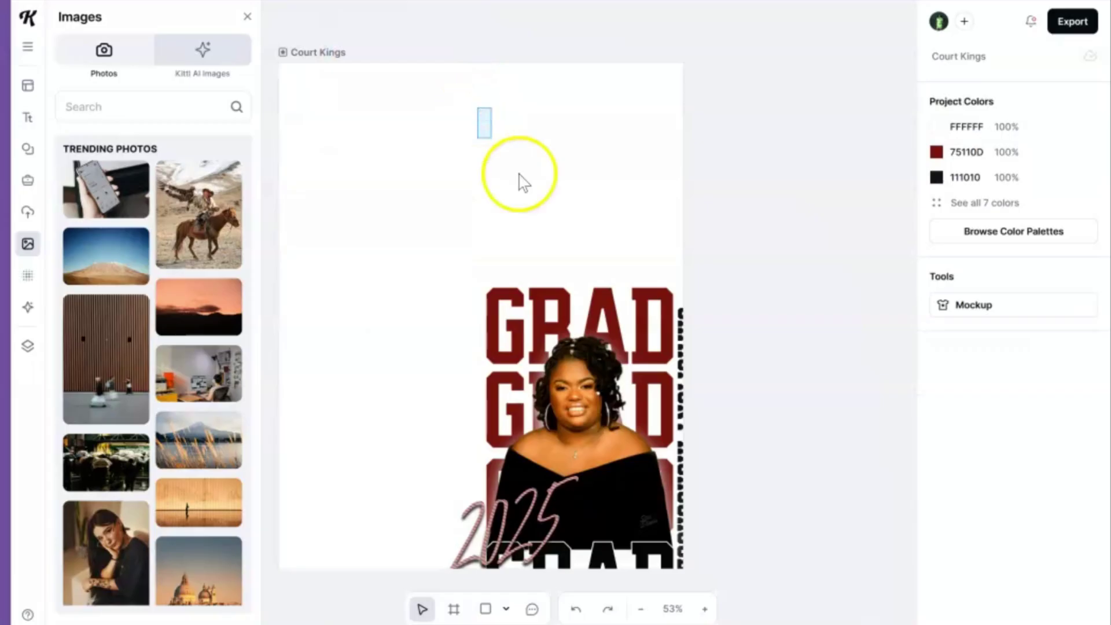
left_click_drag(519, 175, 756, 607)
left_click_drag(637, 428, 476, 337)
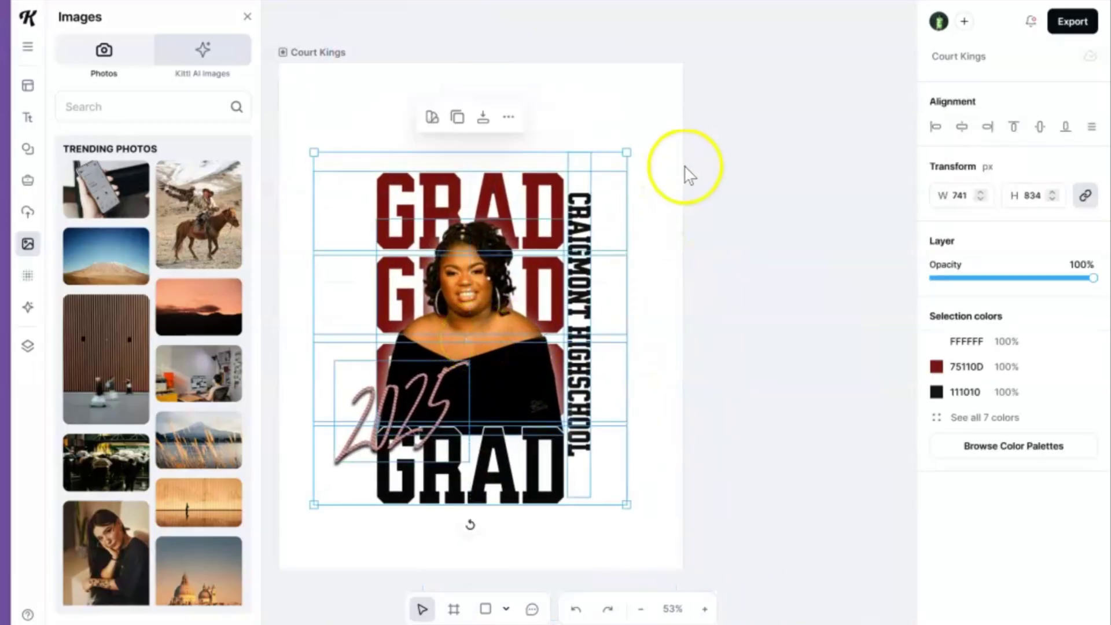
left_click(666, 166)
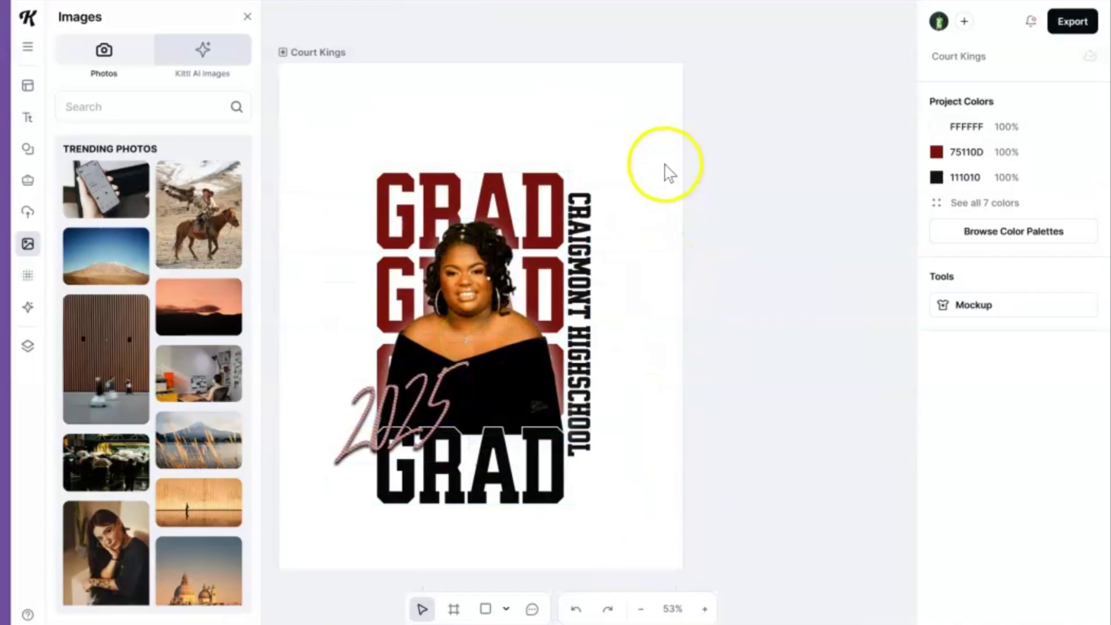
Step: Search the elements library for "paint swatch"
left_click(29, 154)
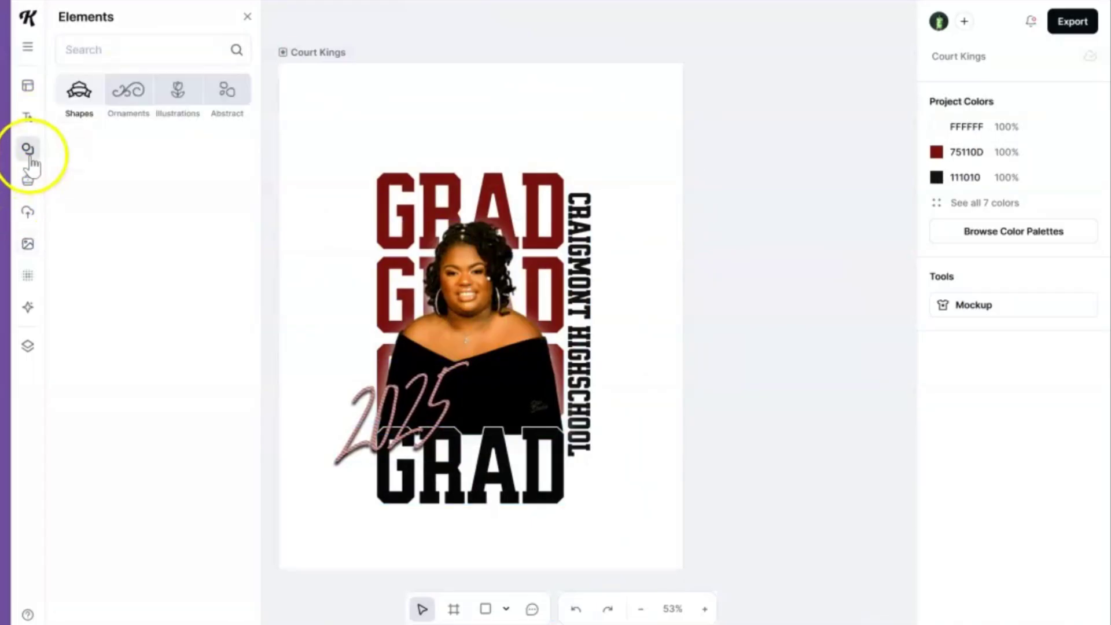
left_click(98, 49)
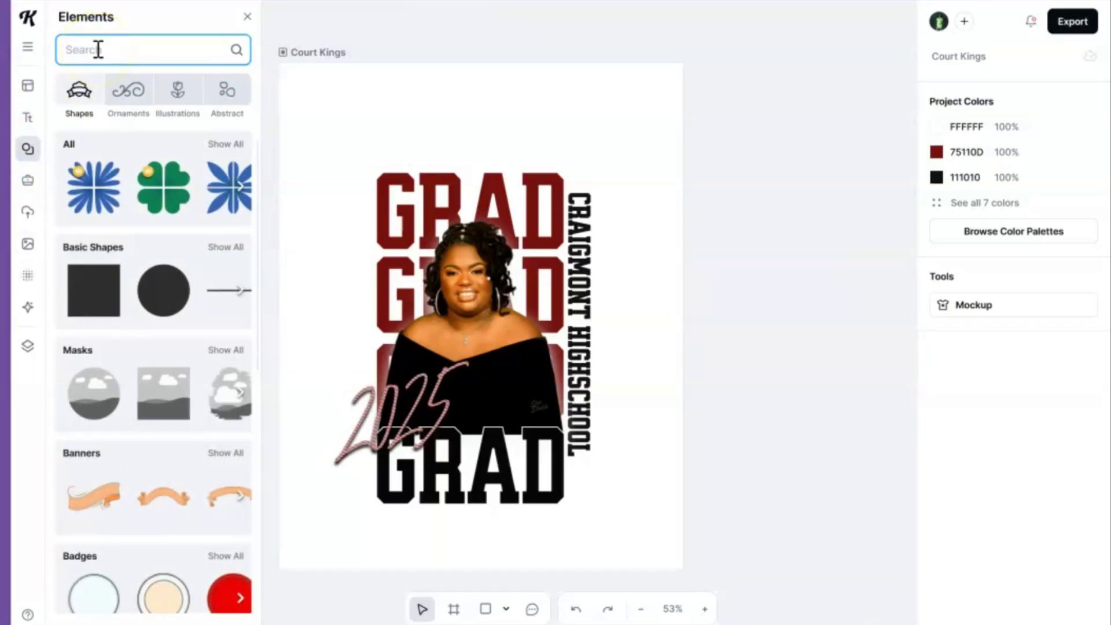
type("paint")
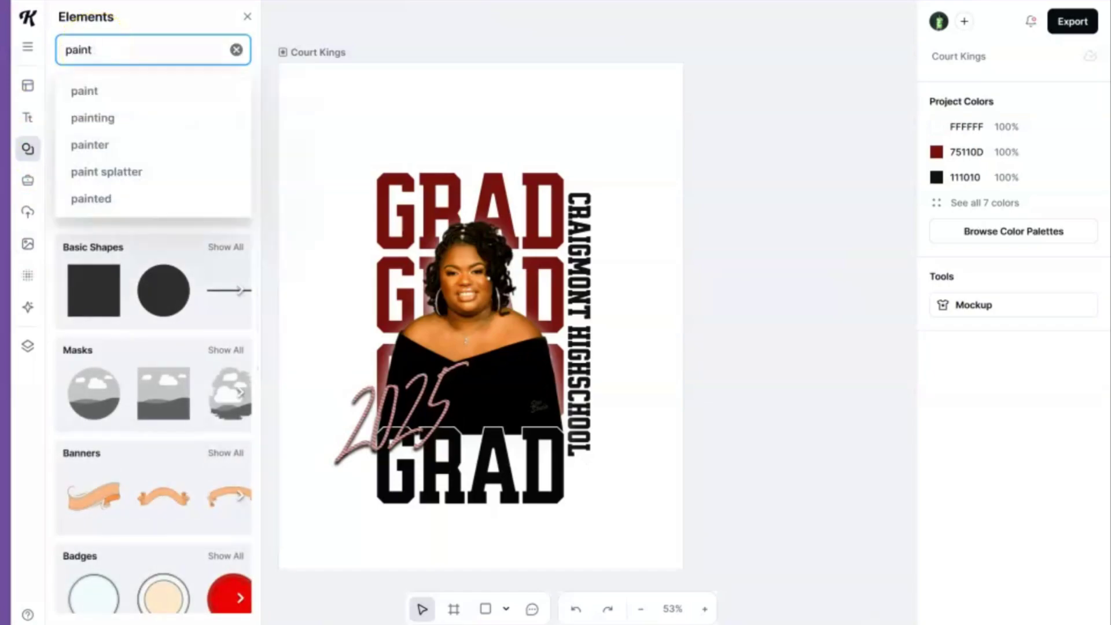
type(" swatch")
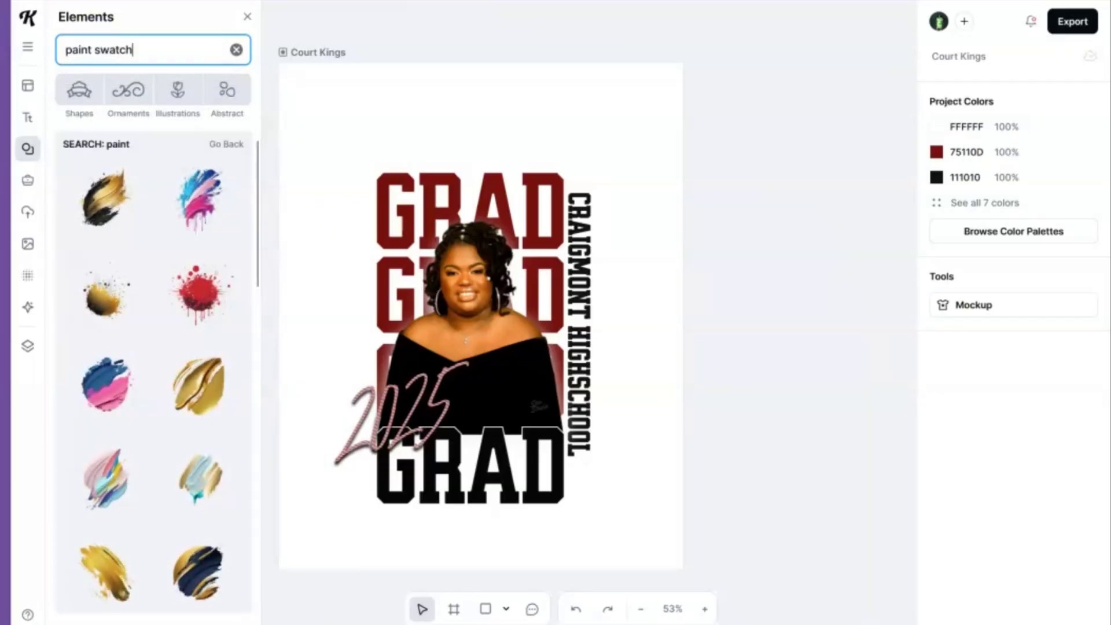
key("Return")
Step: Find the gold liquid paint splash among the results and add it to the artboard at 430 by 500 px
left_click(258, 178)
mouse_move(258, 205)
left_mouse_down()
mouse_move(302, 405)
mouse_move(293, 519)
left_mouse_up()
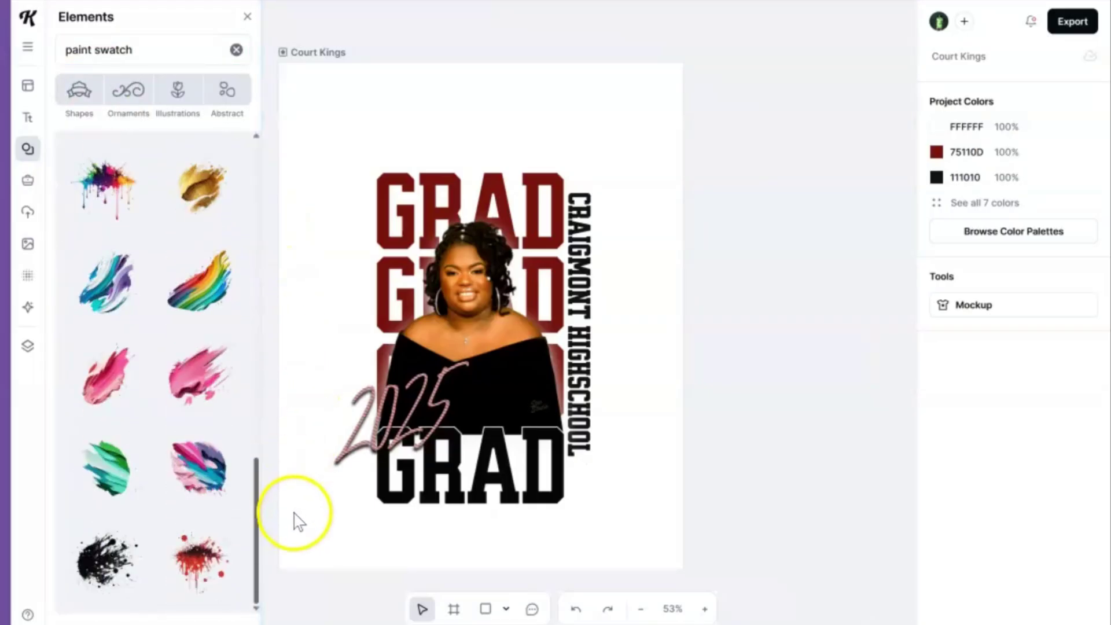
left_click_drag(255, 357, 264, 560)
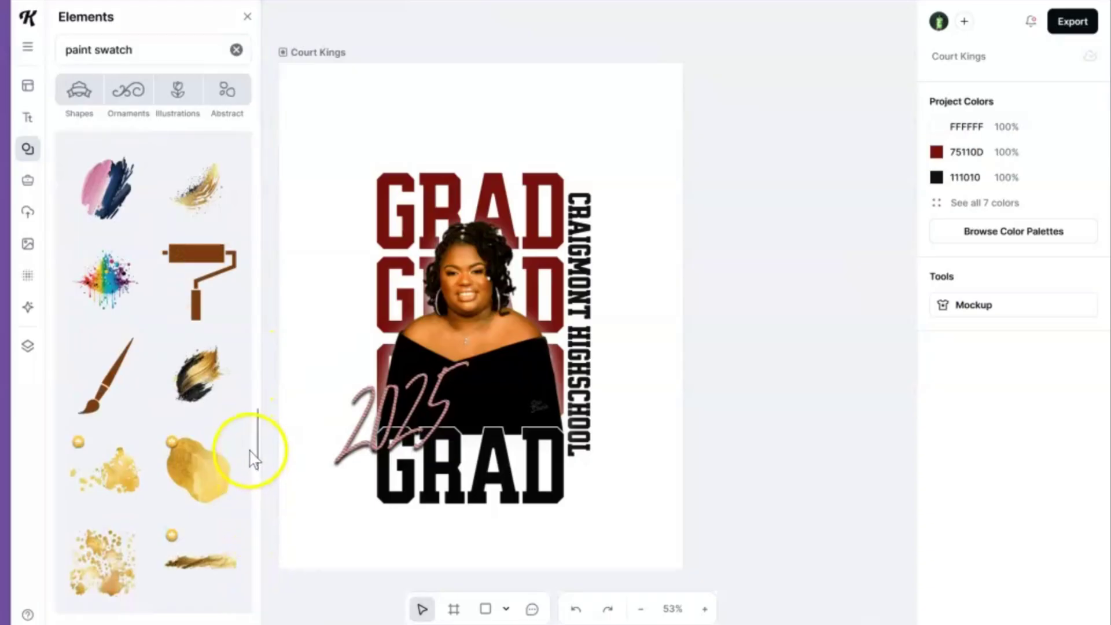
mouse_move(252, 431)
left_mouse_down()
mouse_move(262, 509)
mouse_move(255, 457)
mouse_move(255, 473)
left_mouse_up()
scroll(262, 509, "down", 2)
left_click(188, 367)
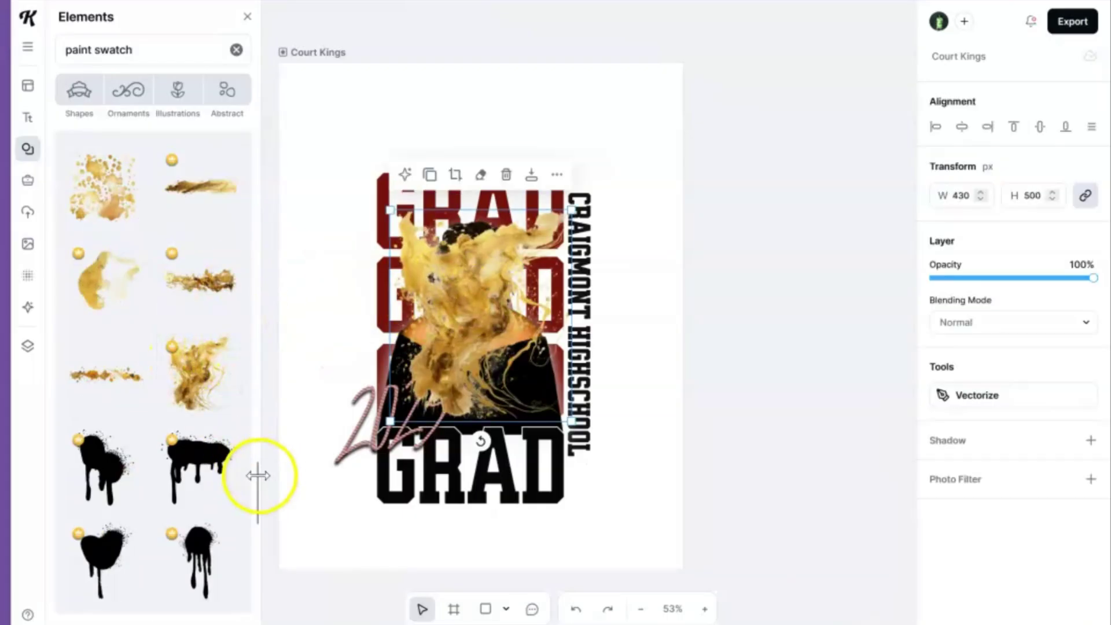
left_click_drag(258, 484, 280, 112)
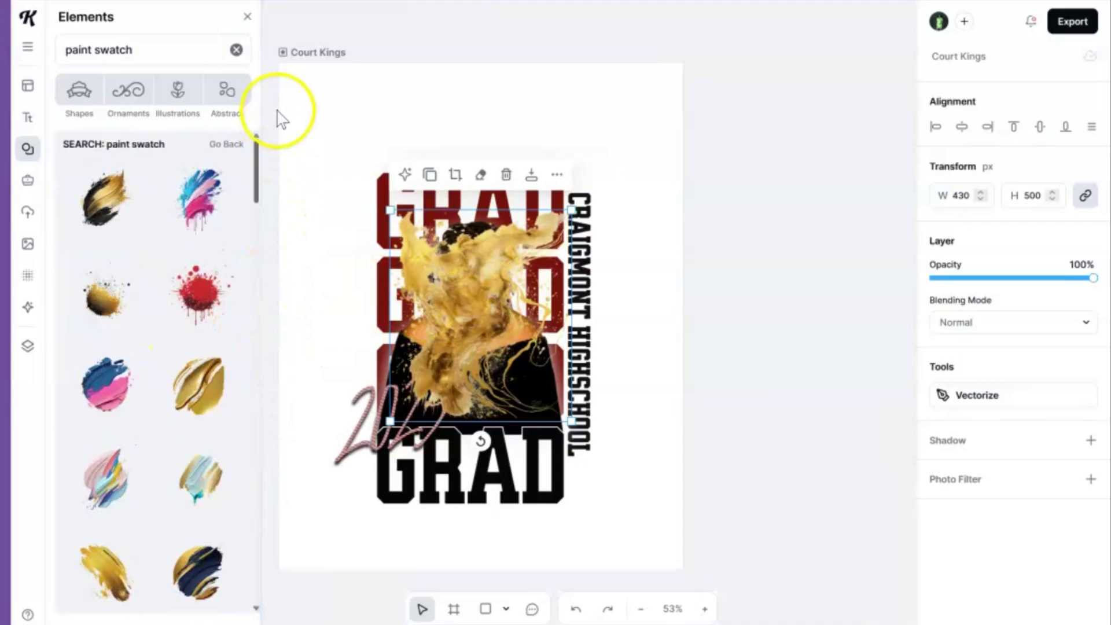
Step: Enlarge the gold paint splash to 768 by 894 px and position it over the whole GRAD design
left_click_drag(570, 419, 657, 570)
mouse_move(575, 449)
left_mouse_down()
mouse_move(491, 366)
mouse_move(499, 390)
left_mouse_up()
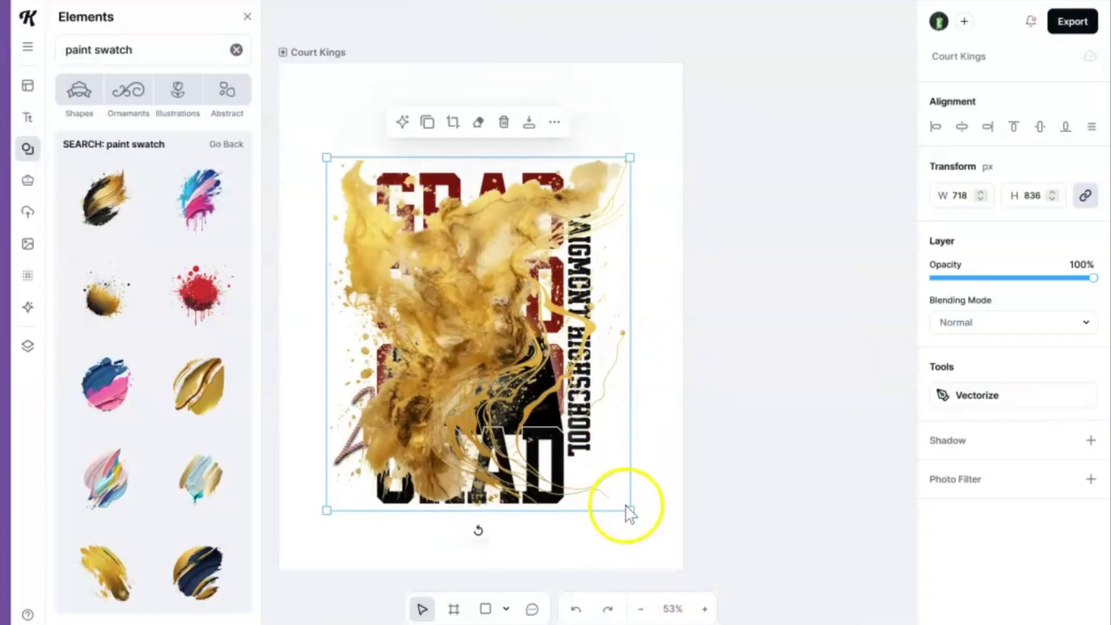
left_click_drag(630, 513, 650, 533)
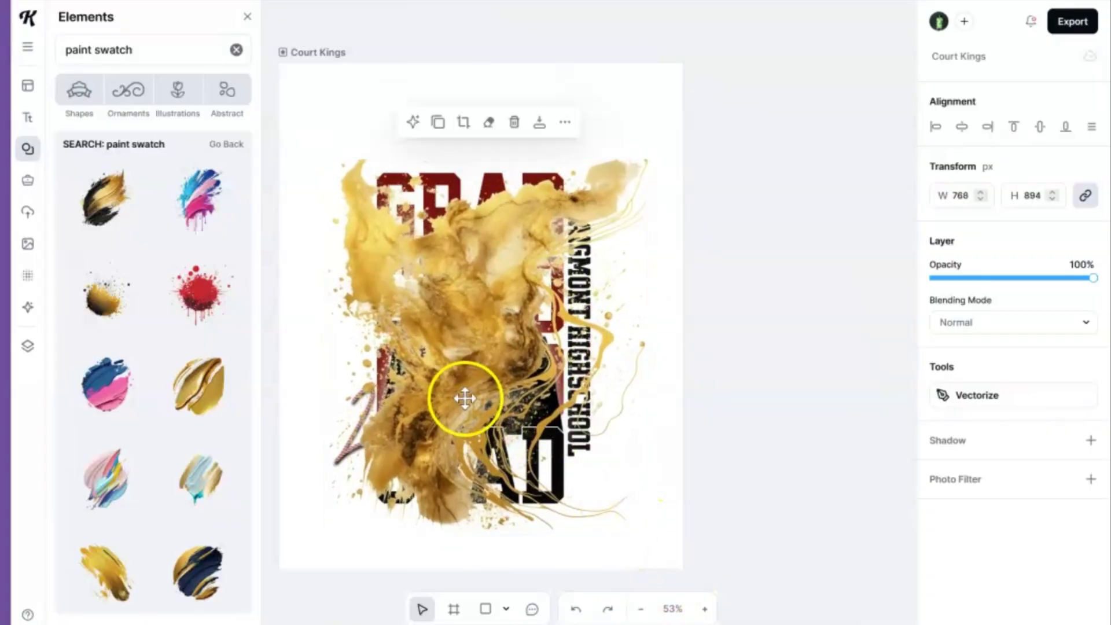
left_click_drag(463, 397, 464, 405)
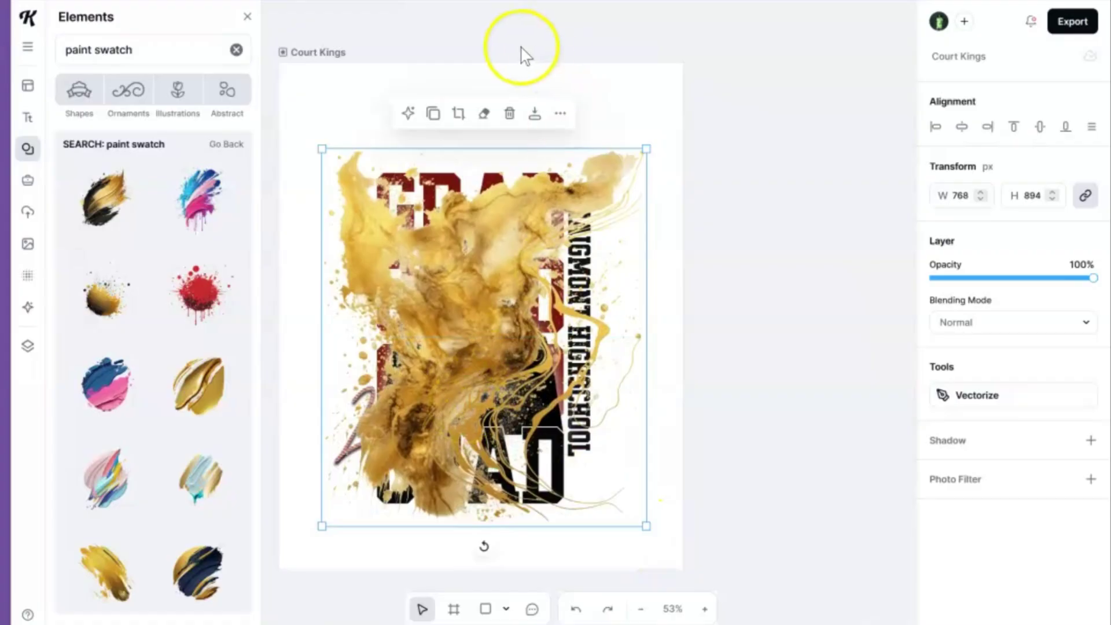
Step: Send the gold paint splash to the back, behind the GRAD design, and enlarge it to 826 by 961 px
left_click(560, 113)
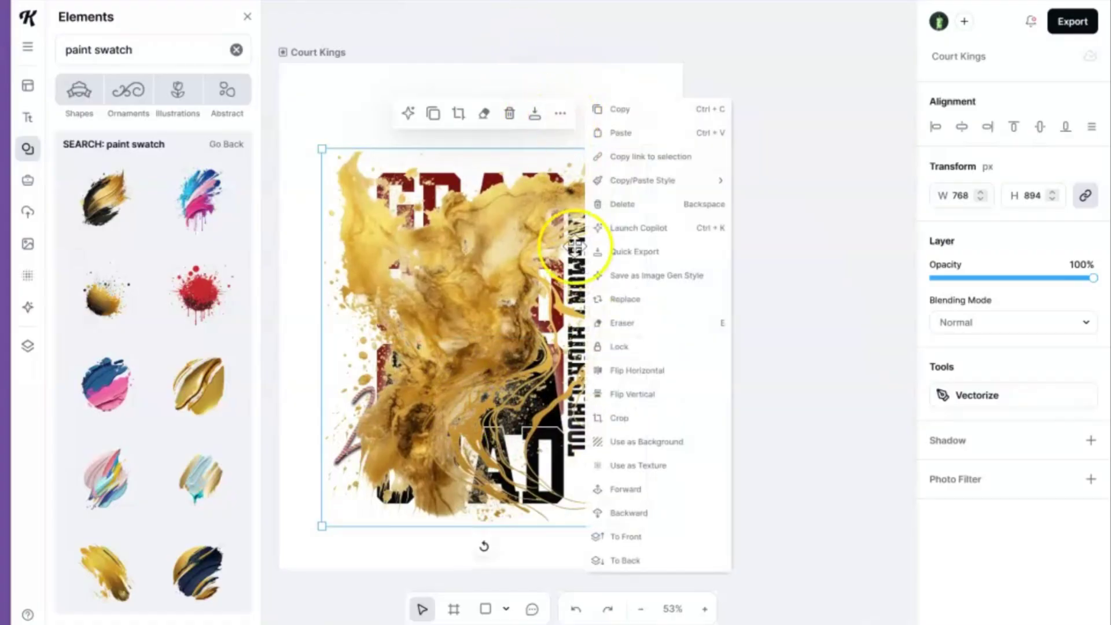
left_click(623, 560)
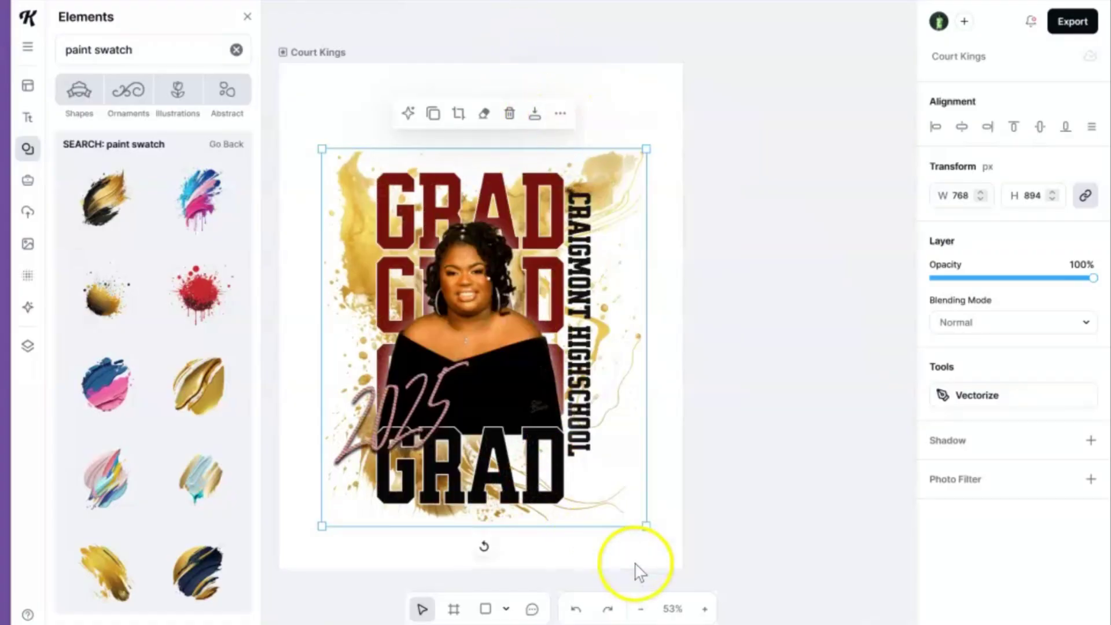
left_click(759, 404)
left_click(639, 153)
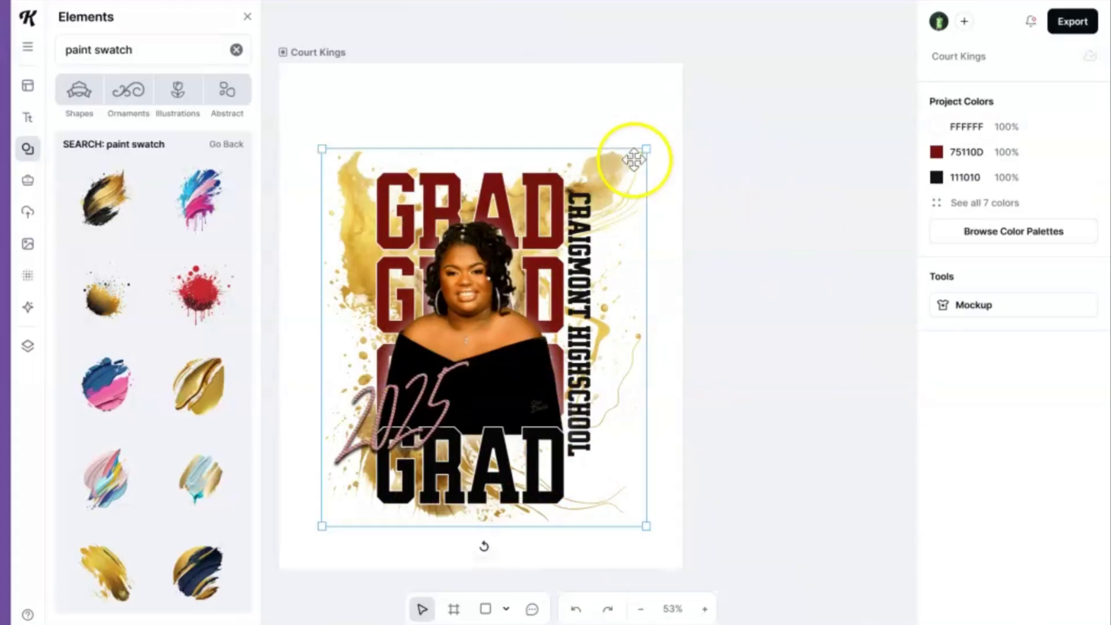
left_click_drag(661, 128, 627, 160)
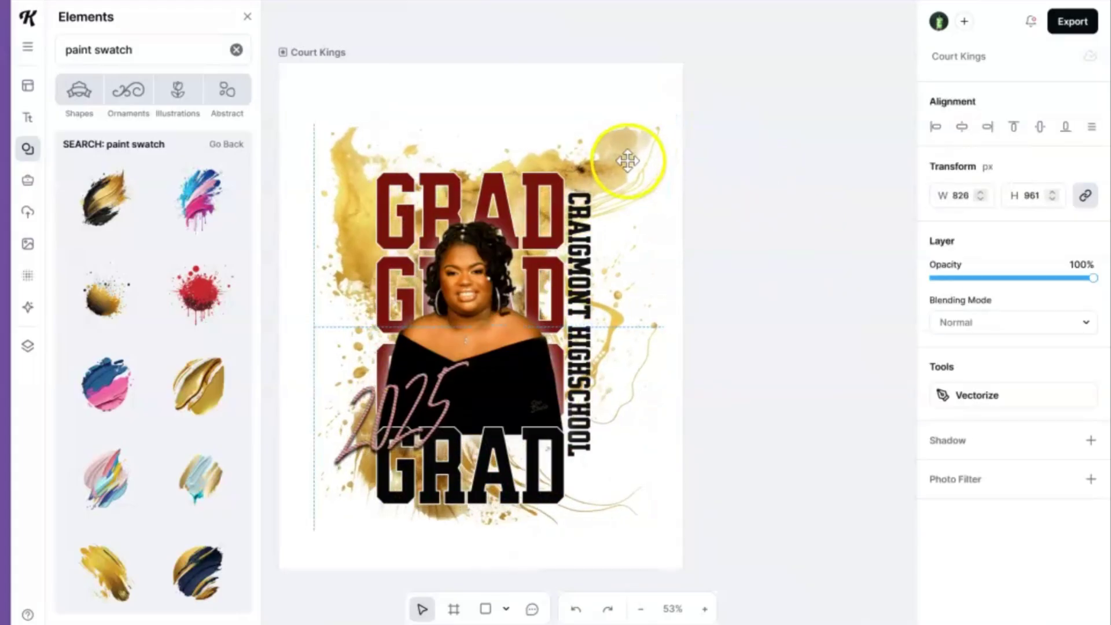
Step: Replace the vertical CRAIGMONT HIGHSCHOOL text with "PROUD MOM OF A"
left_click(580, 280)
double_click(597, 250)
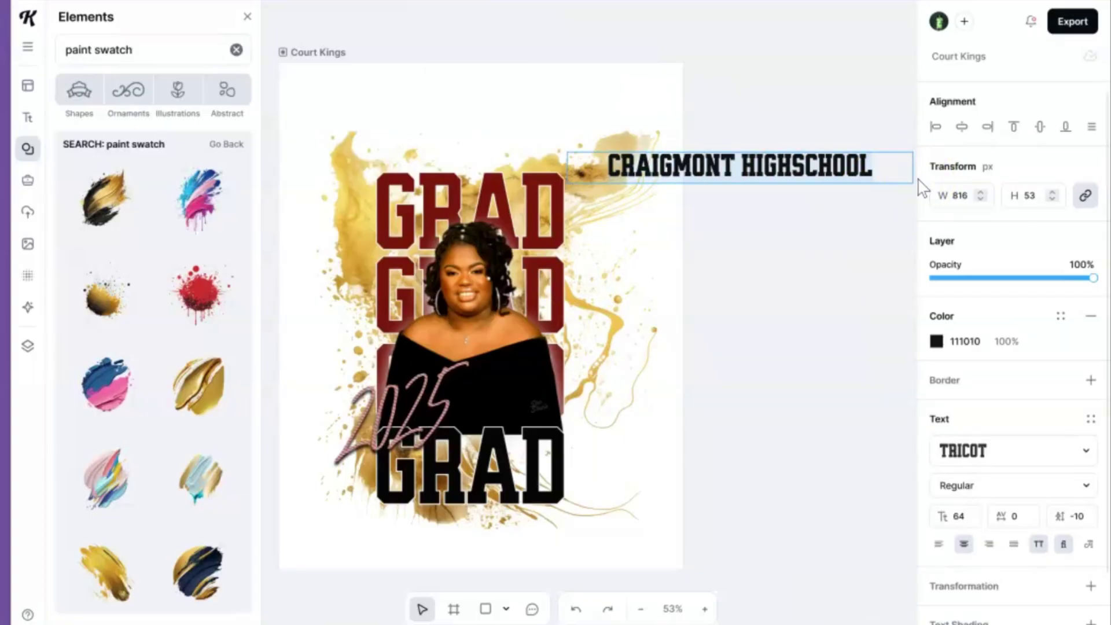
key("ctrl+a")
key("BackSpace")
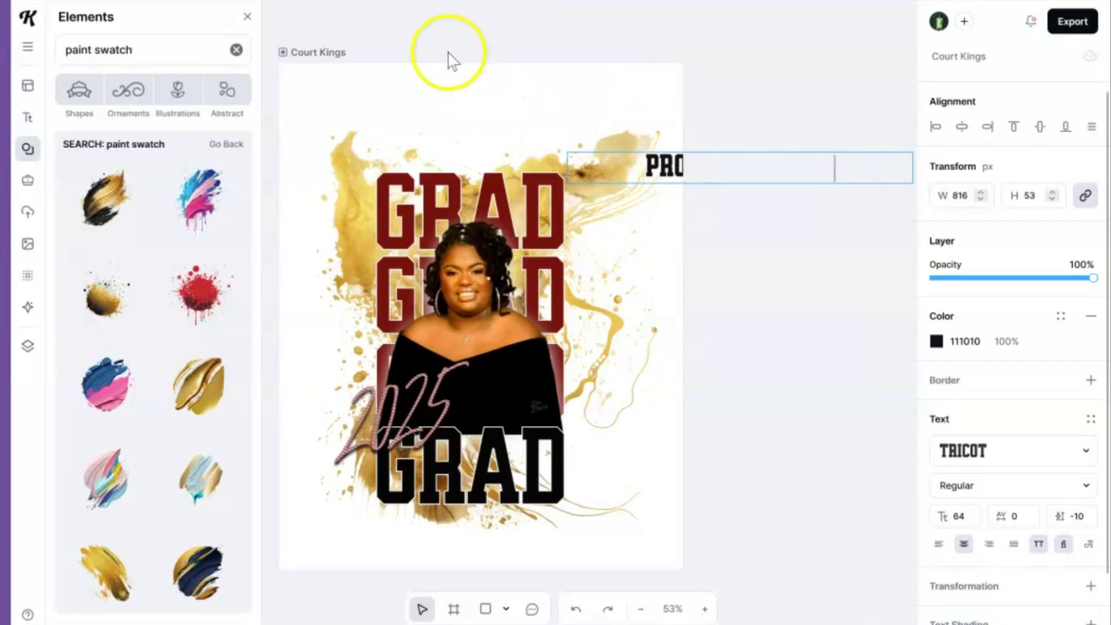
key("Escape")
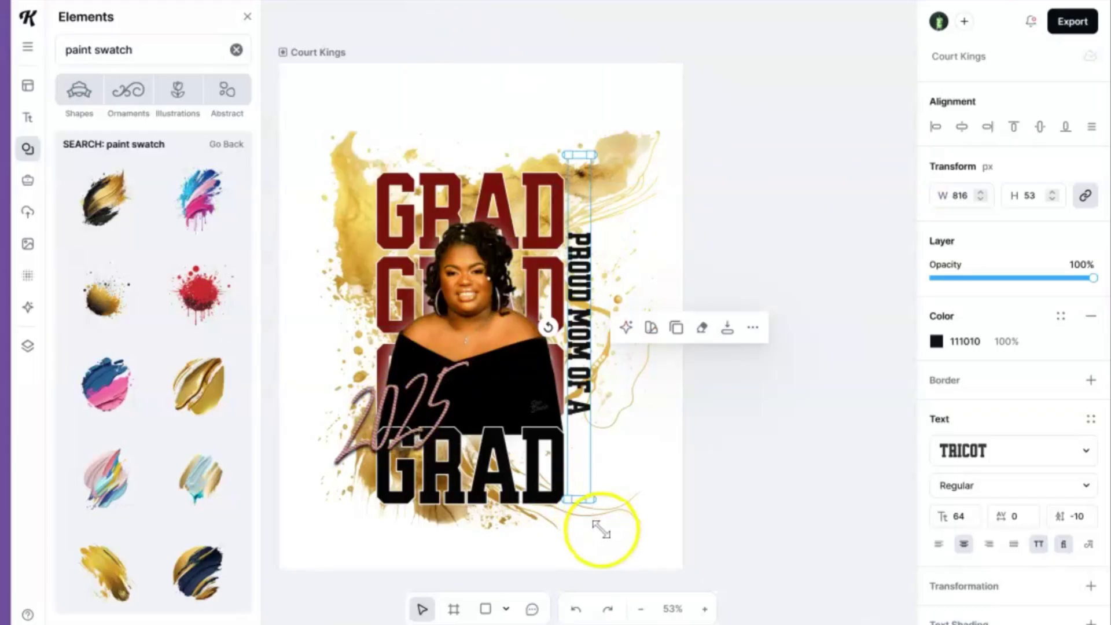
Step: Enlarge the vertical PROUD MOM OF A text to 1197 by 77 px and move it up beside the GRAD lettering
left_click_drag(601, 529, 652, 602)
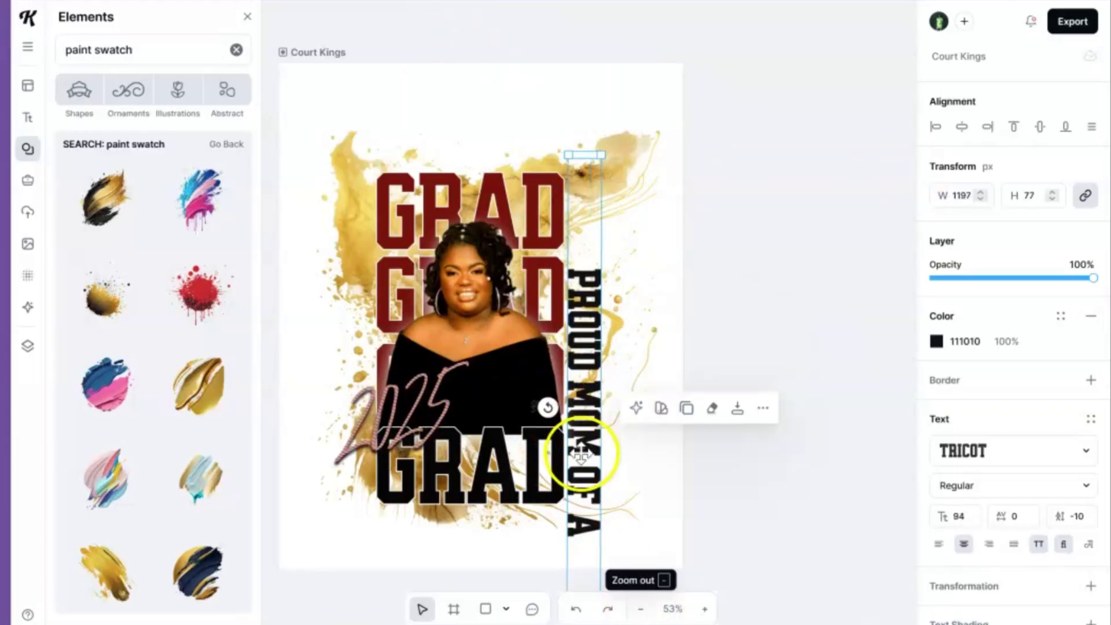
left_click_drag(580, 455, 581, 381)
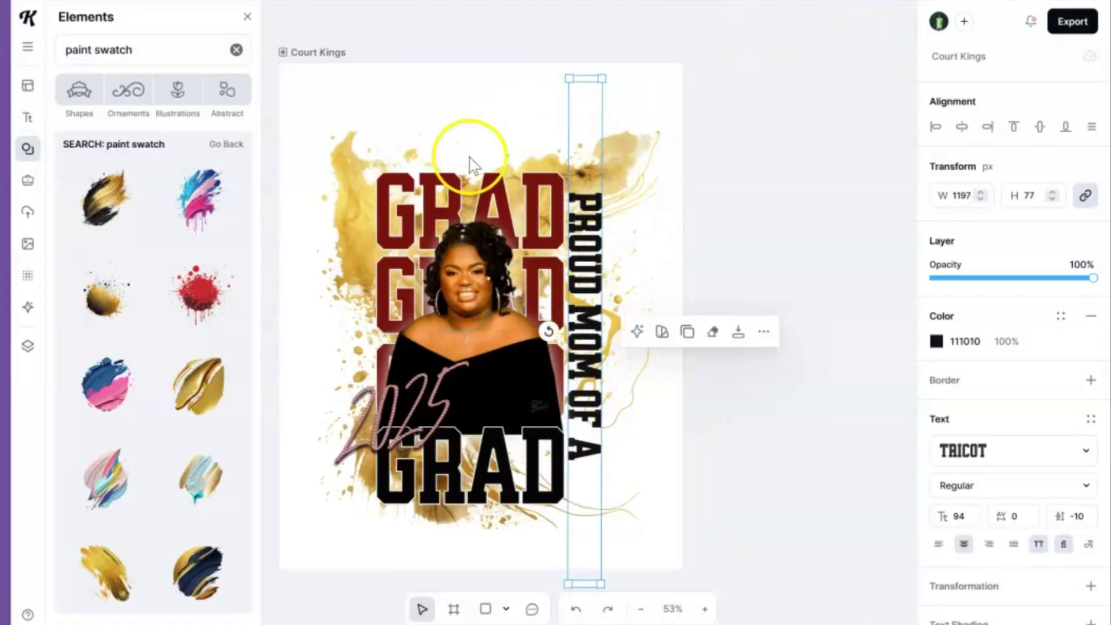
left_click(791, 143)
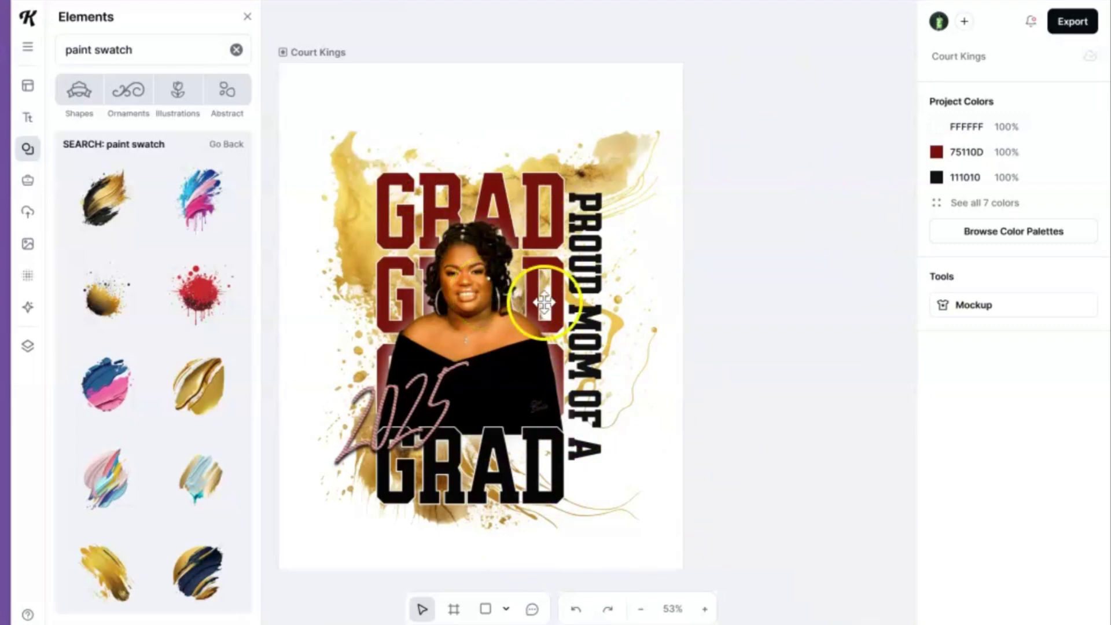
Step: Preview the design on the T-shirt mockup, enlarging it to span the shirt front and centring it on the chest
left_click(958, 313)
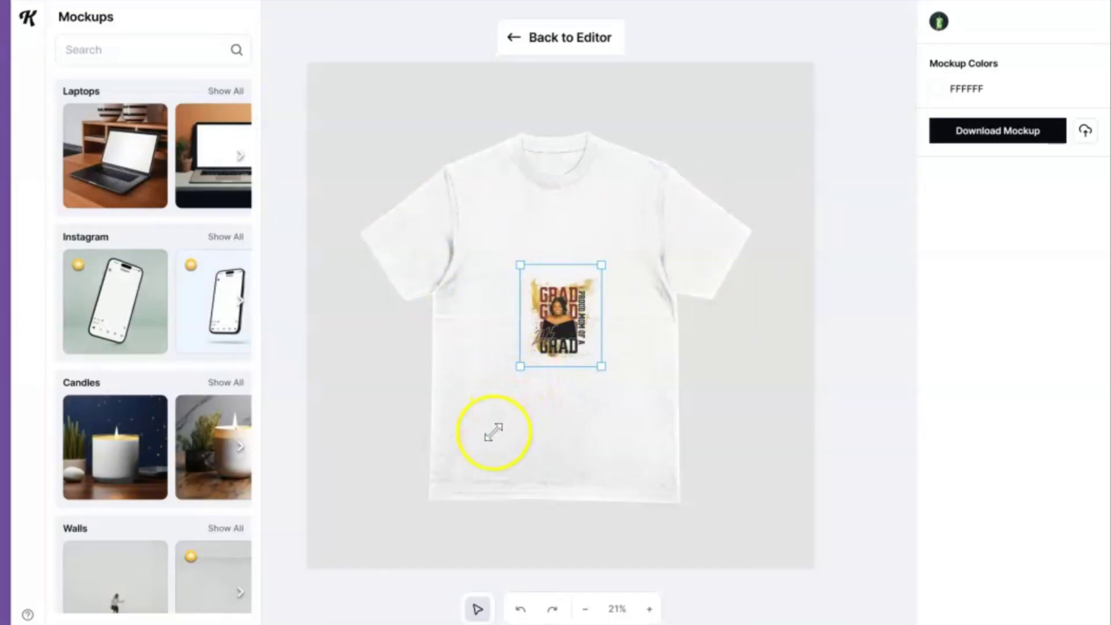
left_click_drag(493, 432, 391, 570)
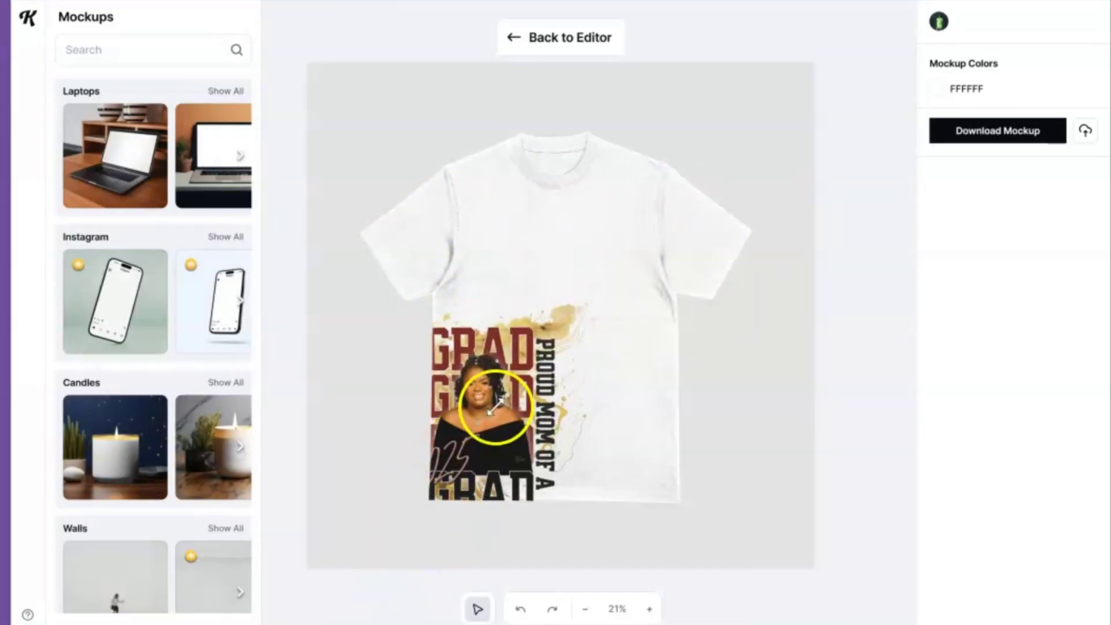
left_click_drag(568, 332, 554, 324)
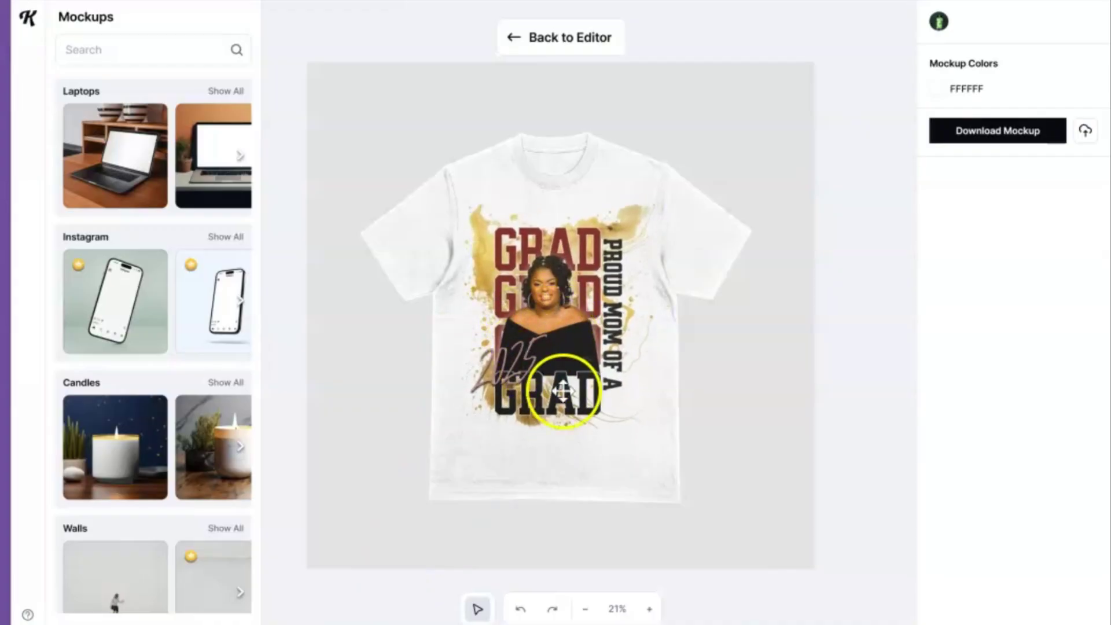
left_click(646, 332)
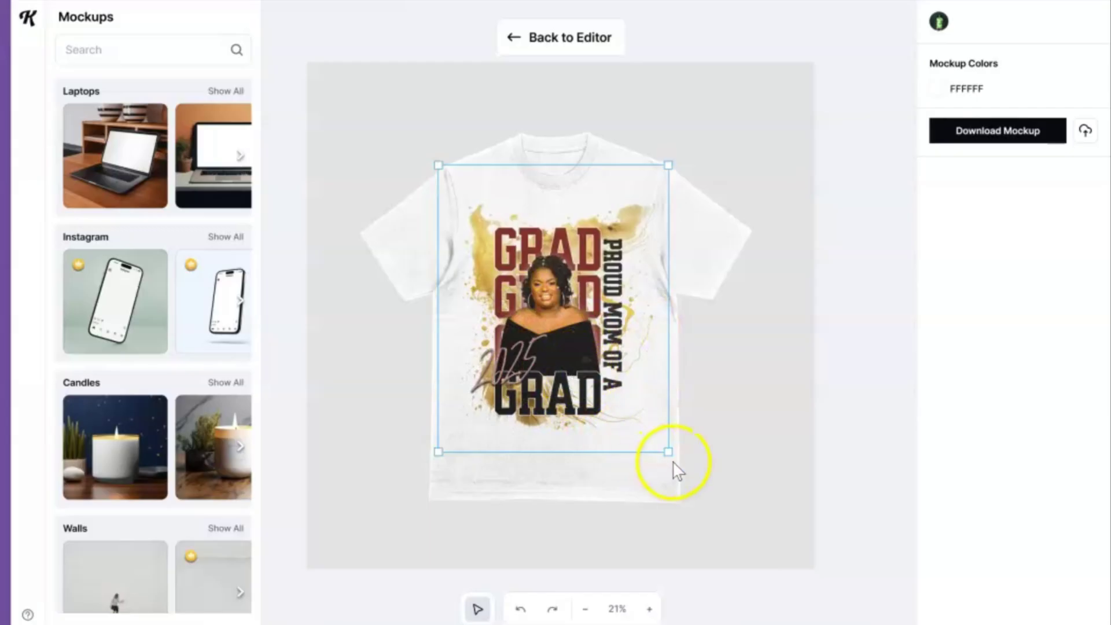
left_click_drag(670, 451, 706, 520)
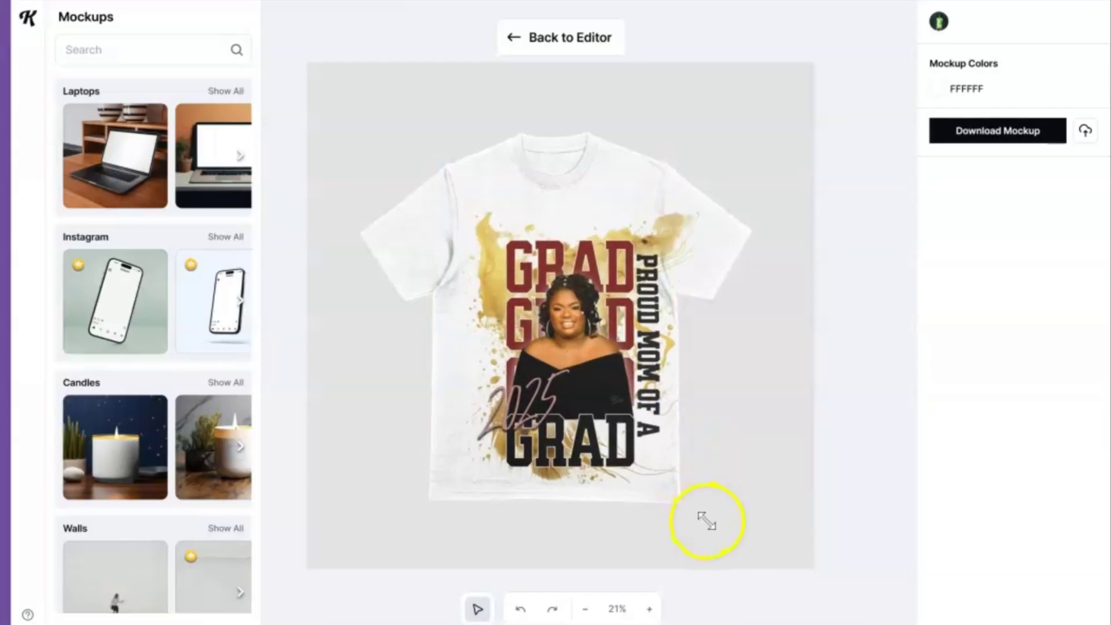
left_click_drag(593, 402, 574, 382)
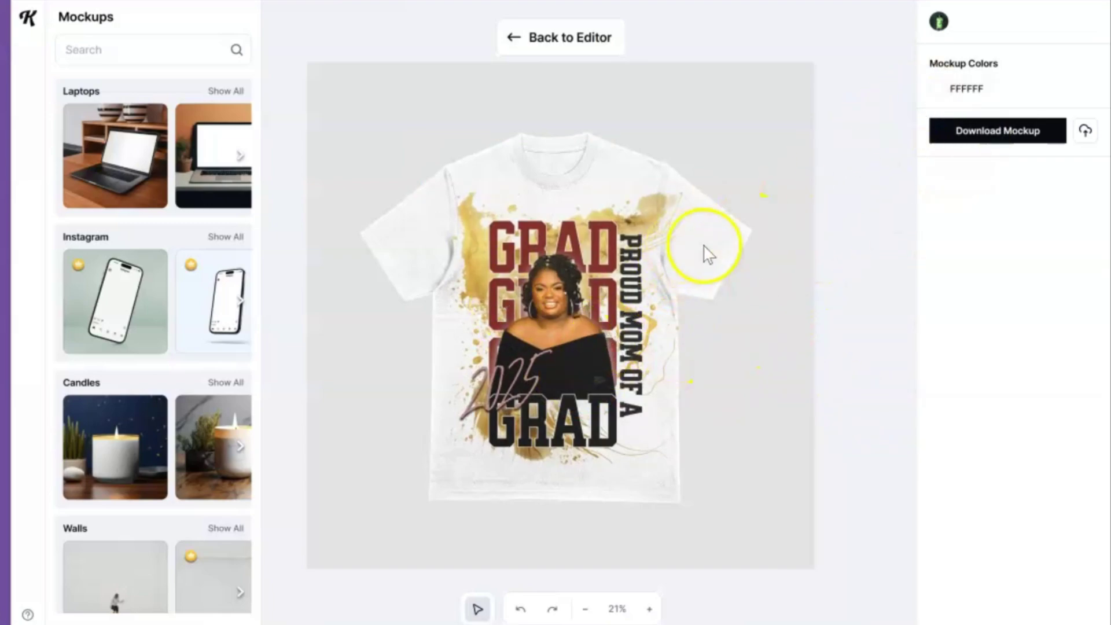
Step: Change the T-shirt mockup's color to black, 000000
left_click(940, 96)
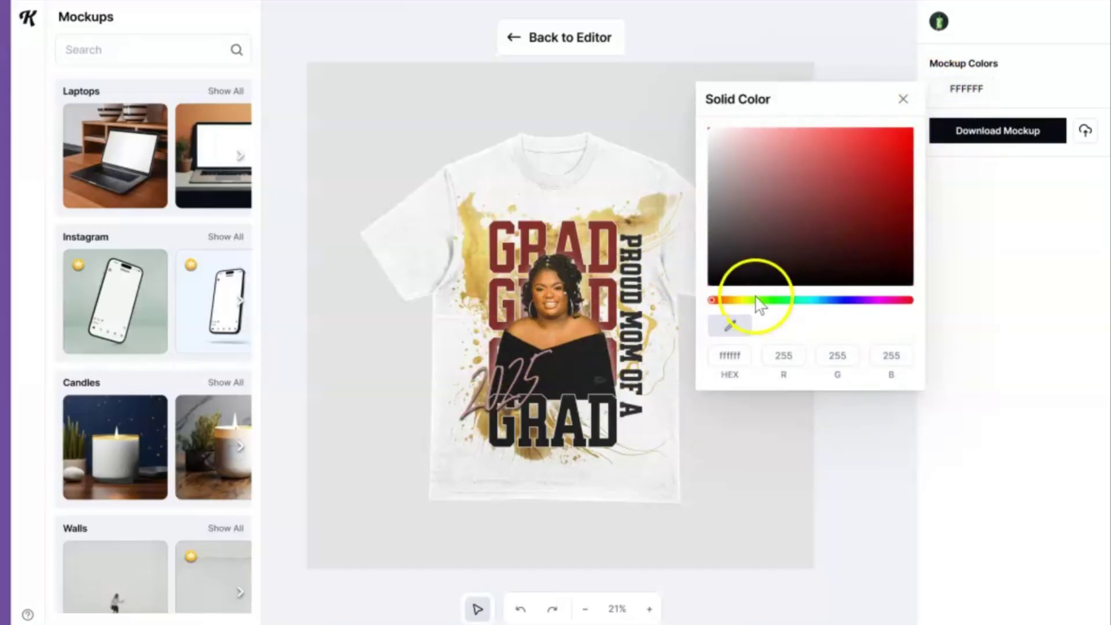
mouse_move(730, 280)
left_mouse_down()
mouse_move(821, 267)
mouse_move(893, 280)
mouse_move(901, 193)
mouse_move(829, 172)
left_mouse_up()
mouse_move(774, 196)
left_mouse_down()
mouse_move(862, 260)
mouse_move(735, 145)
mouse_move(738, 239)
mouse_move(847, 264)
mouse_move(891, 296)
left_mouse_up()
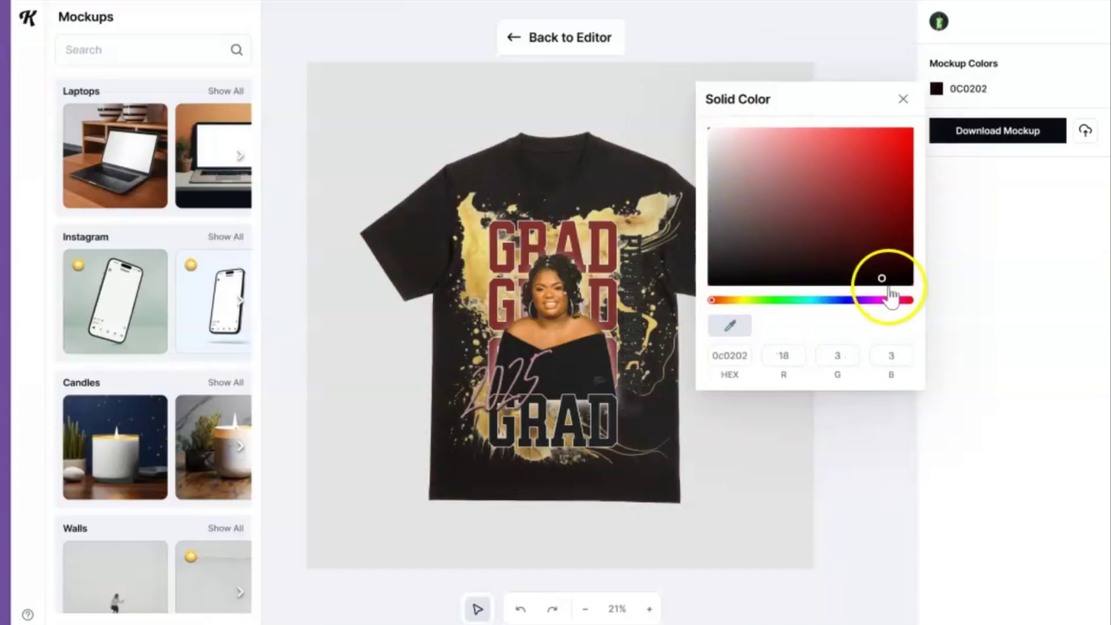
left_click(830, 499)
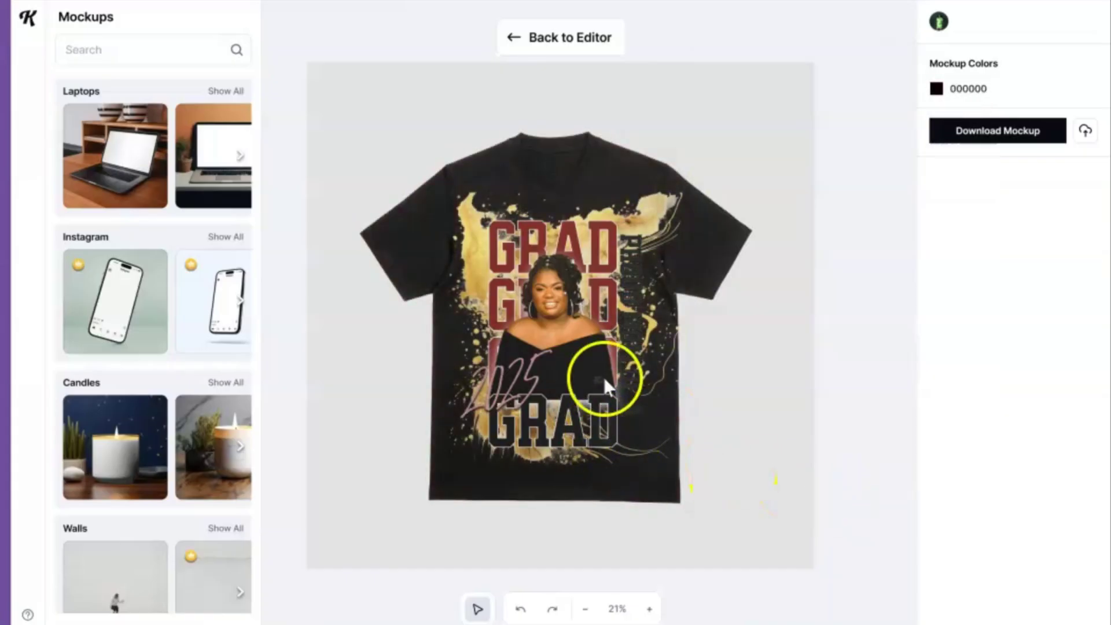
left_click(640, 276)
Step: Return to the design editor and recolor the vertical PROUD MOM OF A text white from the document colors
left_click(594, 58)
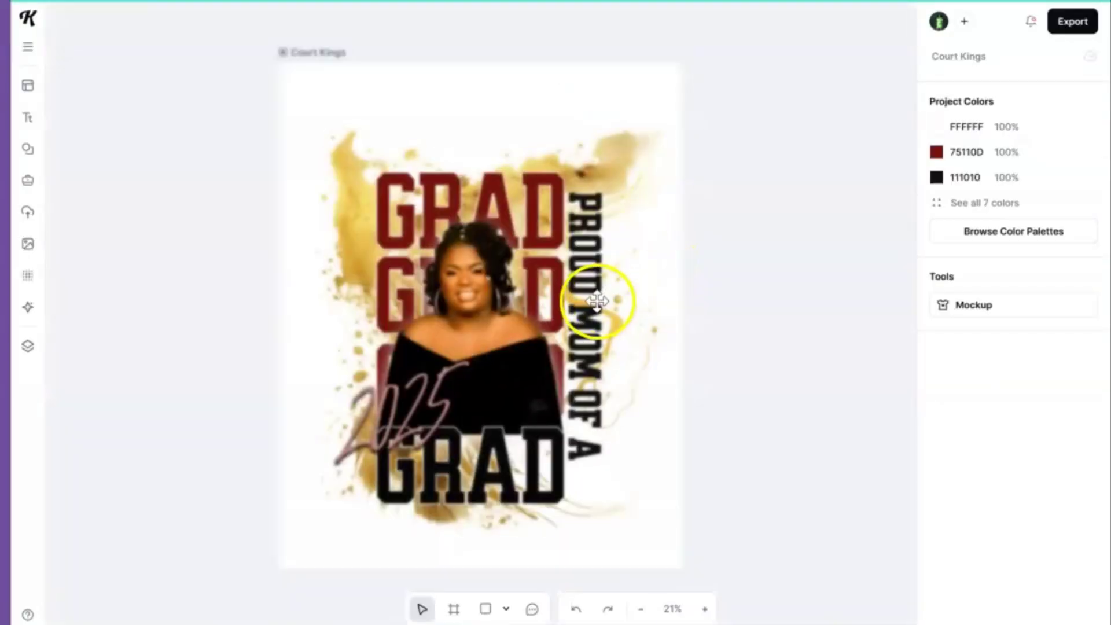
left_click(593, 301)
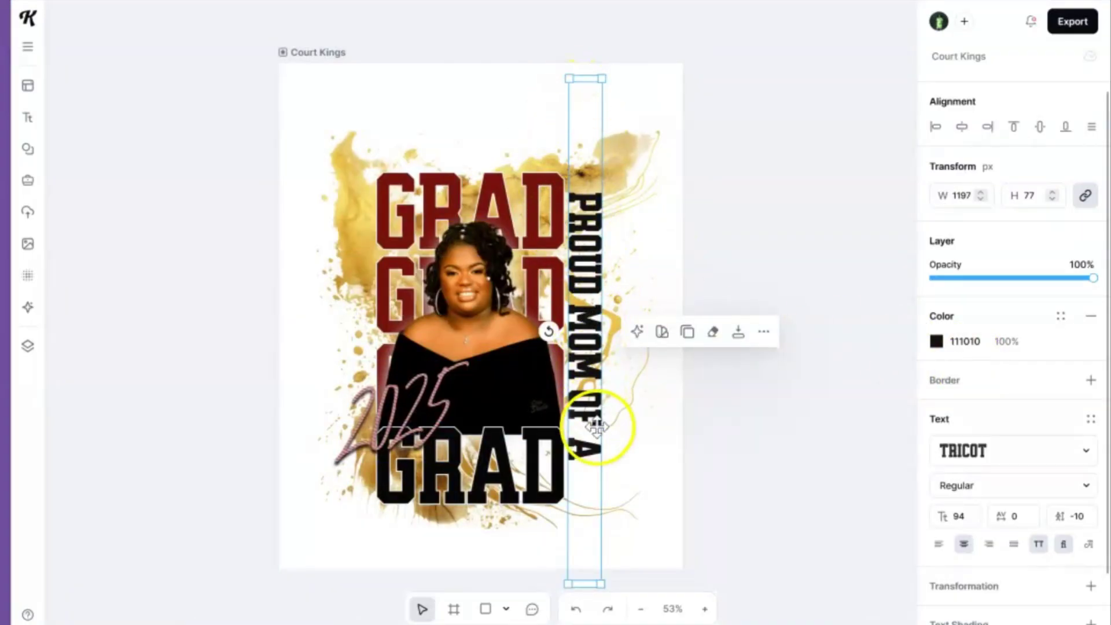
left_click(938, 343)
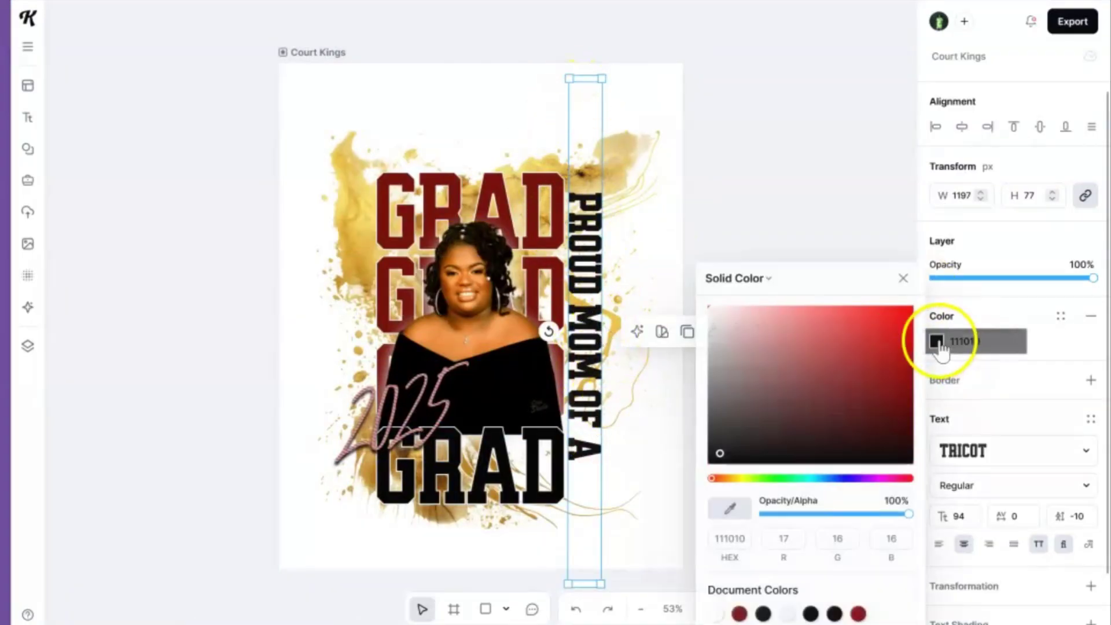
left_click(716, 614)
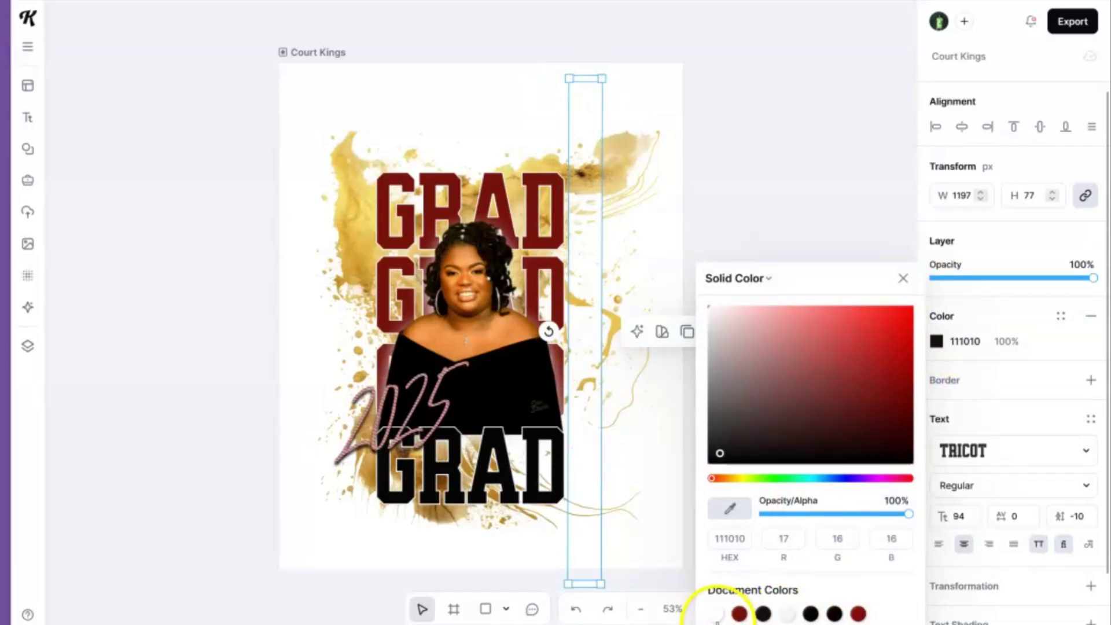
left_click(751, 186)
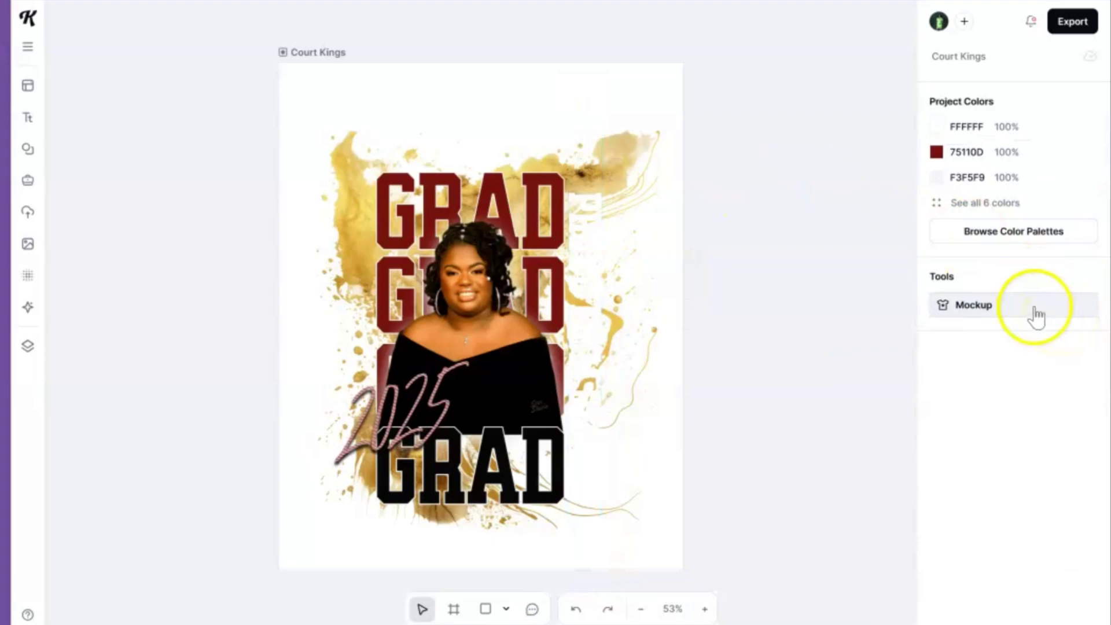
Step: Open the design on the T-shirt mockup and set the shirt's color to black, 000000
left_click(984, 316)
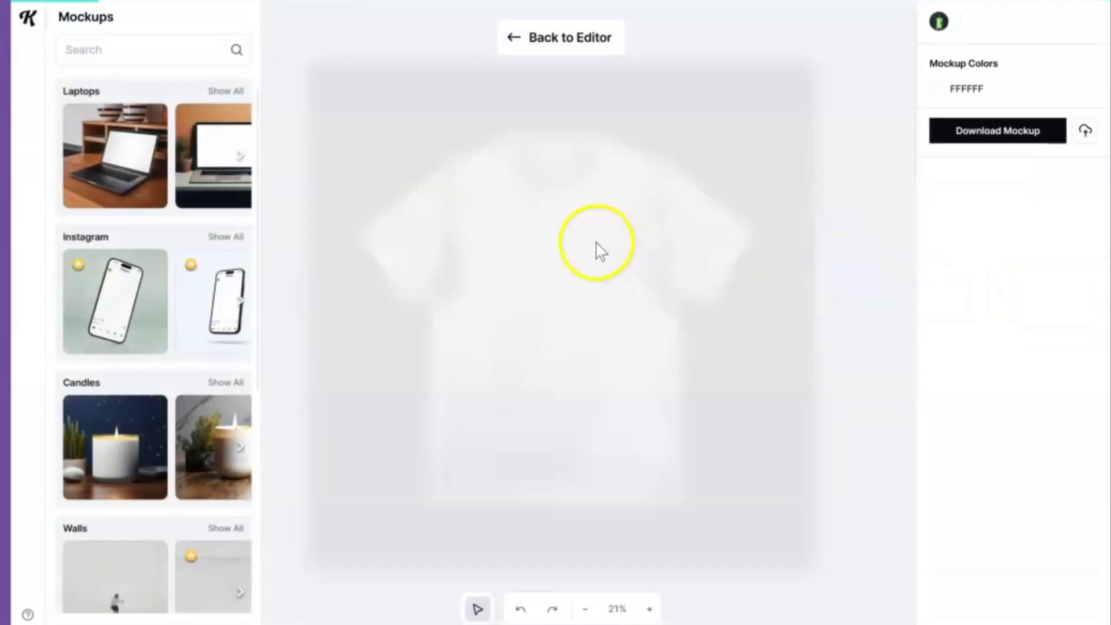
left_click(938, 89)
left_click(907, 278)
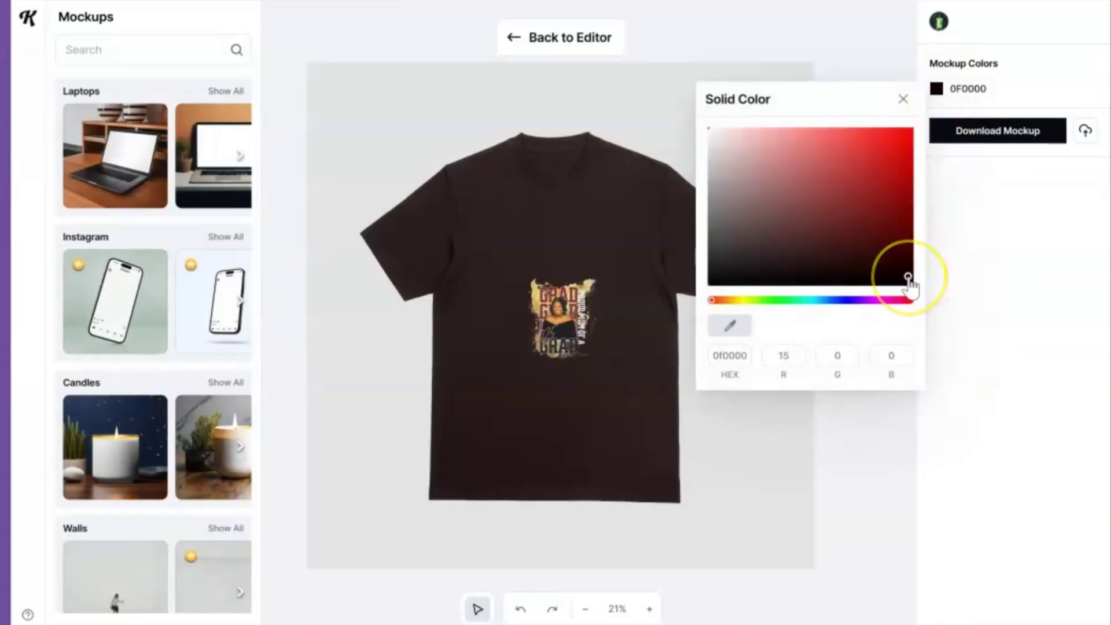
left_click_drag(705, 294, 713, 294)
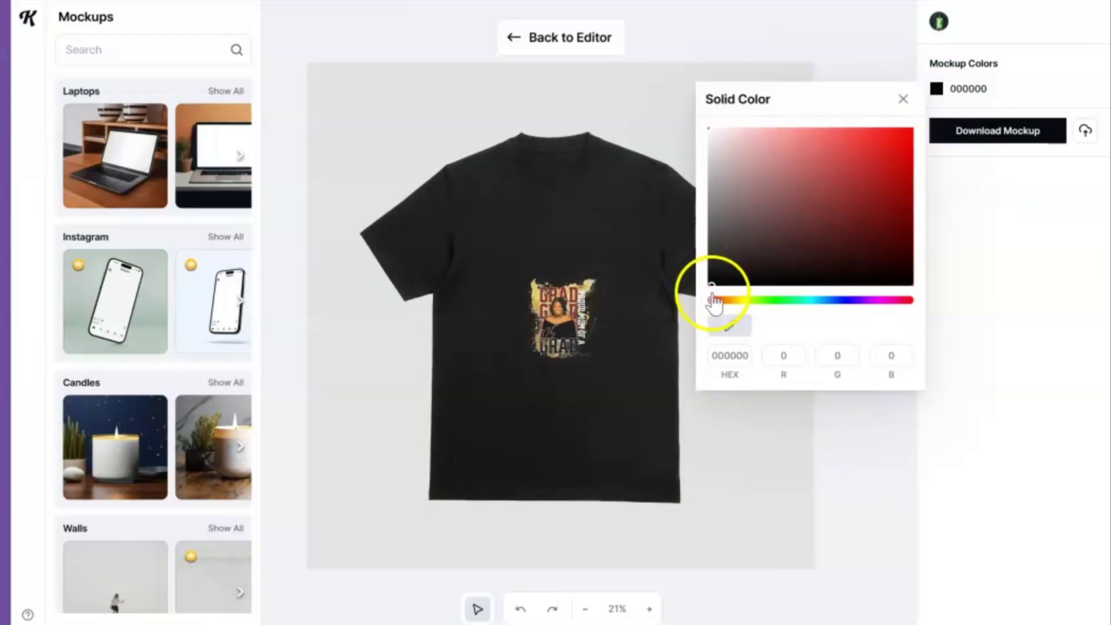
Step: Enlarge the GRAD design on the black T-shirt mockup to span the shirt front and centre it on the chest
left_click(585, 332)
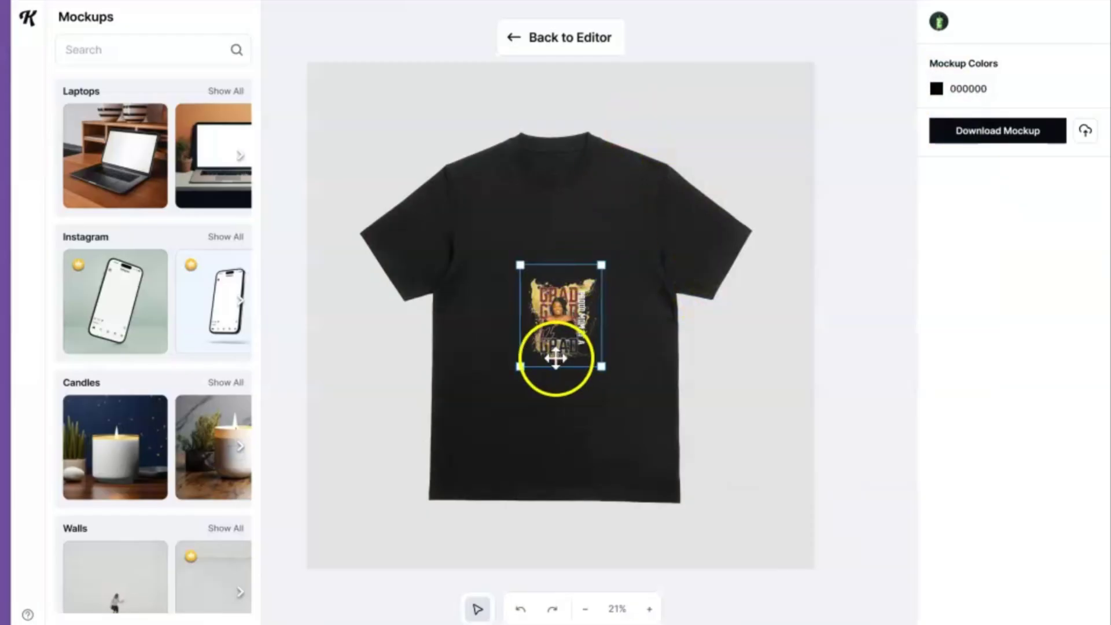
left_click_drag(521, 367, 384, 533)
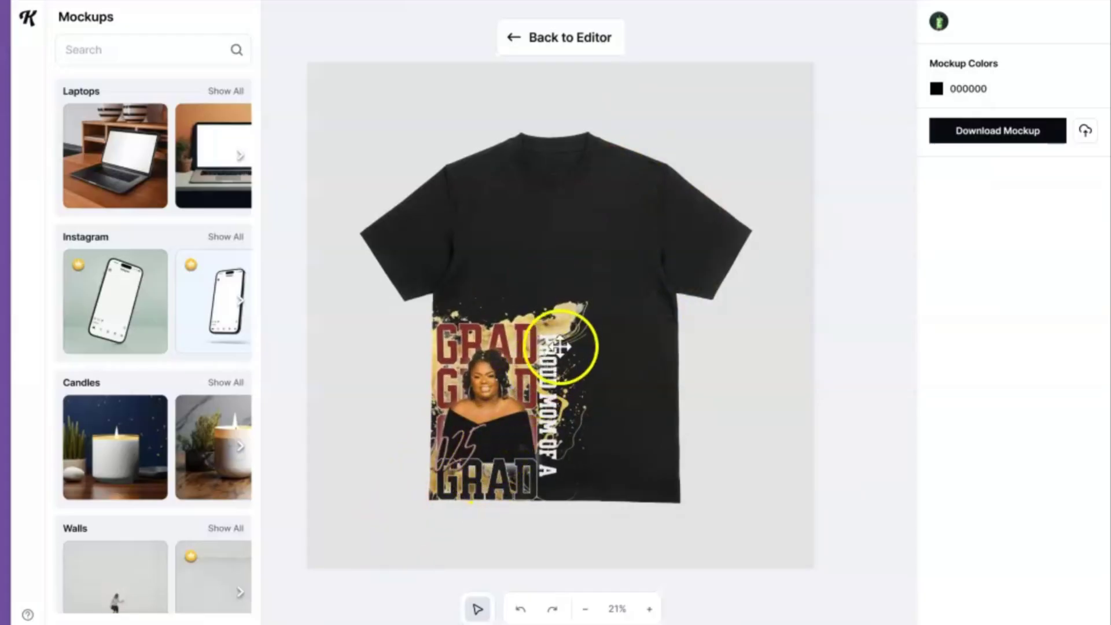
left_click(608, 280)
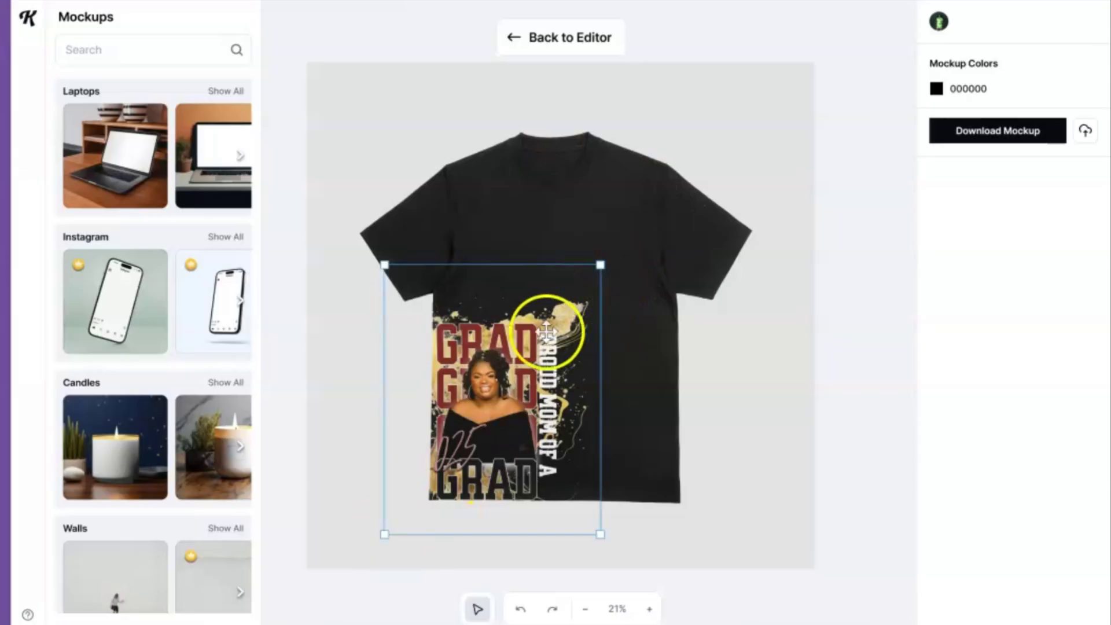
left_click_drag(503, 412, 568, 313)
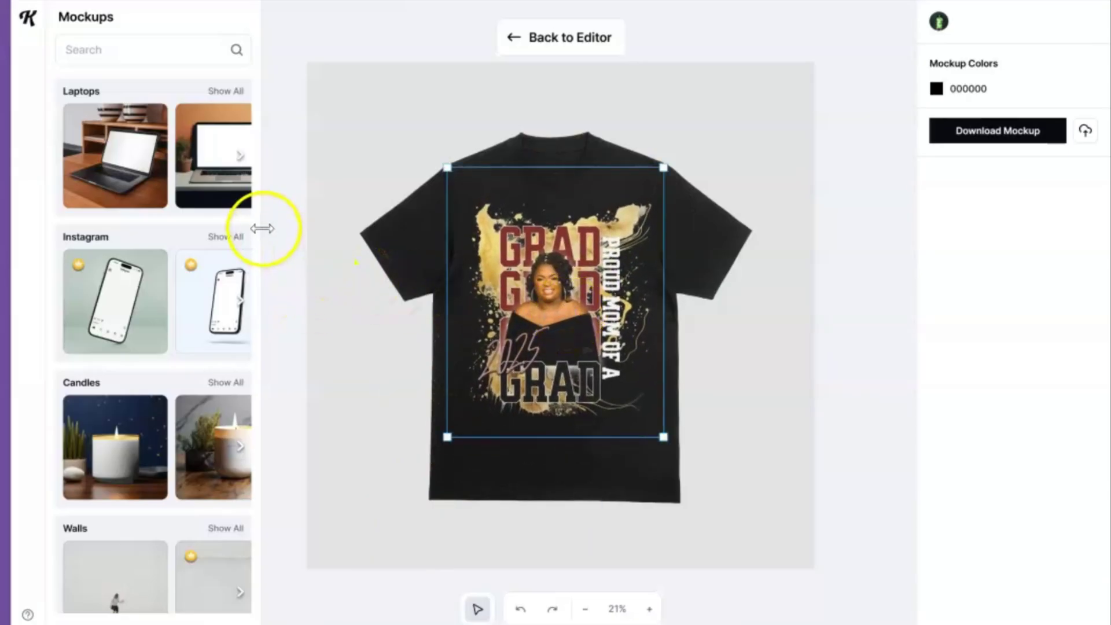
Step: Browse all T-shirt mockups and apply the one showing an oversized tee worn by a person on a street
scroll(247, 268, "down", 5)
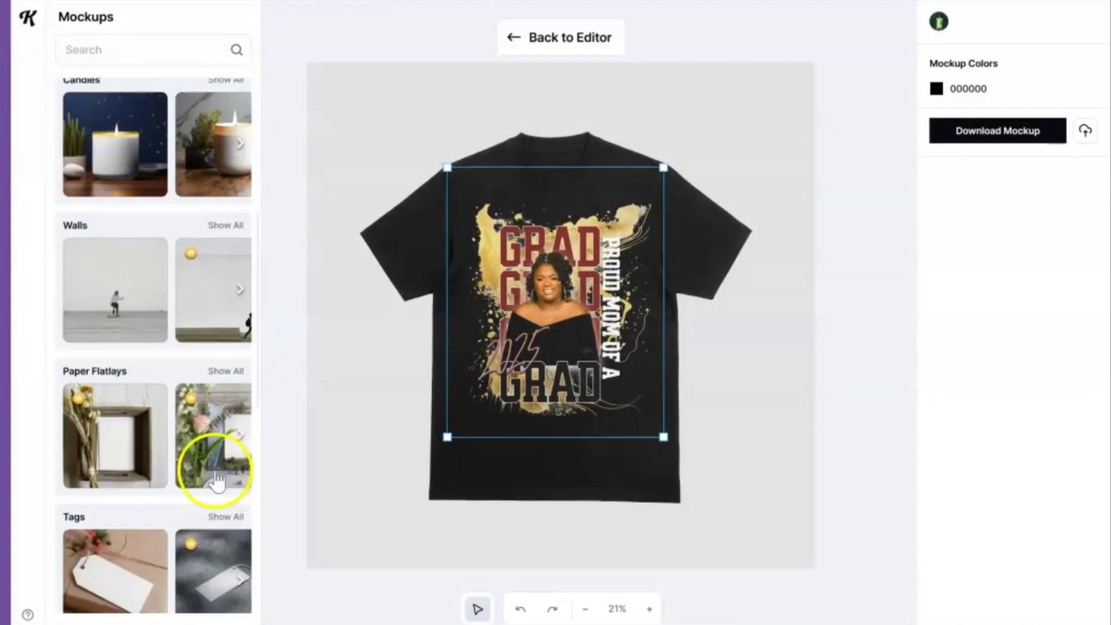
scroll(235, 415, "down", 5)
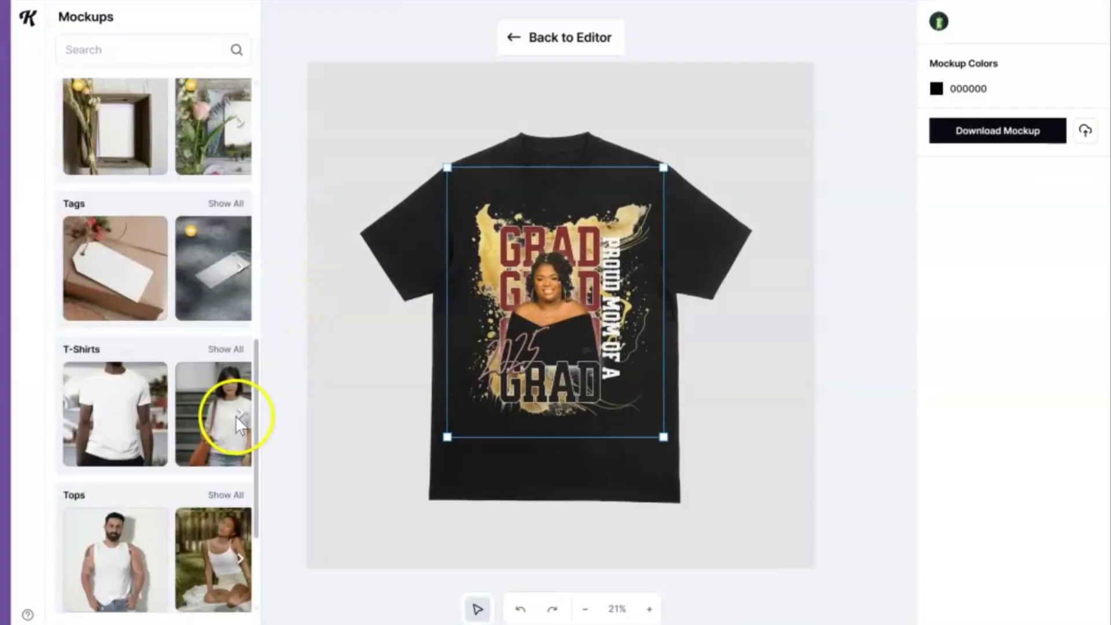
scroll(235, 416, "down", 2)
left_click(232, 256)
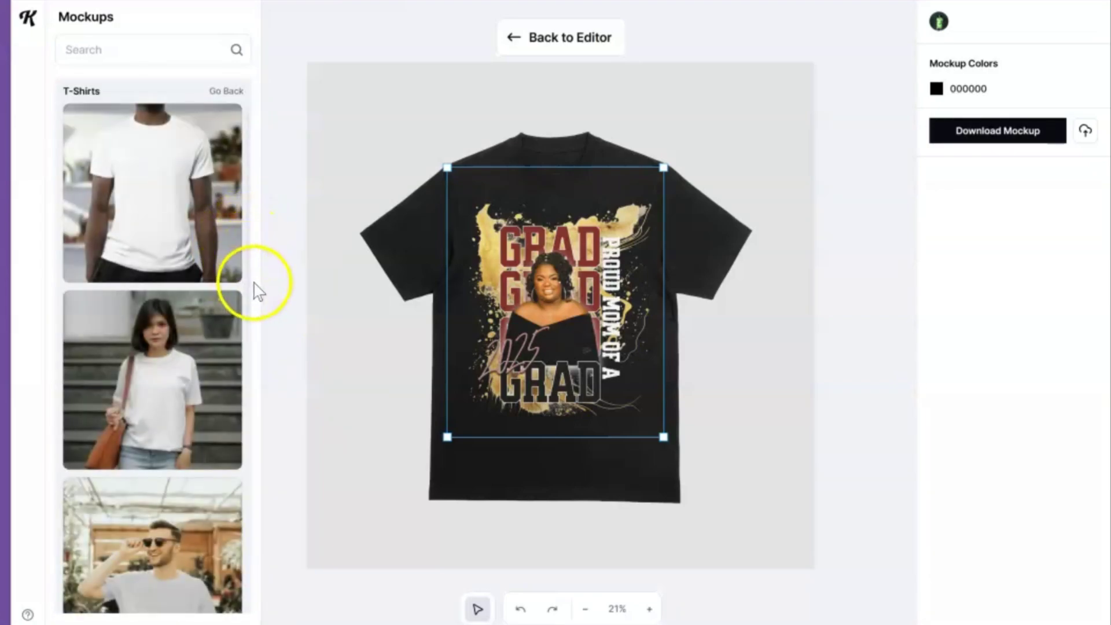
left_click_drag(258, 279, 528, 289)
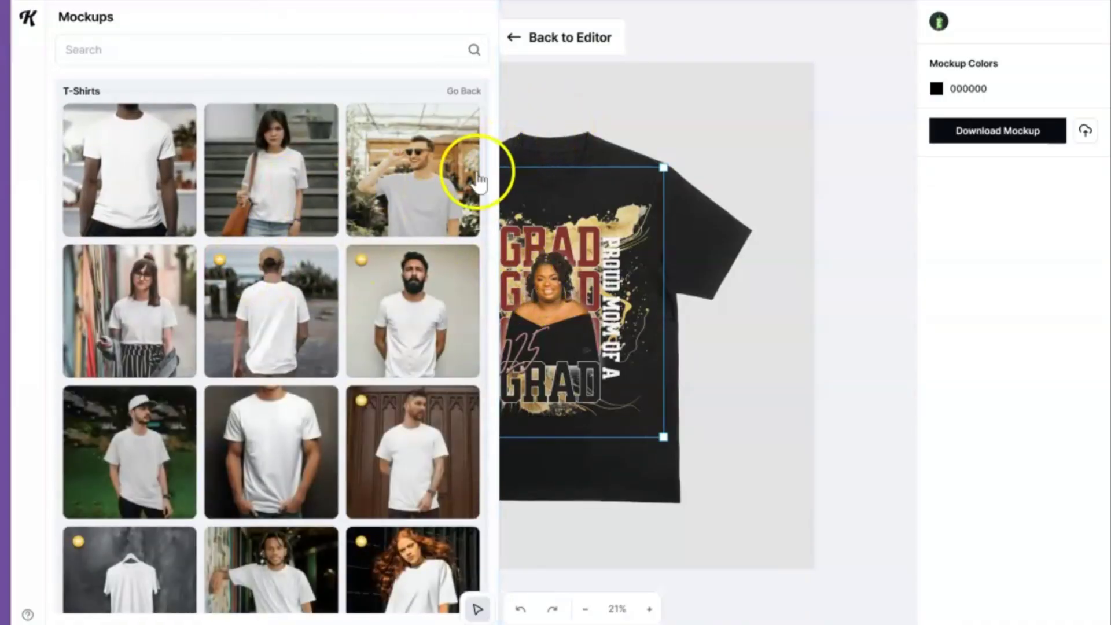
scroll(476, 248, "down", 5)
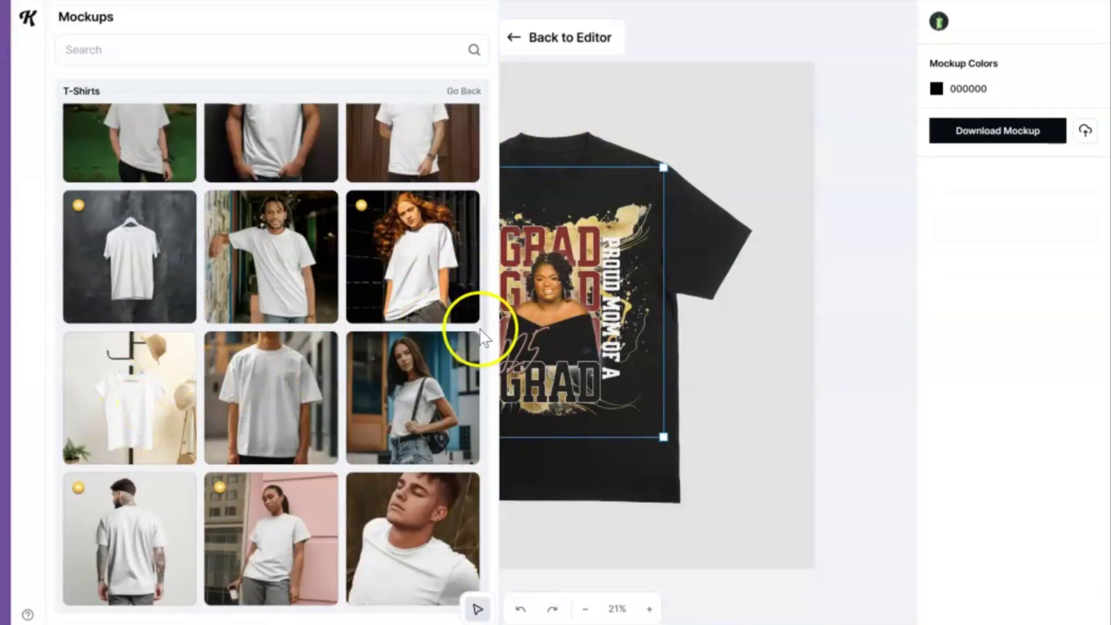
left_click(285, 399)
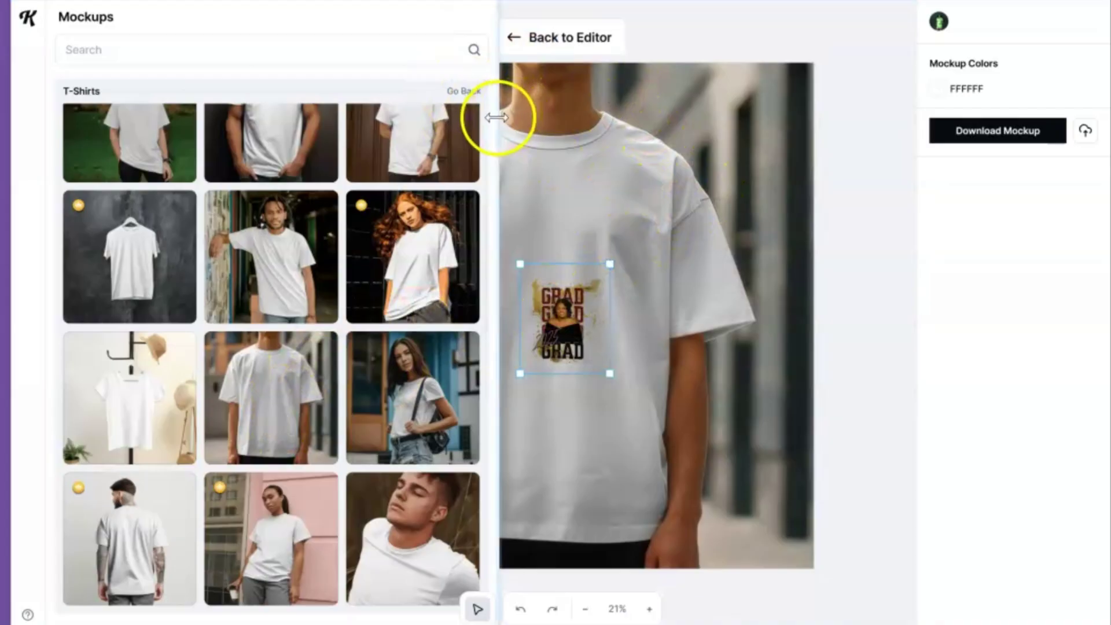
left_click_drag(496, 117, 295, 174)
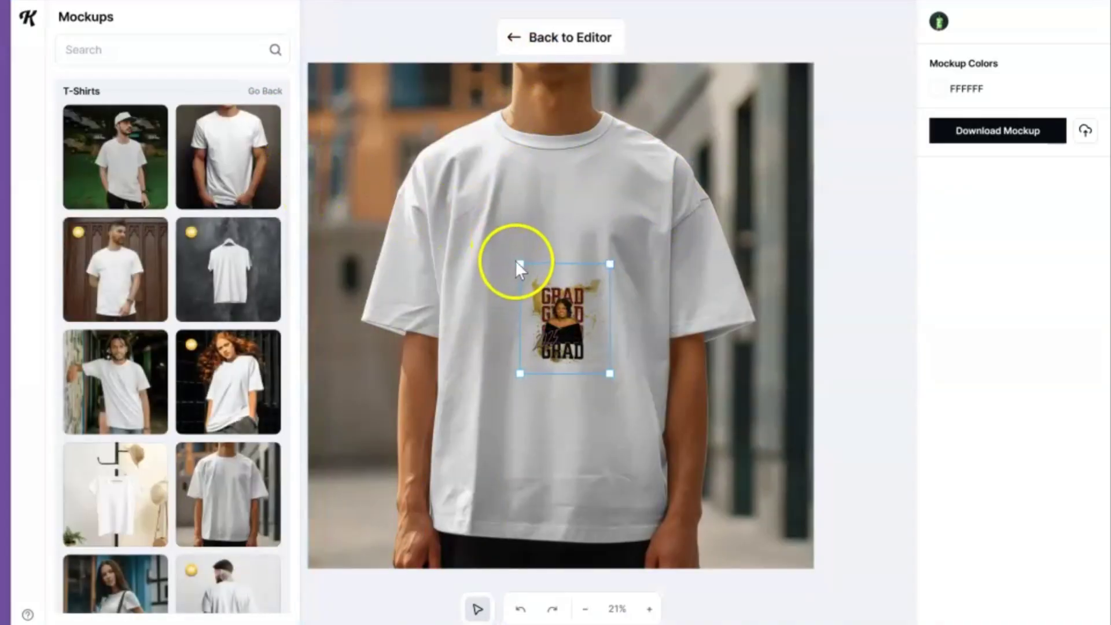
Step: Enlarge the GRAD design on the worn T-shirt to fill the shirt front and centre it on the chest
left_click_drag(518, 263, 417, 174)
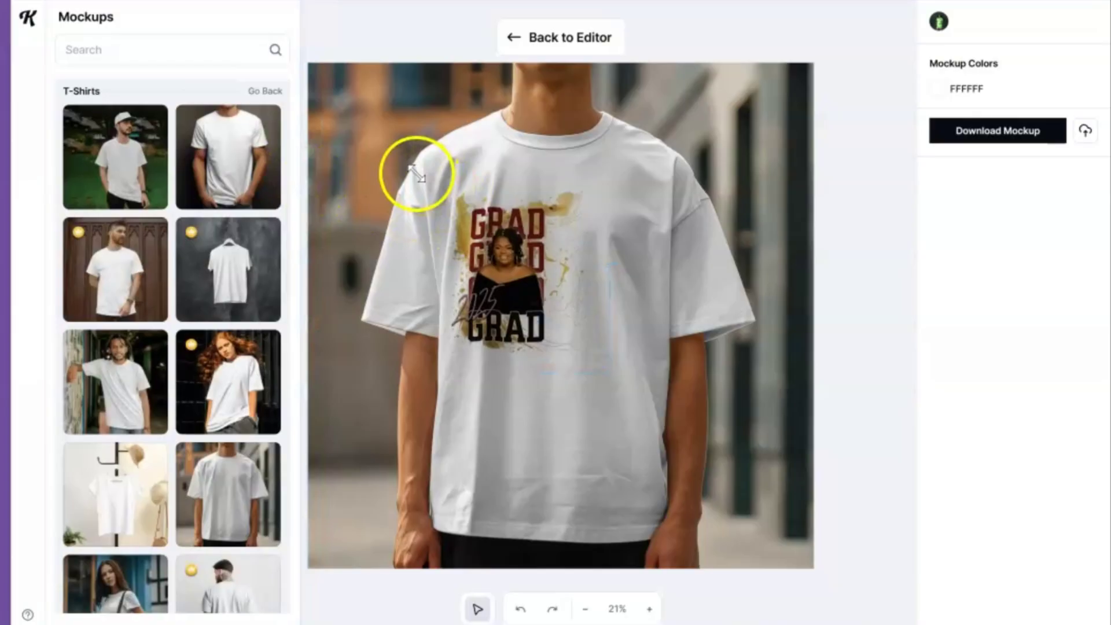
left_click(479, 223)
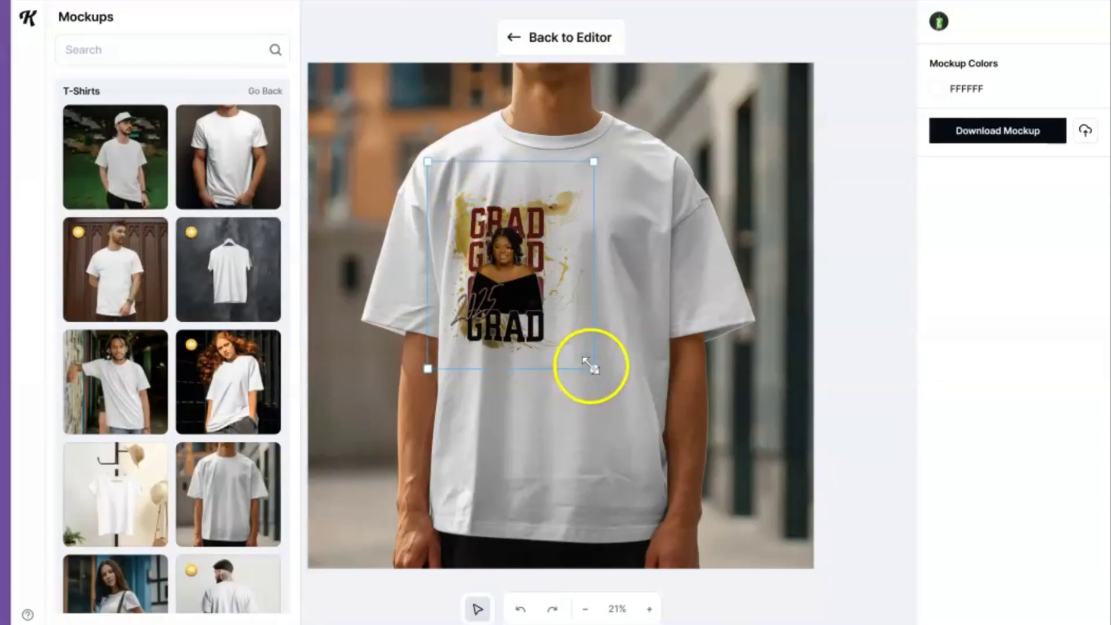
left_click_drag(590, 365, 697, 518)
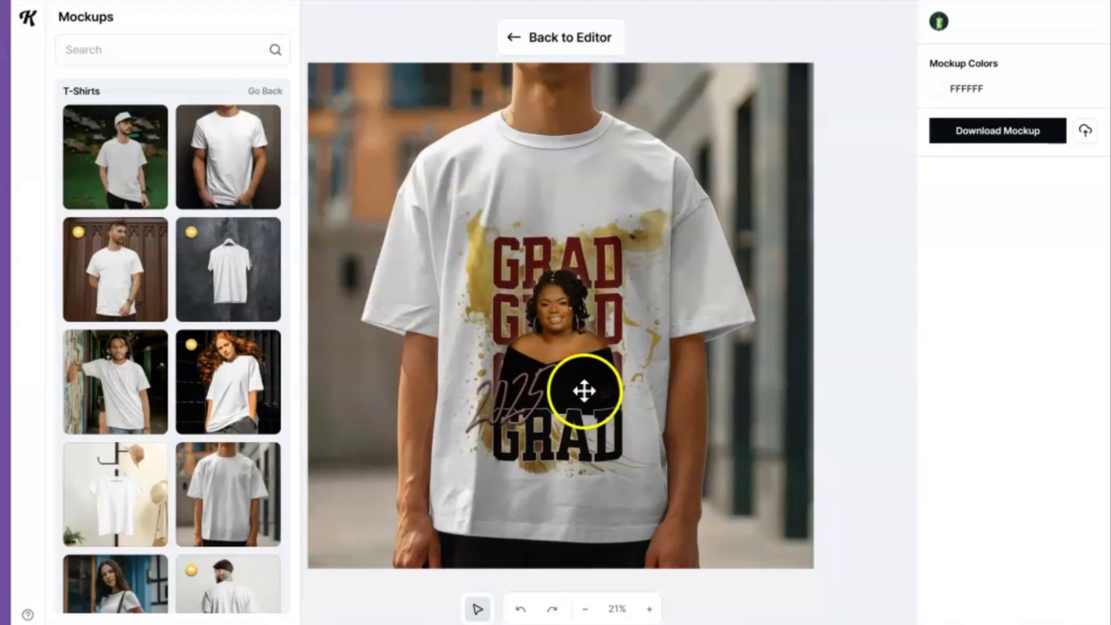
mouse_move(580, 360)
left_mouse_down()
mouse_move(572, 332)
mouse_move(591, 374)
mouse_move(581, 382)
left_mouse_up()
Step: Set the worn T-shirt's color to near-black 010101 and download the mockup
left_click(937, 89)
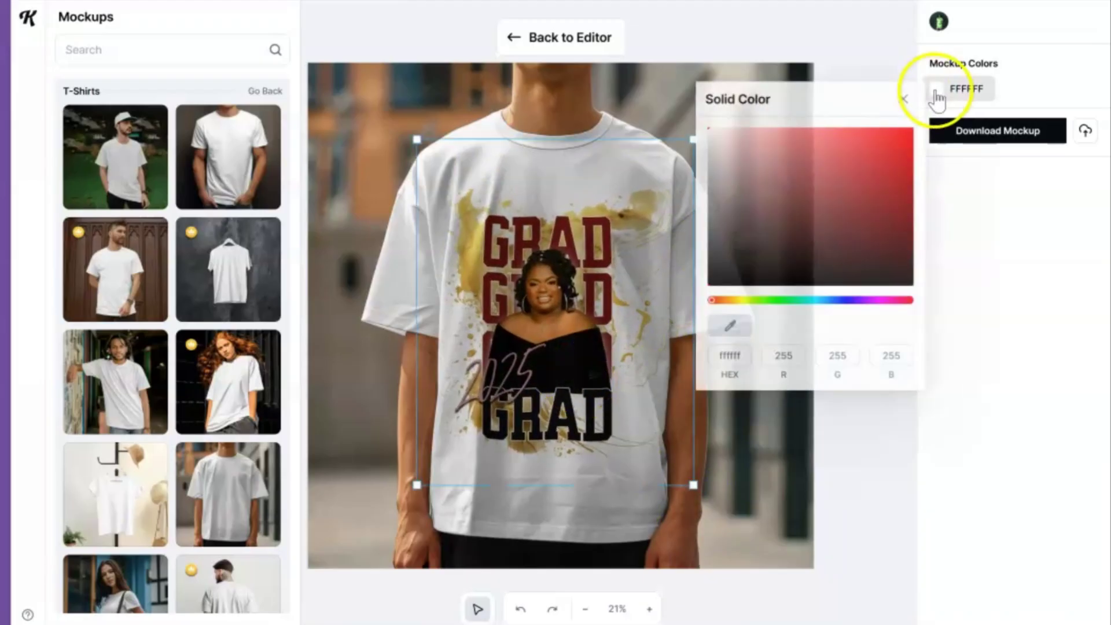
left_click(711, 279)
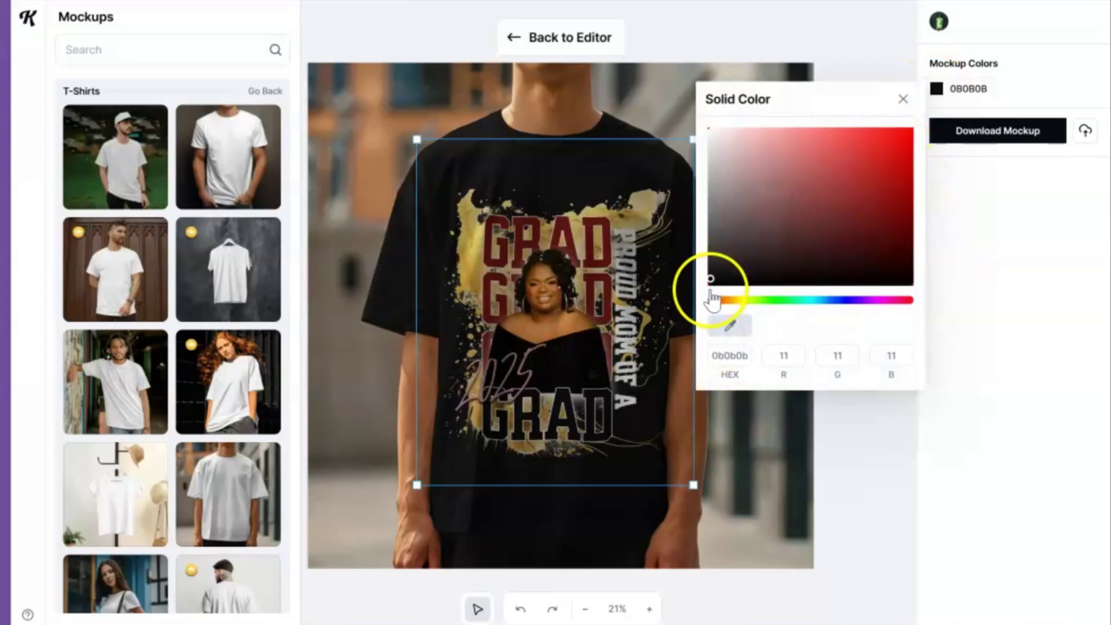
left_click_drag(712, 299, 721, 315)
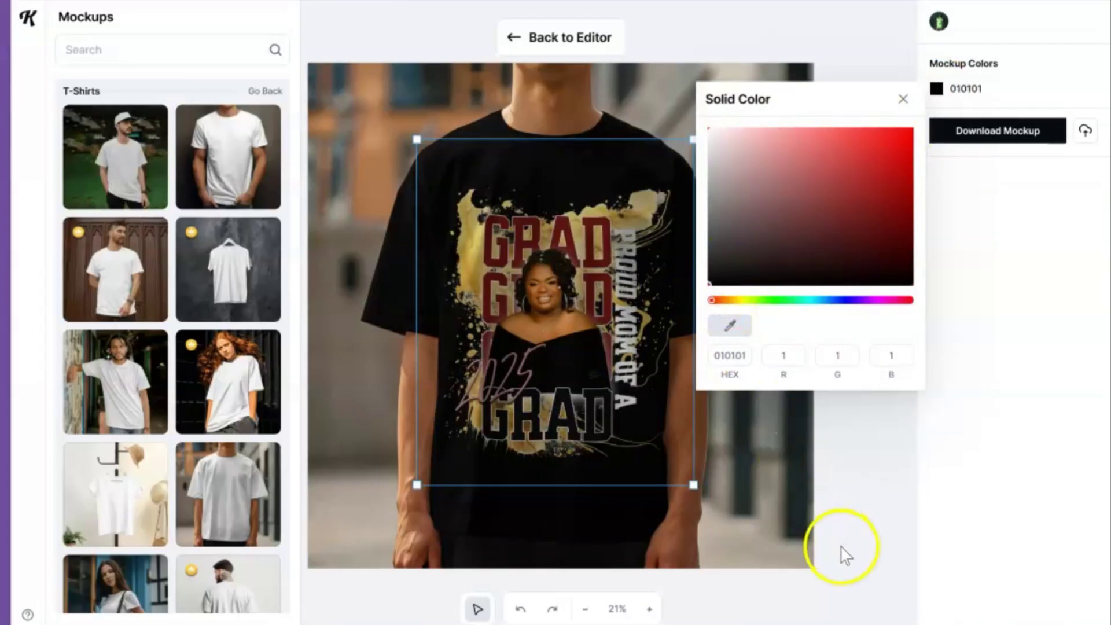
left_click(845, 556)
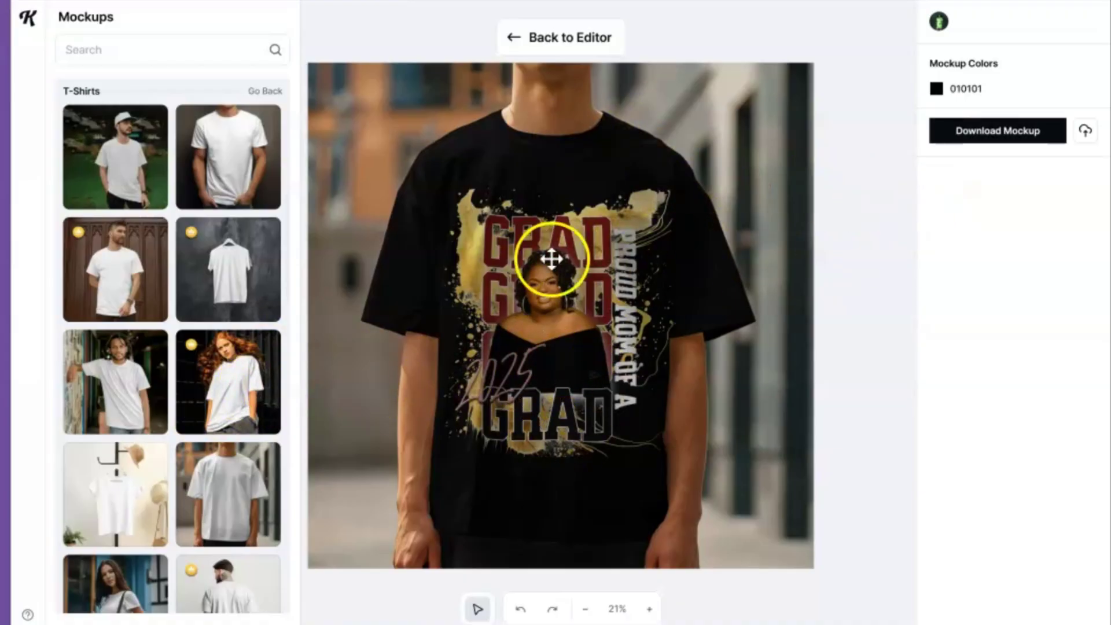
left_click(977, 142)
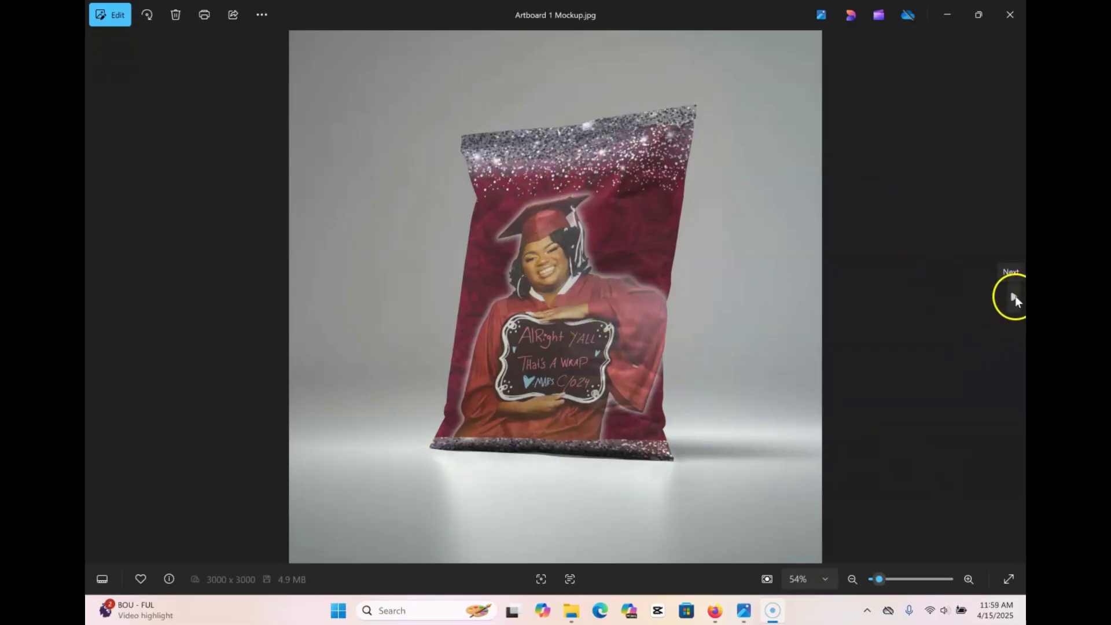
Step: In the Photos viewer, look through the saved mockup images from the chip bag to Court Kings Mockup(1).jpg
left_click(1014, 297)
left_click(1013, 298)
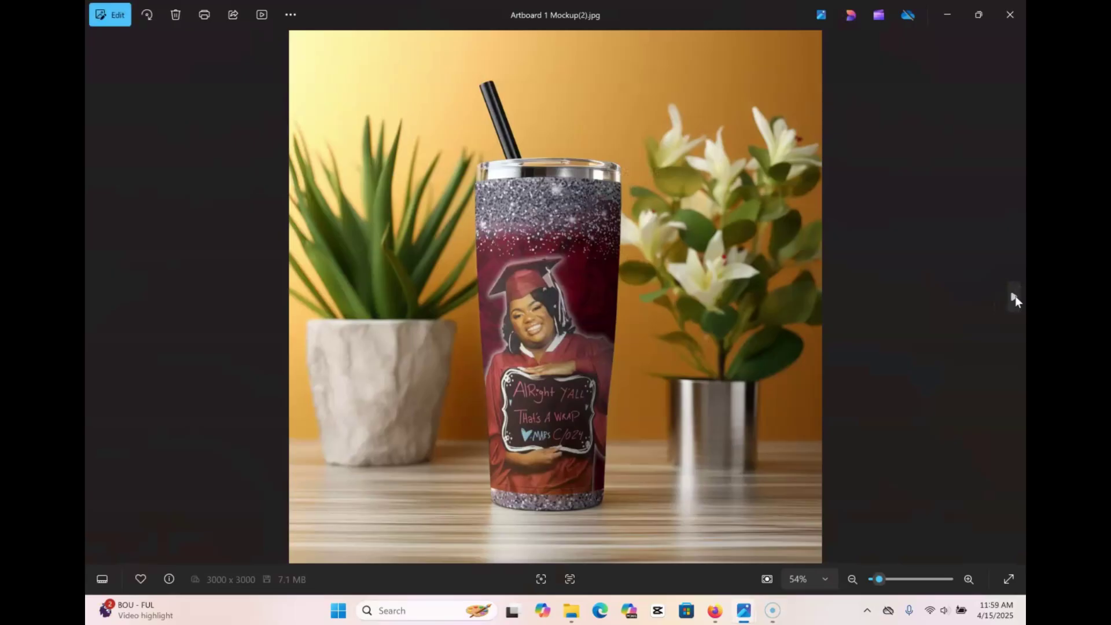
left_click(1013, 298)
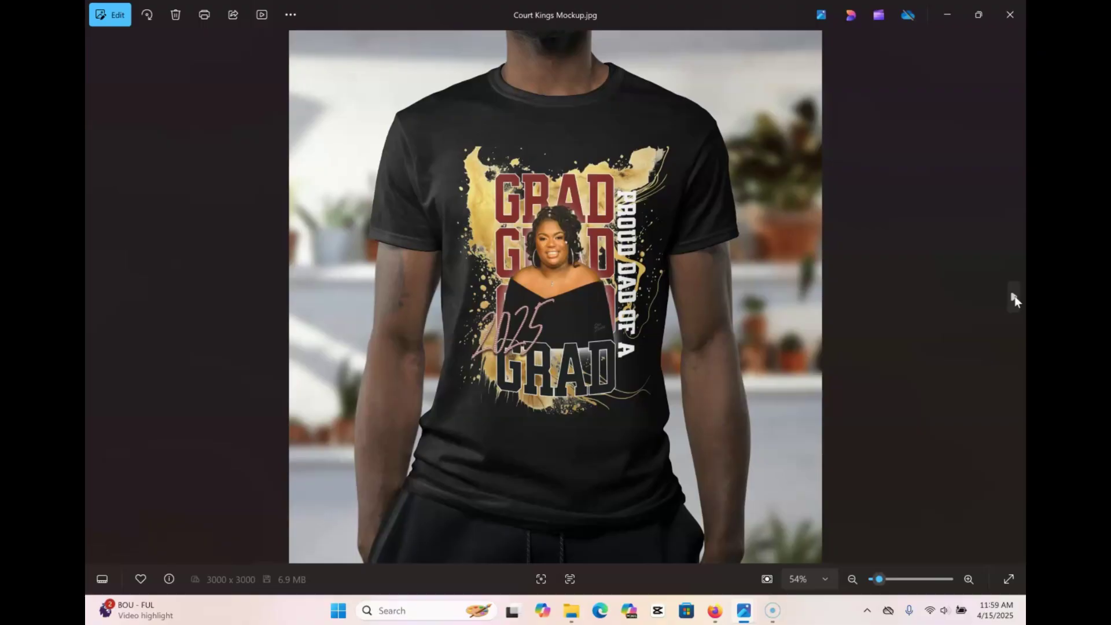
left_click(696, 273)
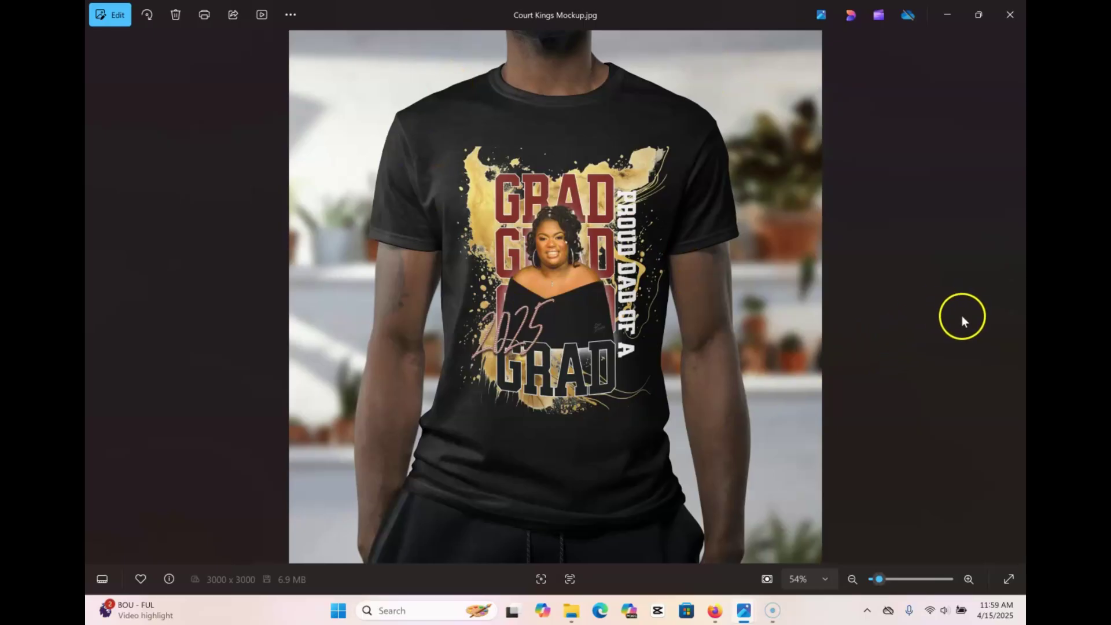
left_click(1018, 303)
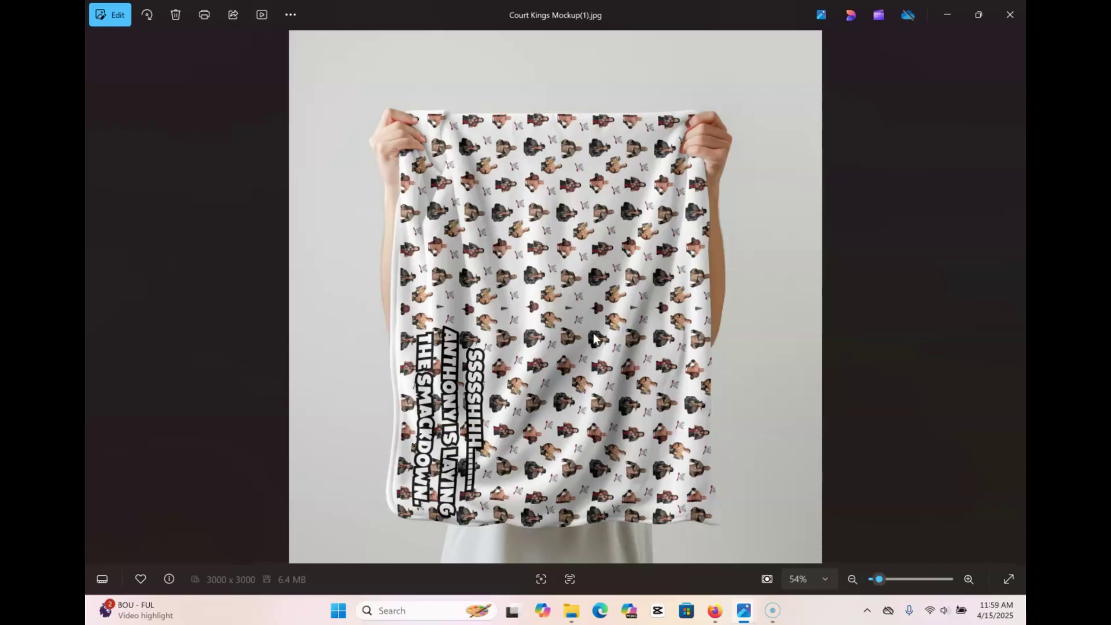
Step: Go back through the saved T-shirt, tumbler and chip bag mockups to Artboard 1 Mockup.jpg
left_click(193, 226)
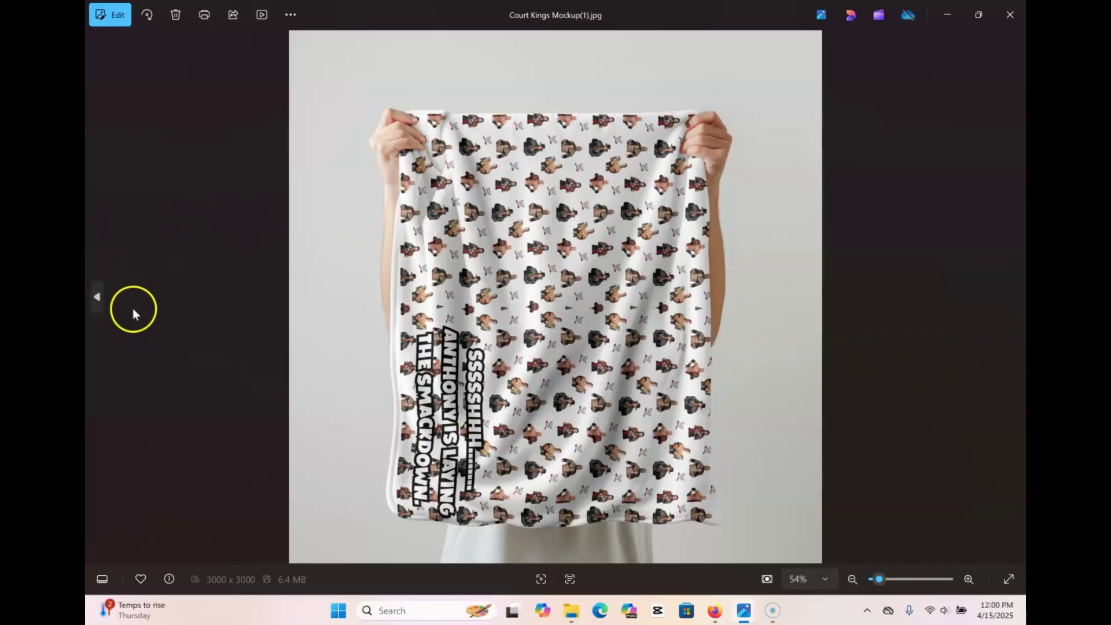
left_click(96, 299)
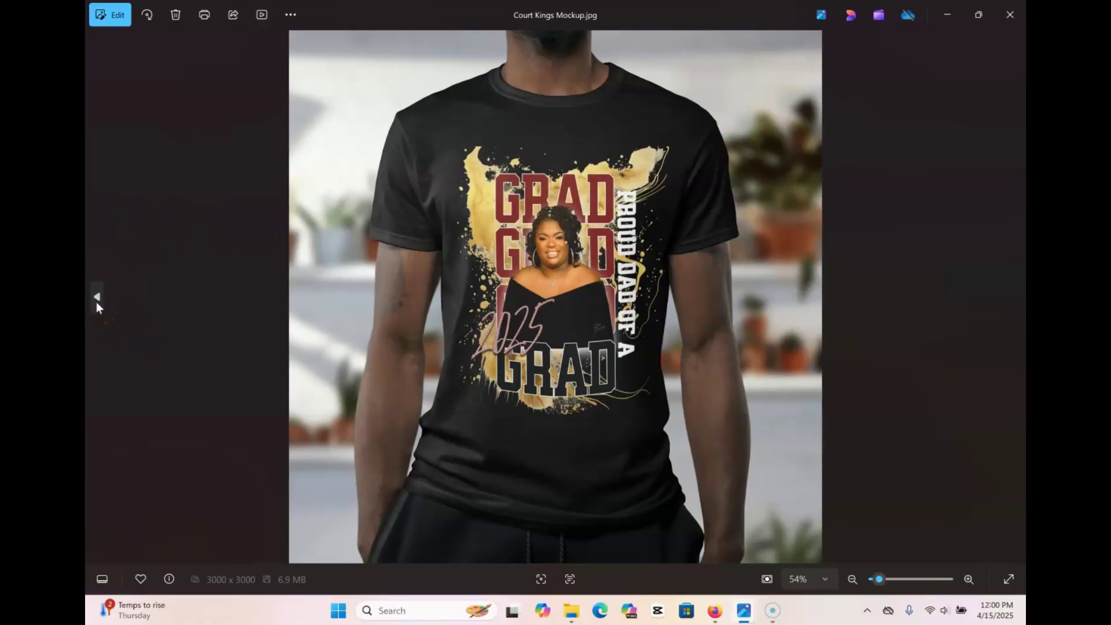
left_click(96, 298)
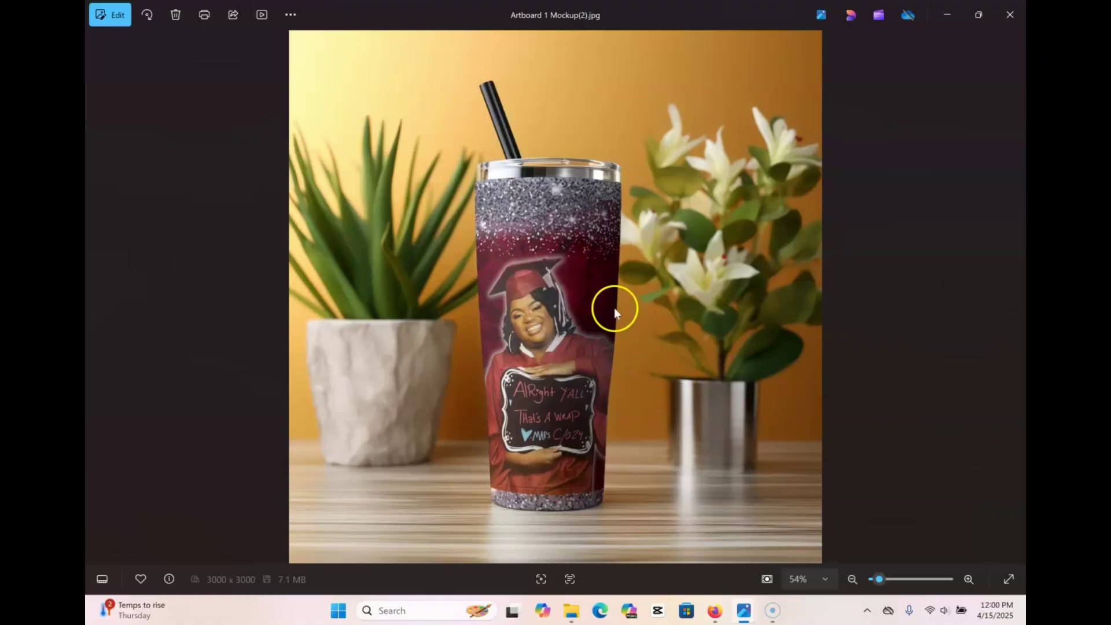
left_click(97, 297)
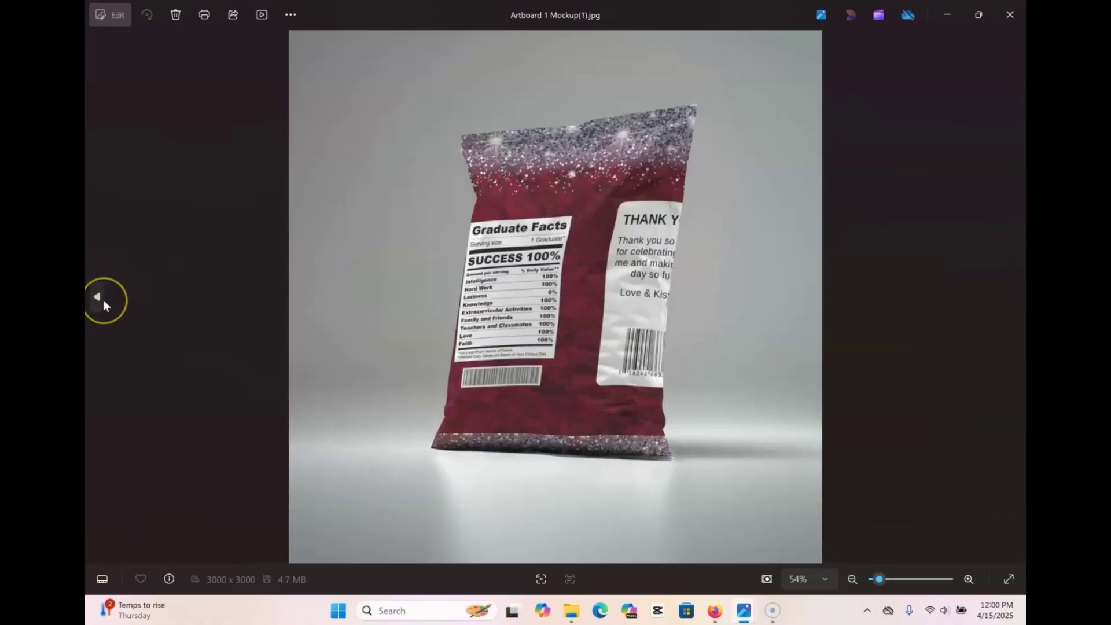
left_click(98, 297)
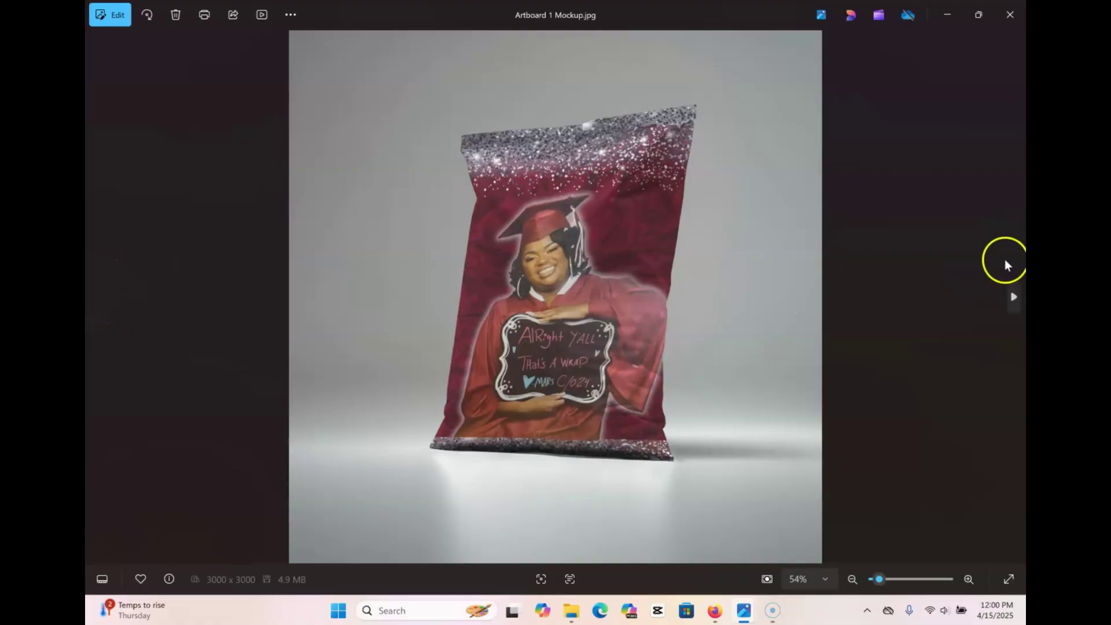